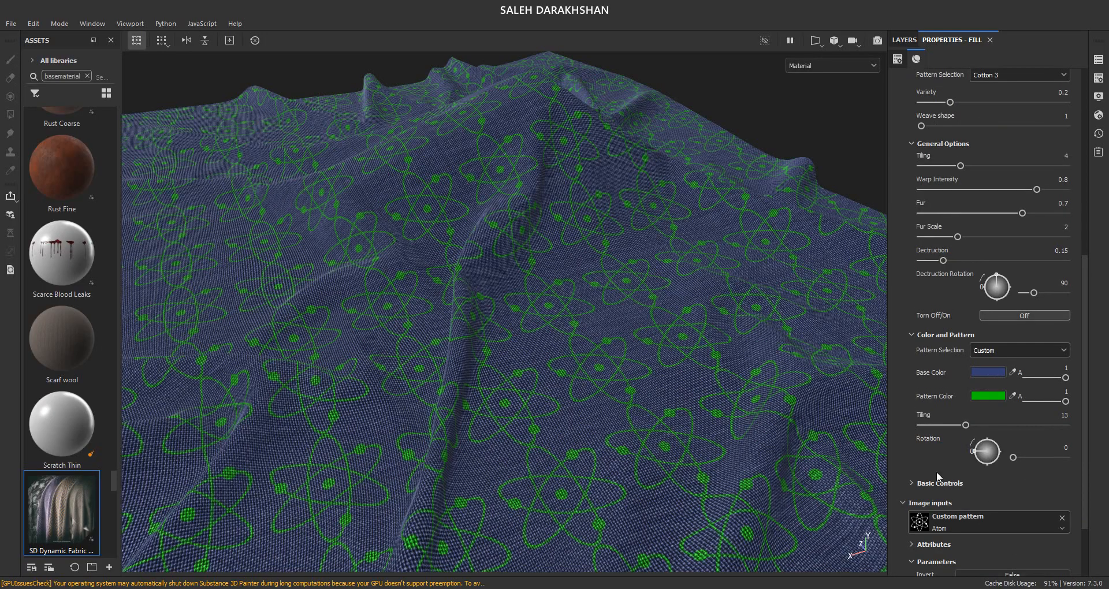
Switch the fabric material from Cotton to Lace and select the Lace 13 pattern.
drag(989, 438, 981, 442)
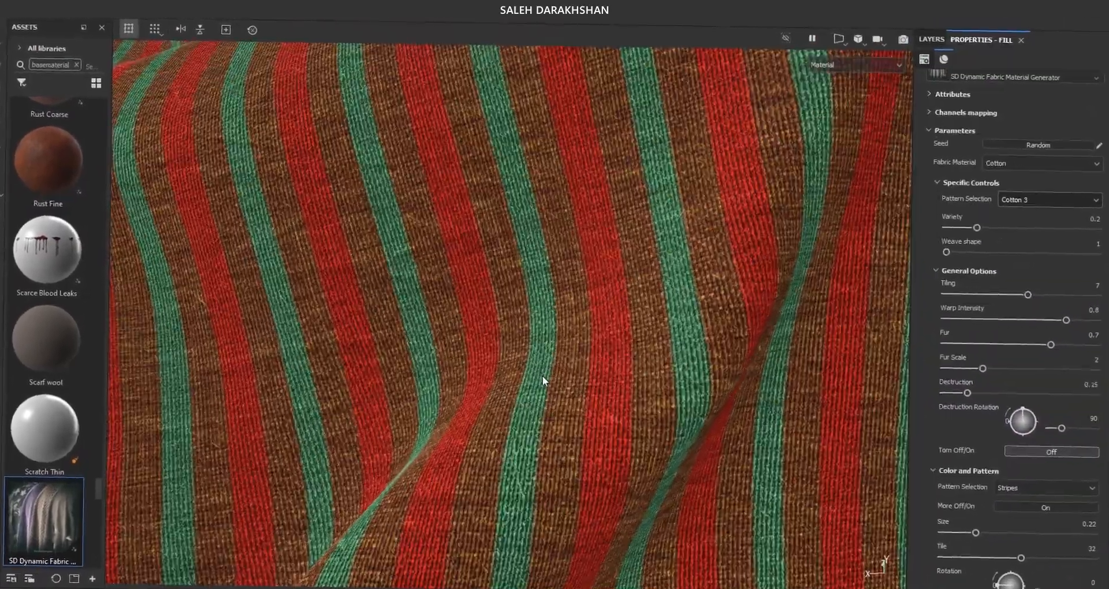
click(1015, 321)
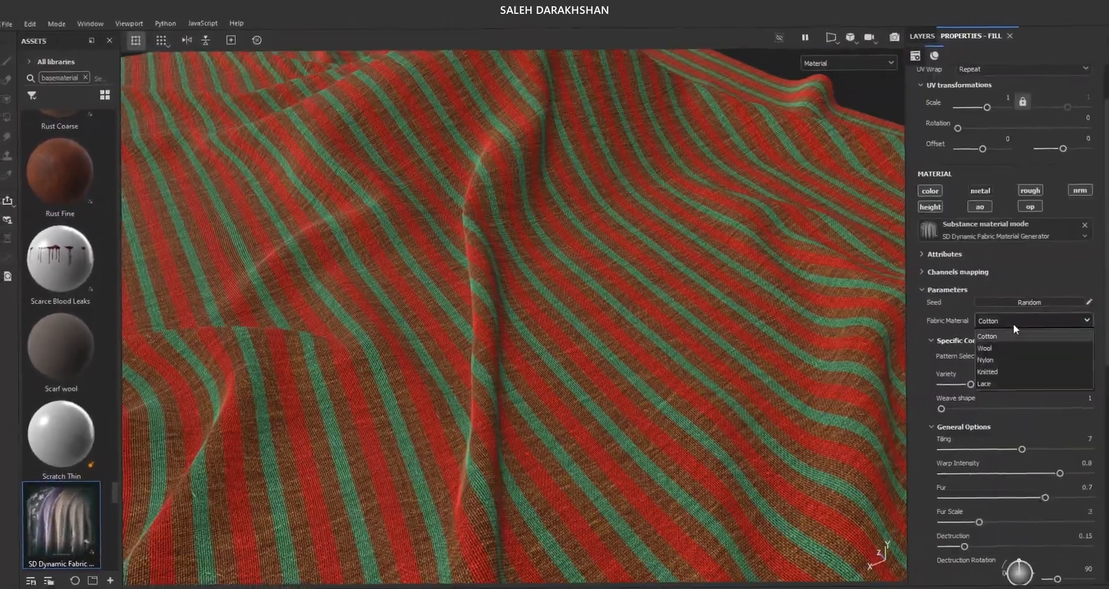
click(984, 383)
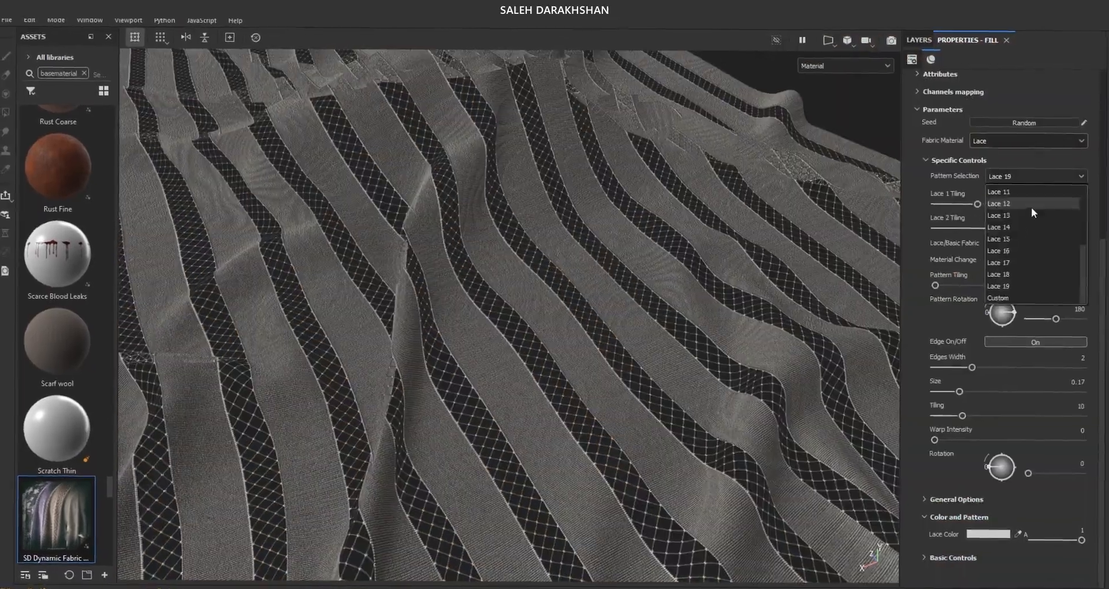
click(1032, 197)
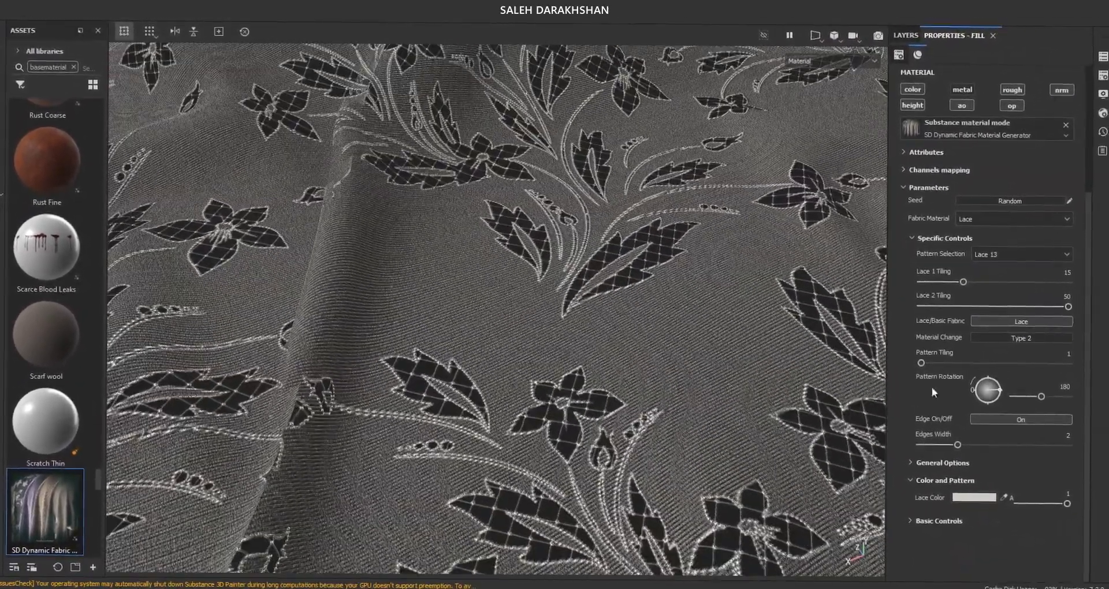
Increase the pattern tiling of the custom checker lace fabric.
click(1051, 315)
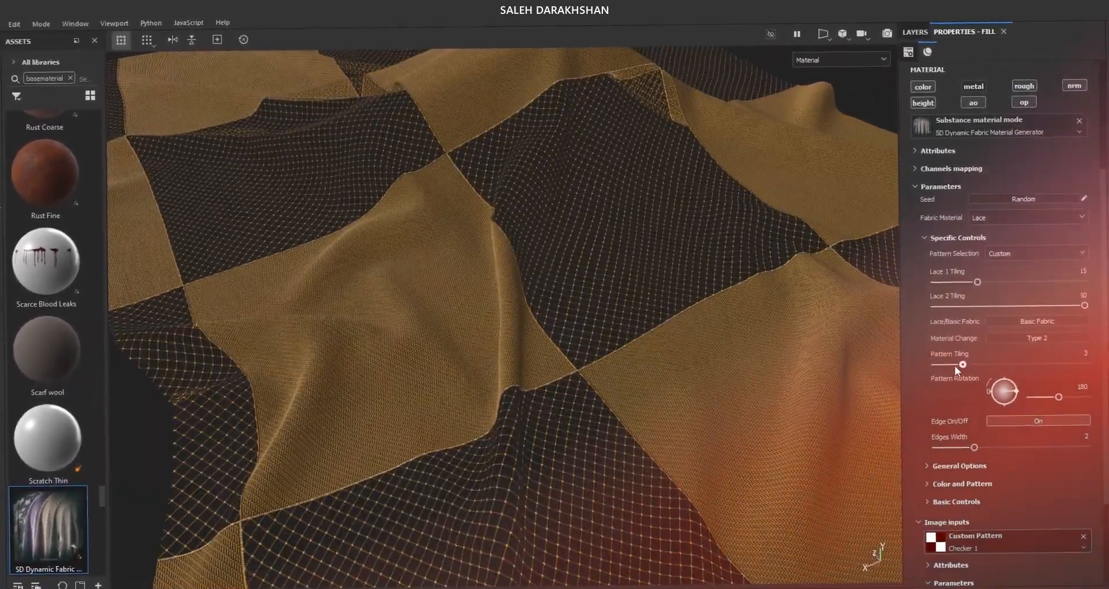
drag(955, 366, 1084, 364)
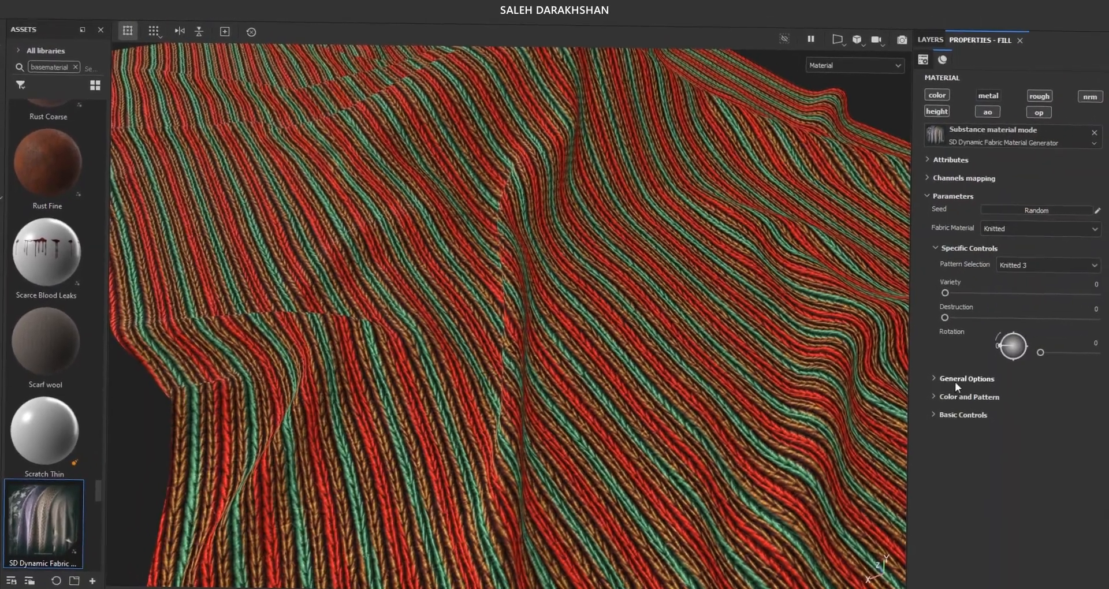
click(961, 386)
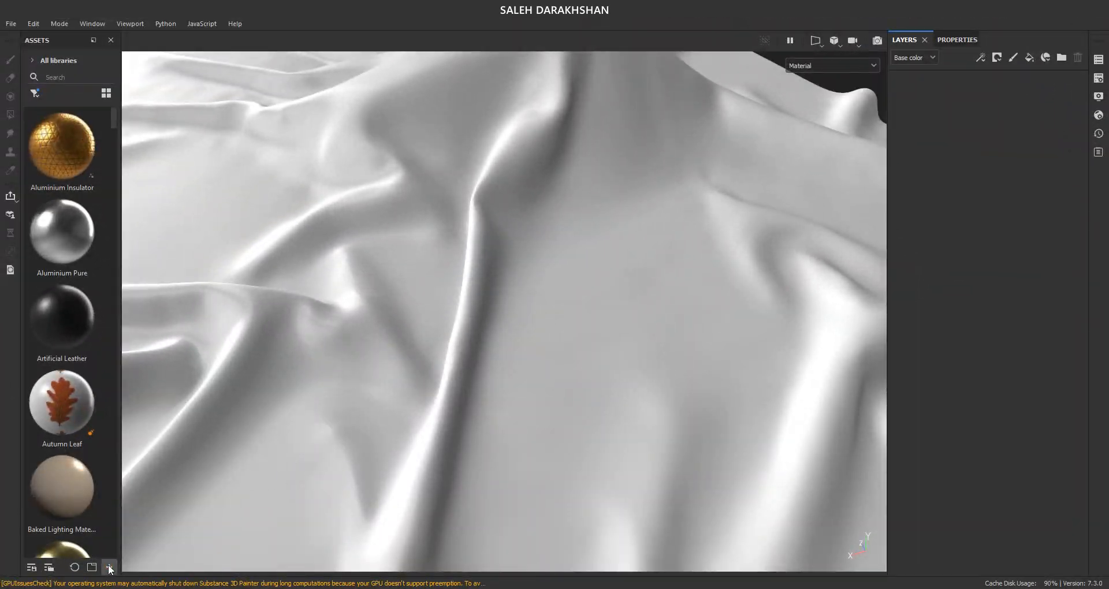
Import SD Dynamic Fabric Material Generator.sbsar as a base material into the current session and apply it to the cloth mesh.
click(109, 568)
click(614, 150)
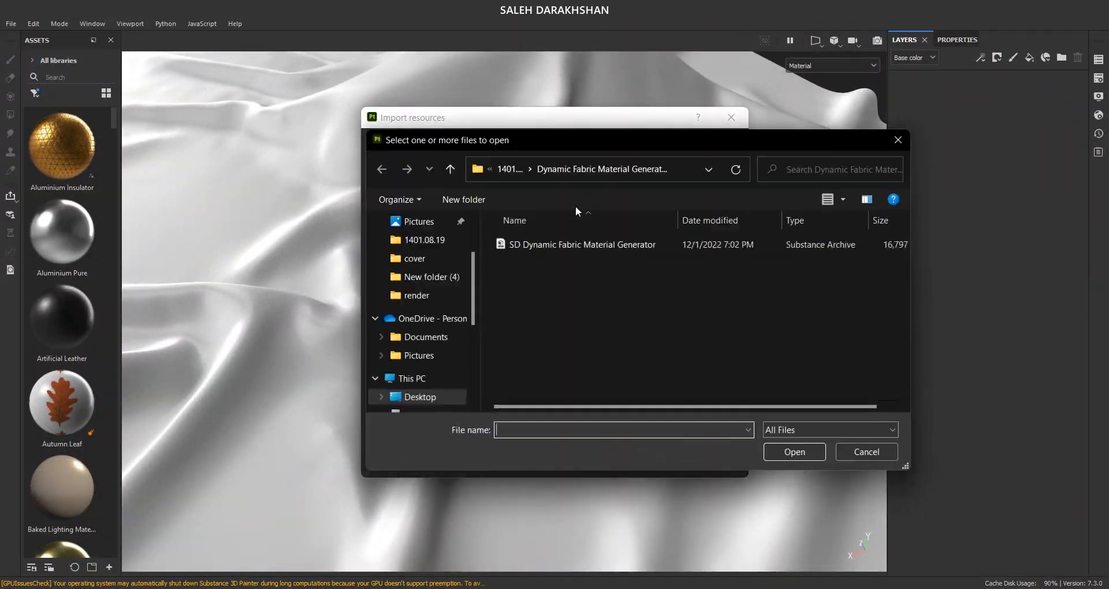
click(545, 245)
click(800, 453)
click(699, 437)
click(691, 452)
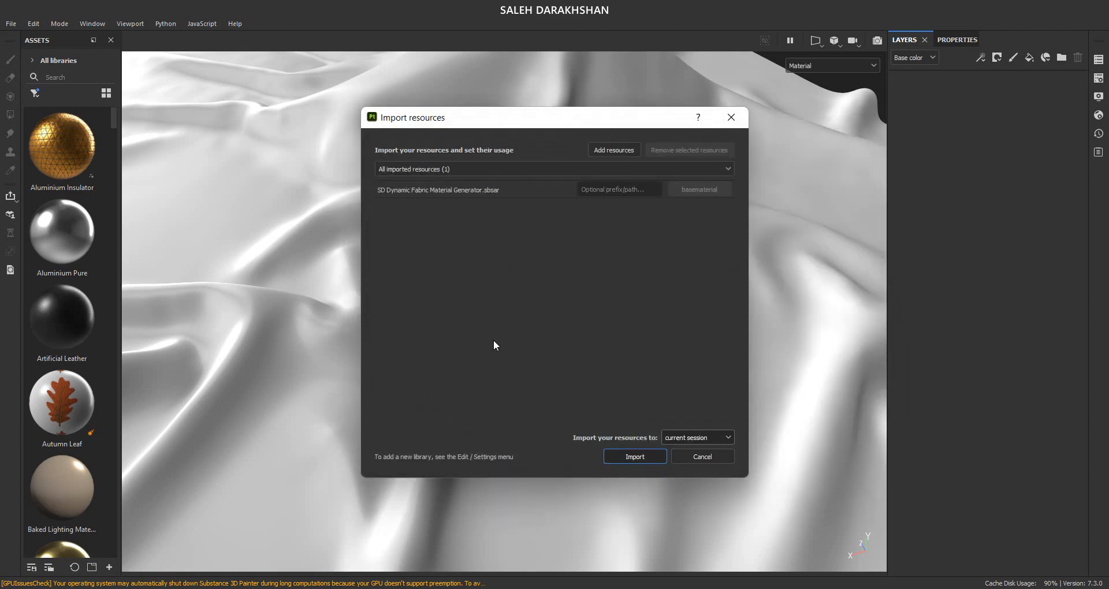
key(Return)
drag(89, 491, 456, 338)
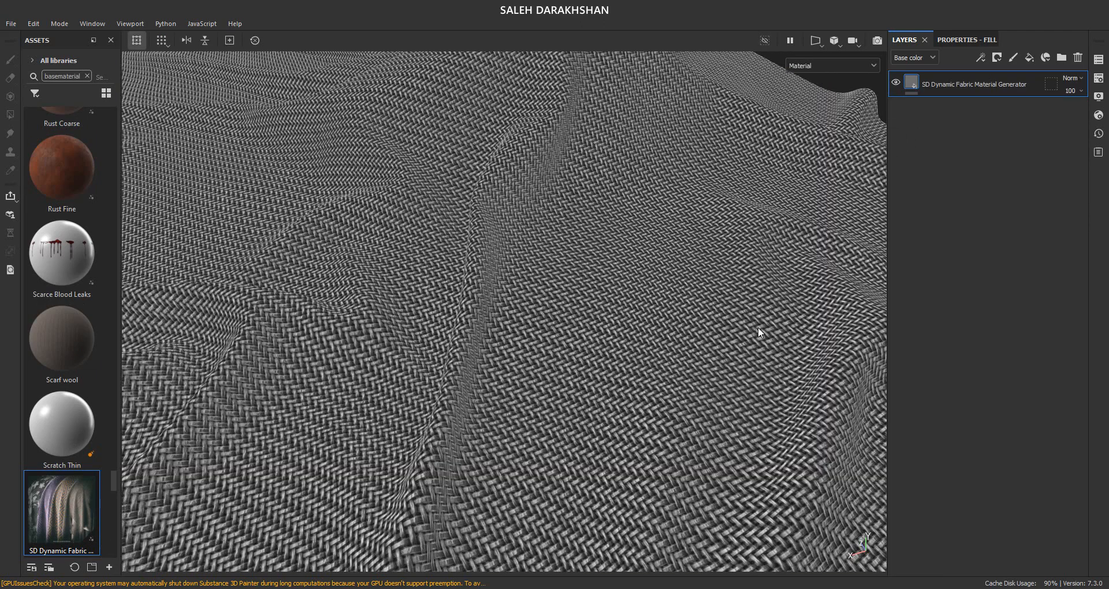
click(958, 40)
Change the main shader to pbr-metal-rough-with-alpha-blending.
click(1098, 116)
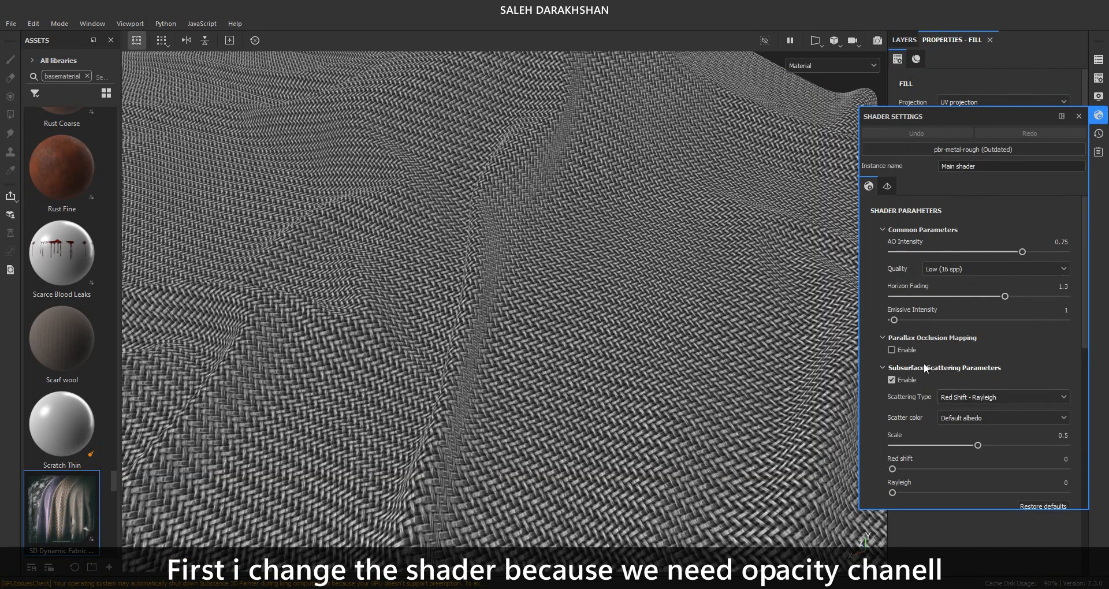
click(963, 148)
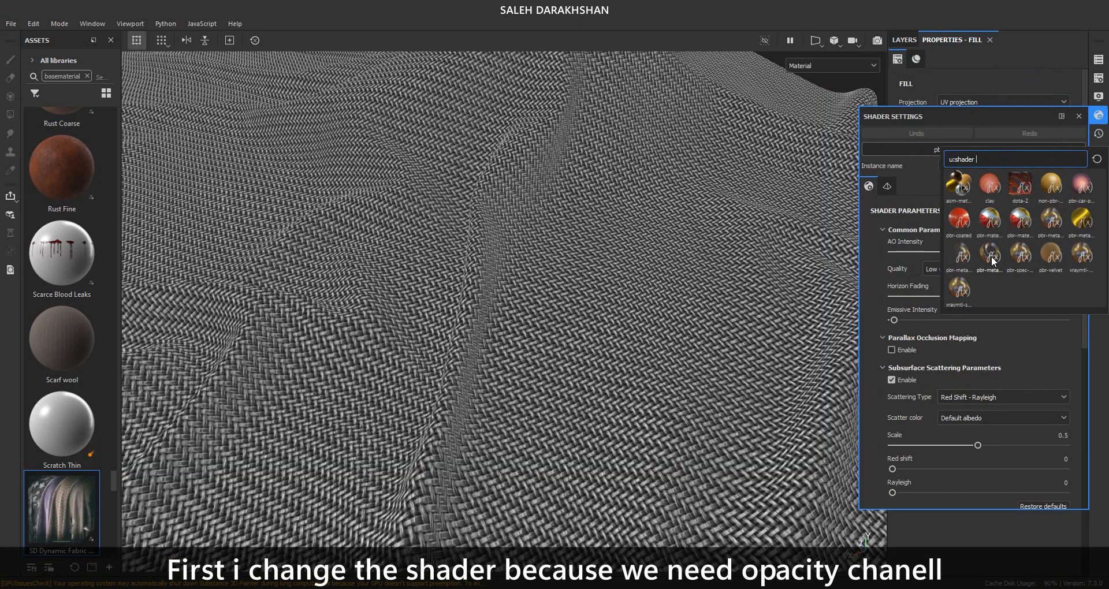
click(959, 251)
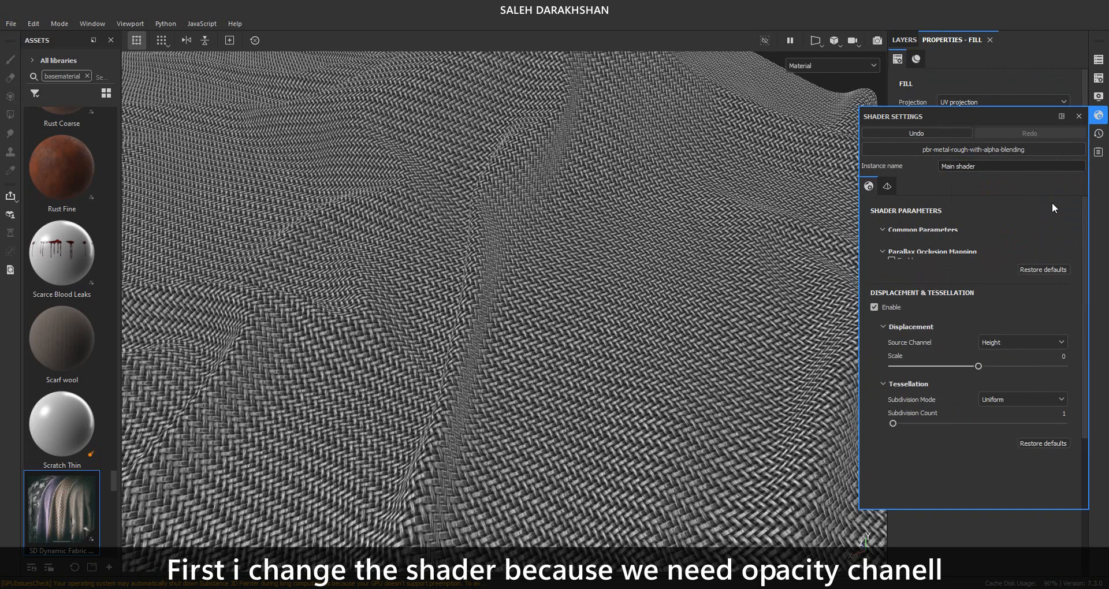
click(1079, 117)
Add an Opacity channel to the texture set.
click(1098, 78)
click(1061, 260)
click(1042, 276)
click(1061, 259)
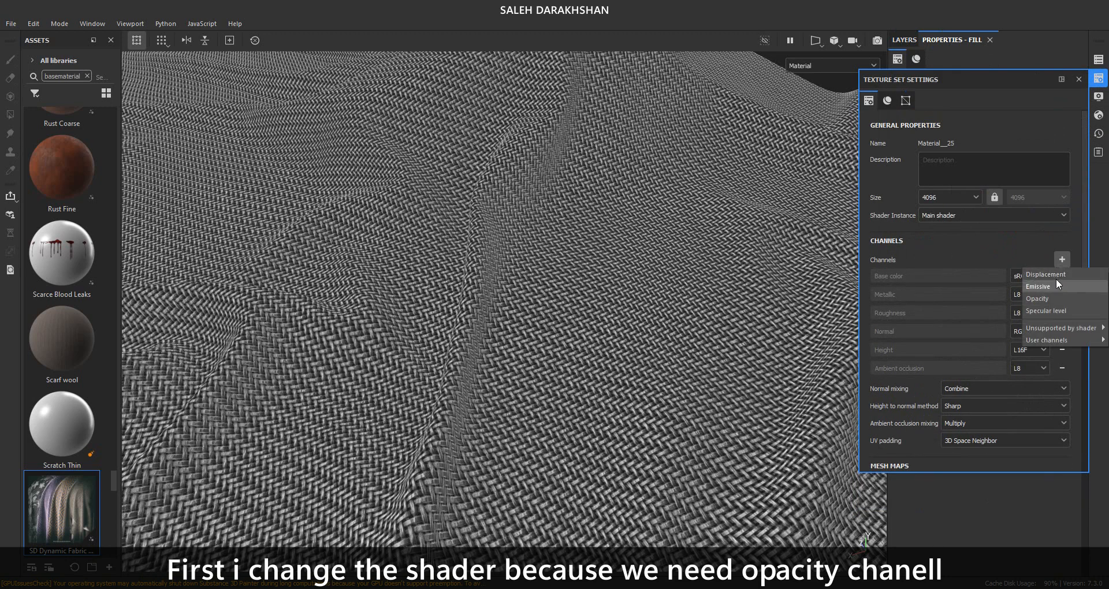
click(1028, 296)
click(1078, 79)
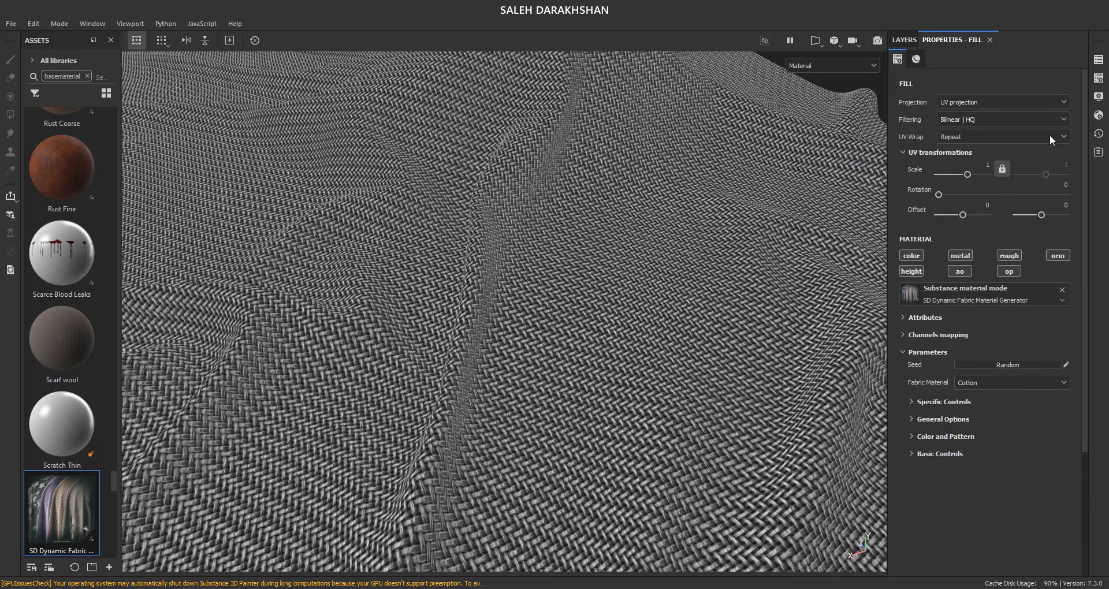
Set the fabric material's normal format to OpenGL in its basic controls.
click(929, 453)
scroll(933, 408, down, 1)
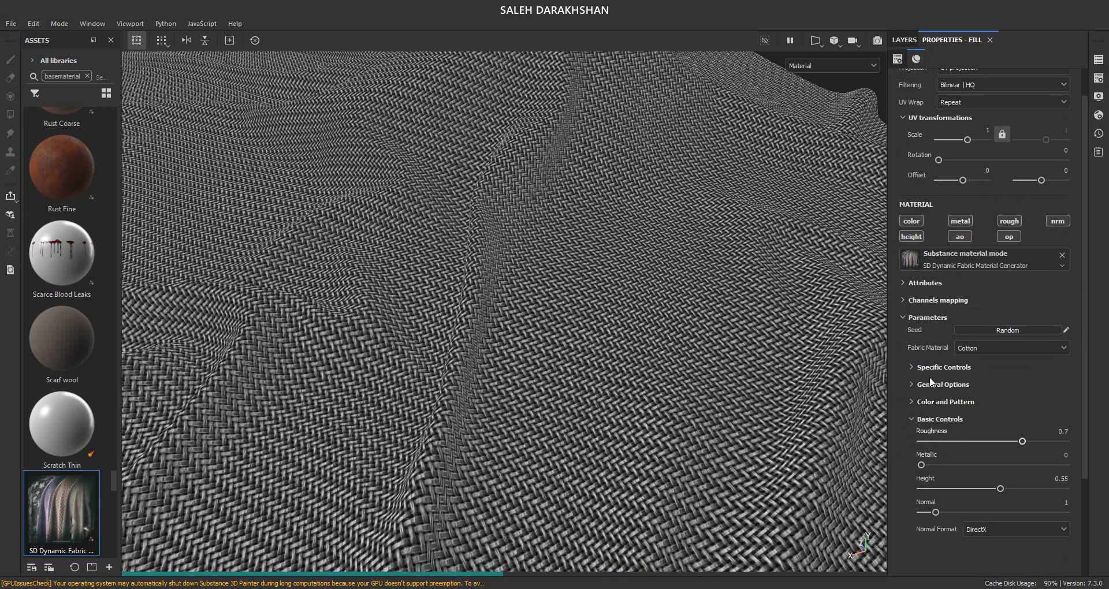
scroll(986, 509, down, 2)
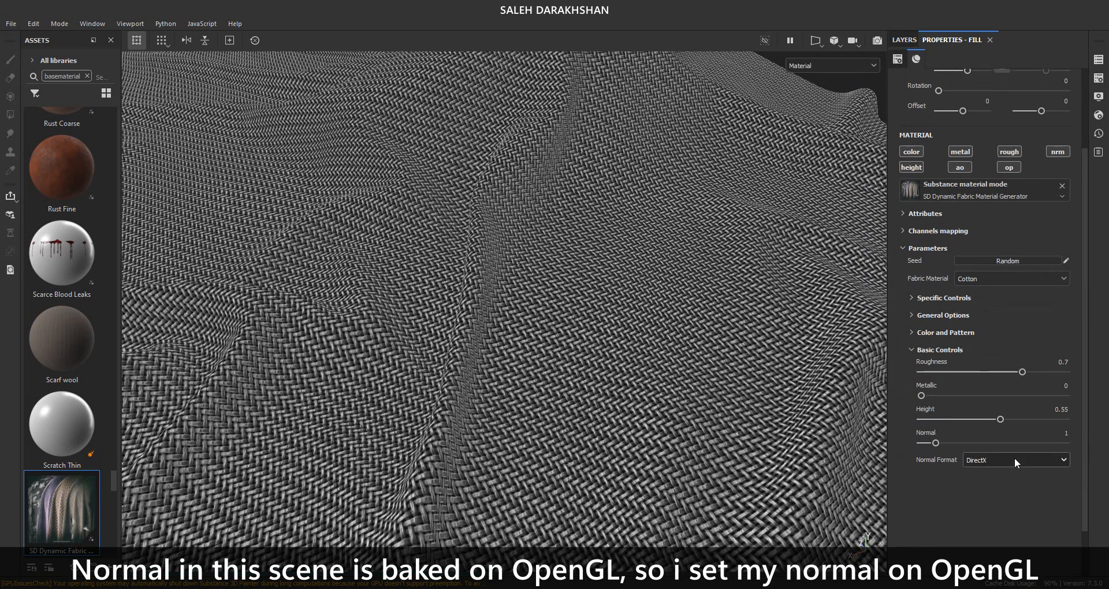
click(986, 461)
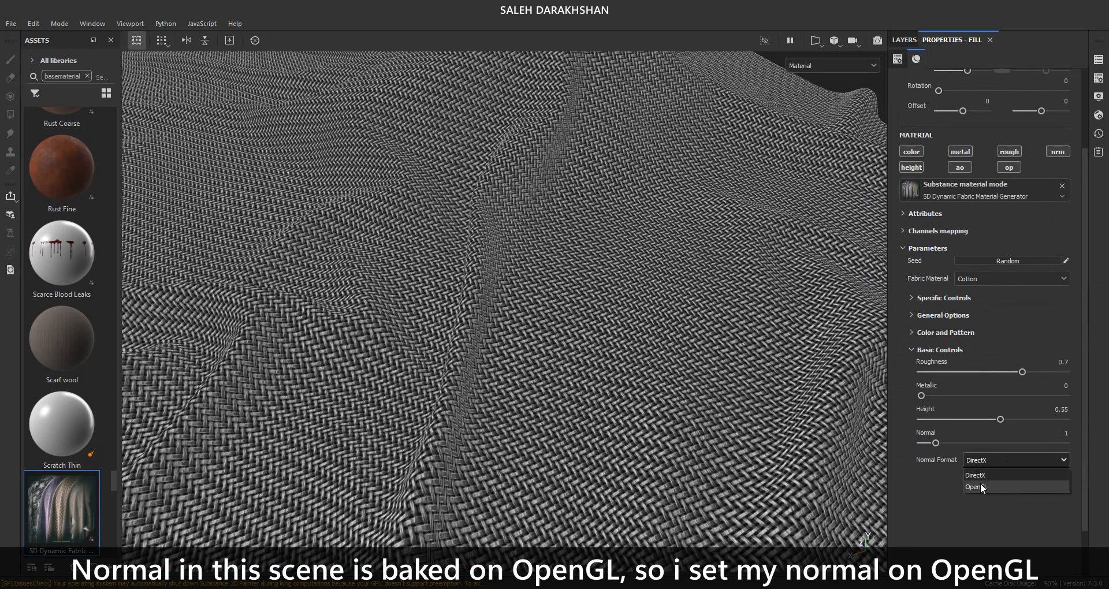
click(1000, 495)
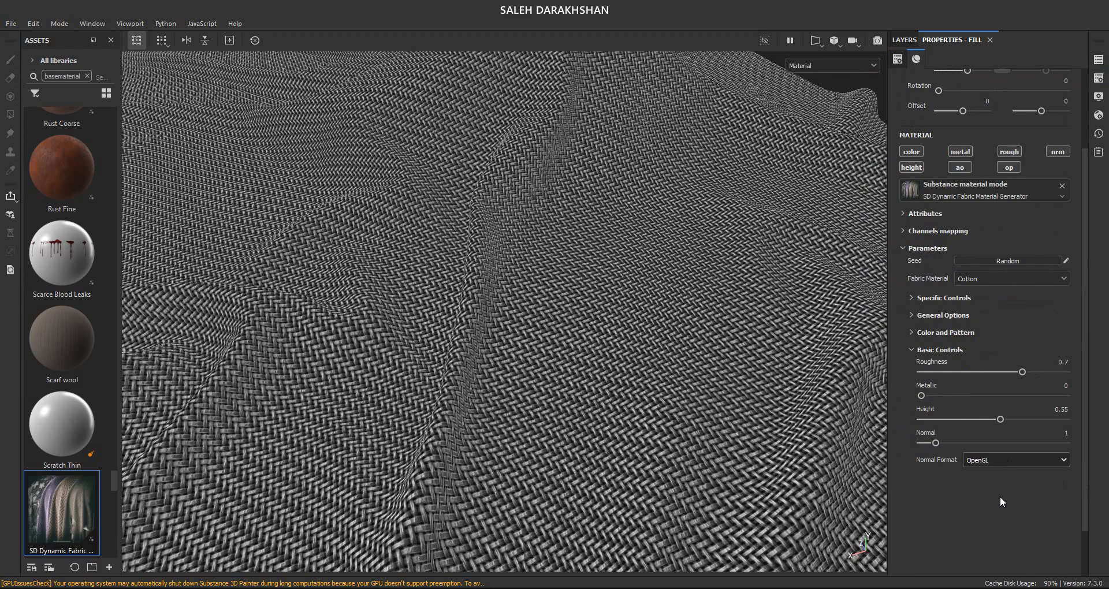
click(936, 350)
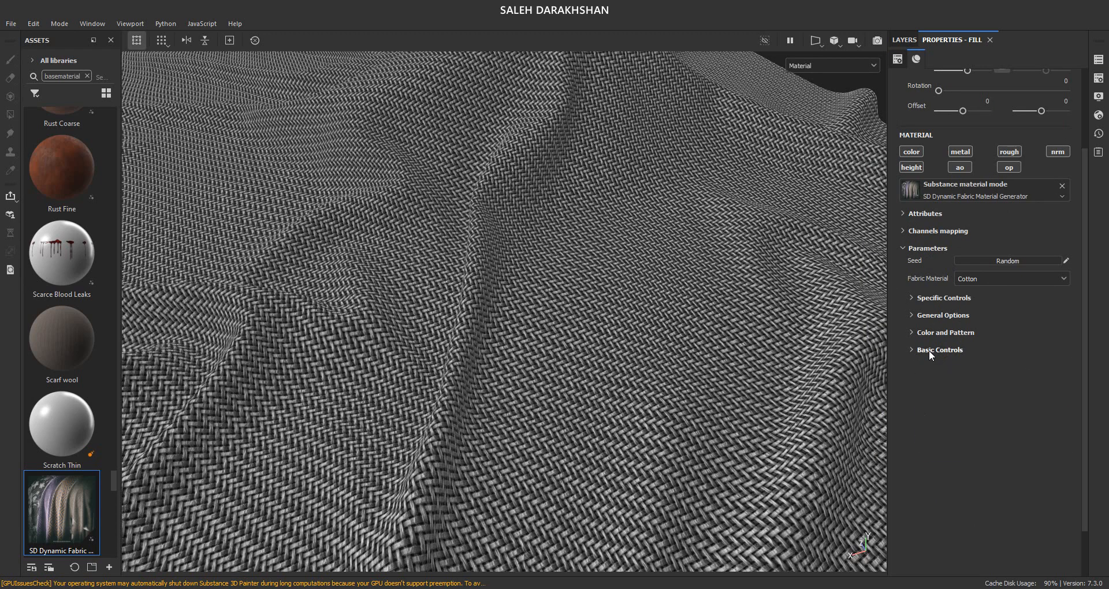
Keep the fabric material on Cotton and select the Cotton 2 weave pattern.
click(998, 280)
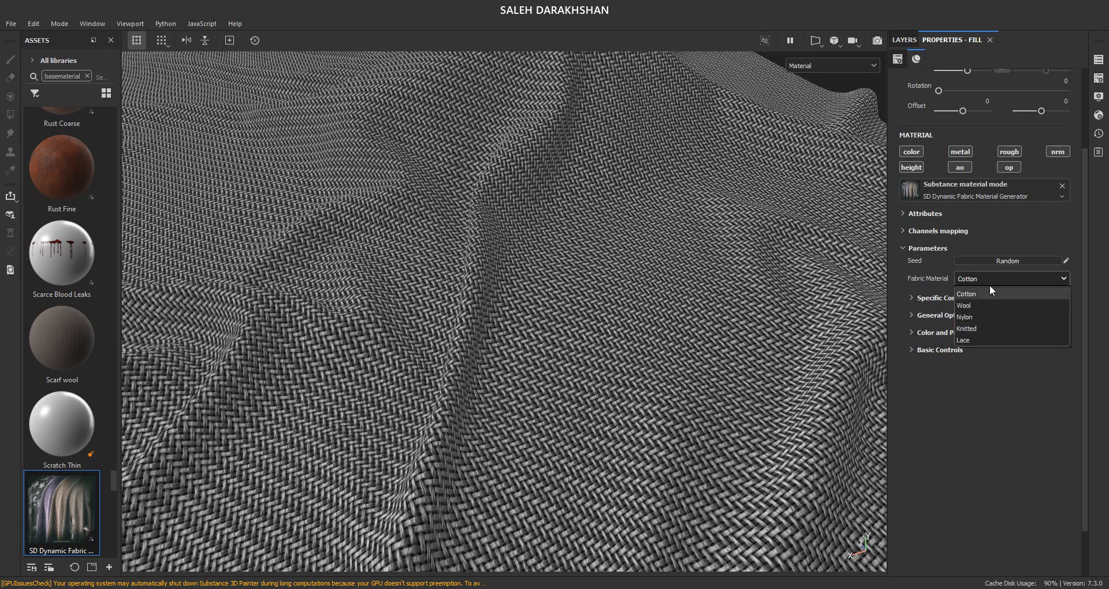
click(980, 295)
click(917, 298)
click(1011, 312)
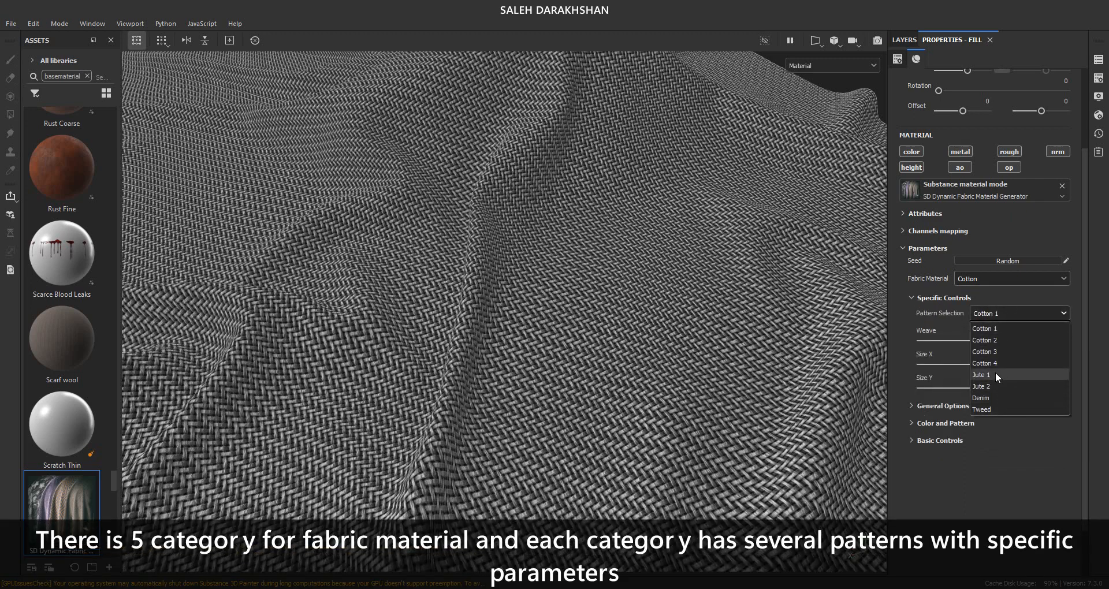
click(1000, 339)
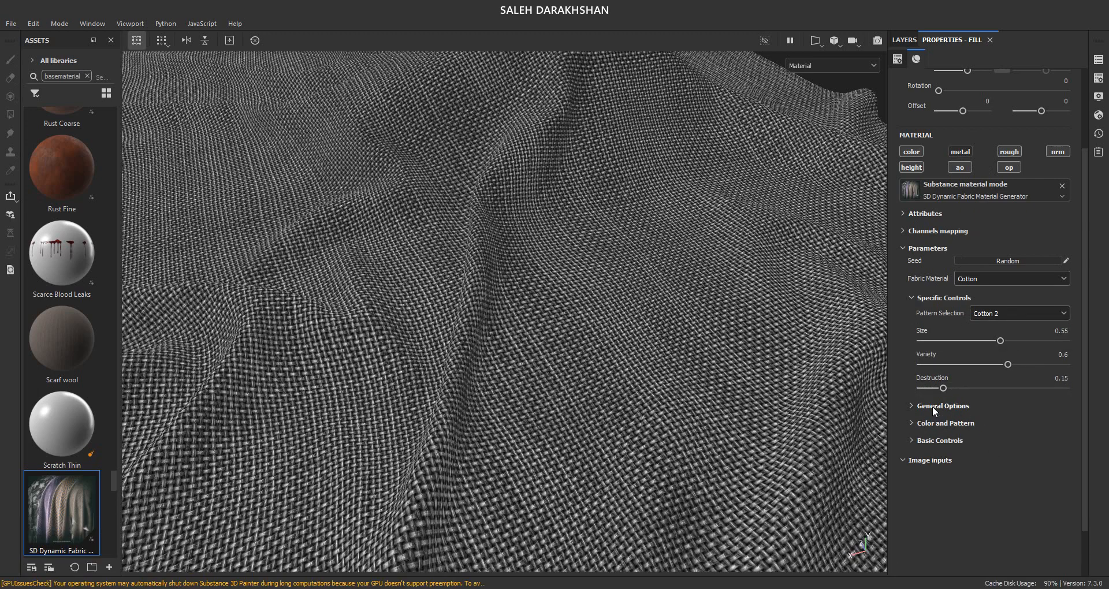
Set the cotton fabric's general tiling to 4.
click(934, 405)
click(1062, 419)
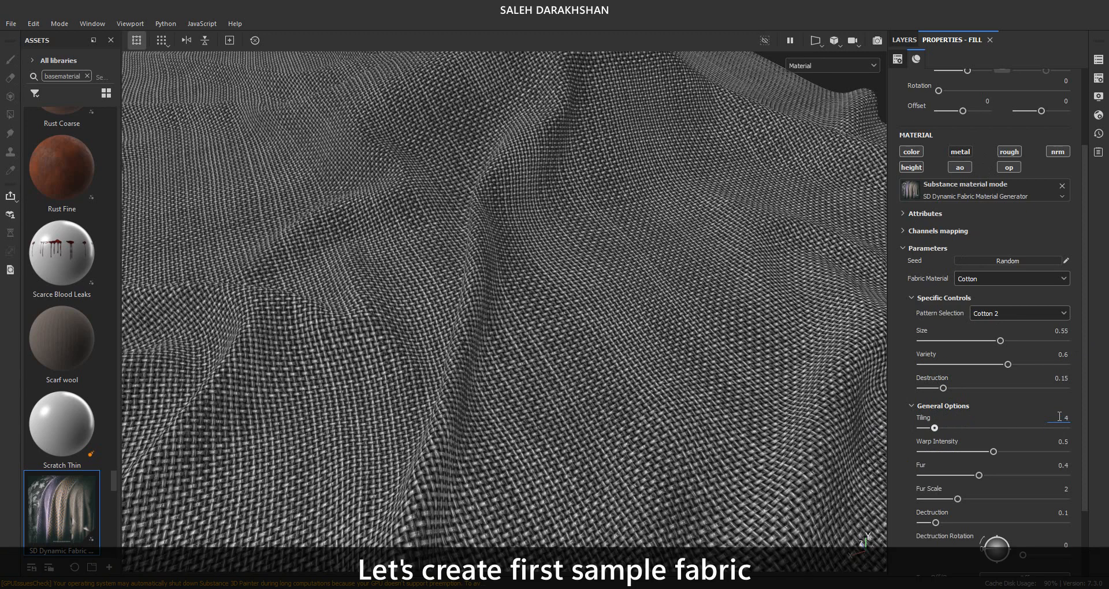
key(Return)
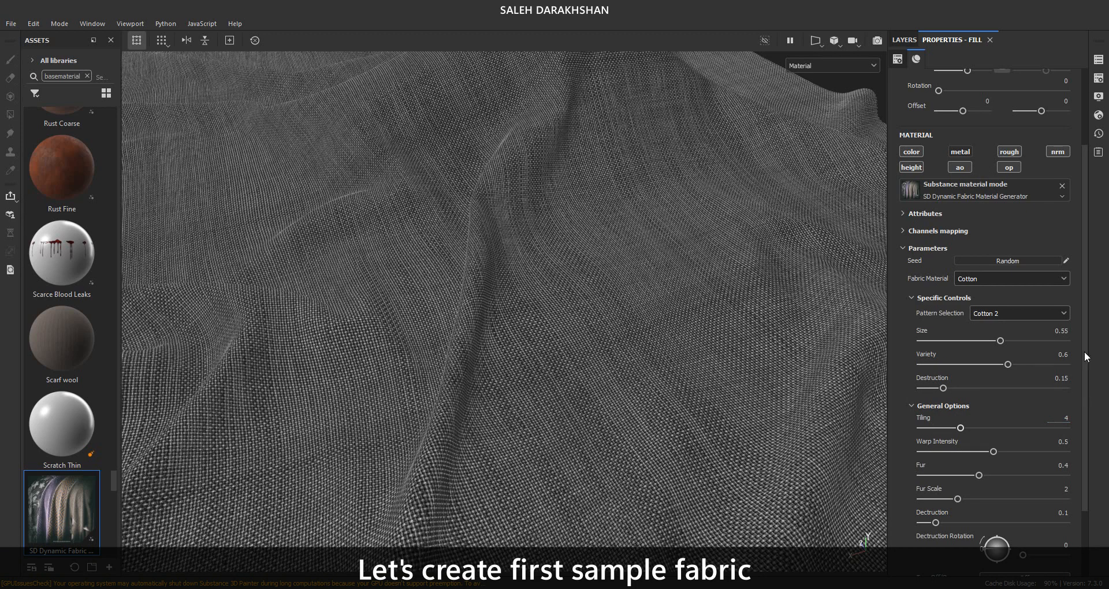
Set the Cotton 2 weave size to 0.3 in the specific controls.
scroll(1085, 416, down, 3)
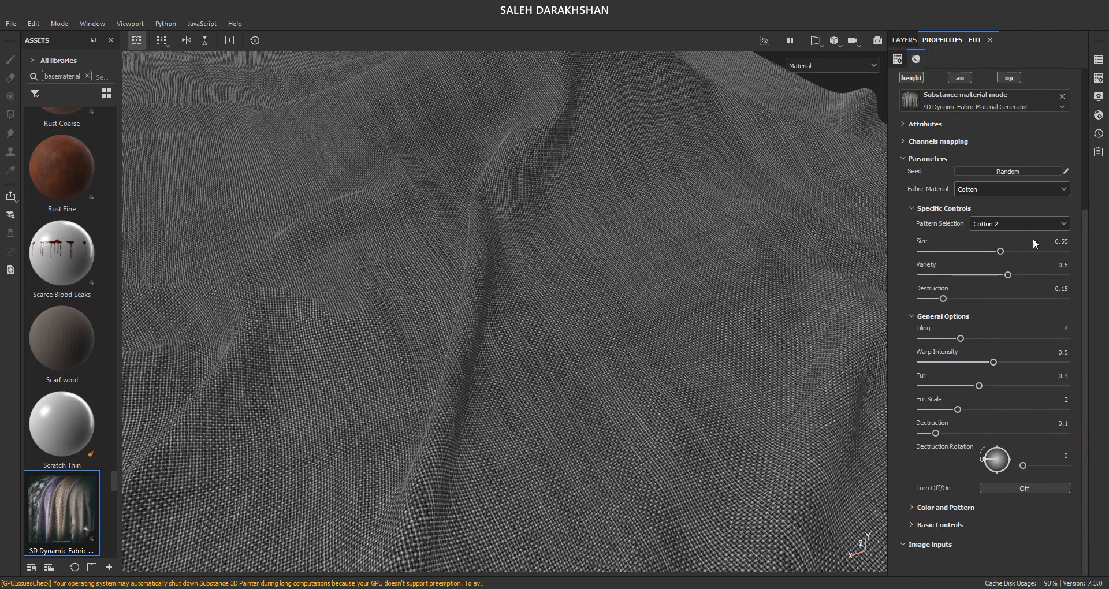
click(936, 317)
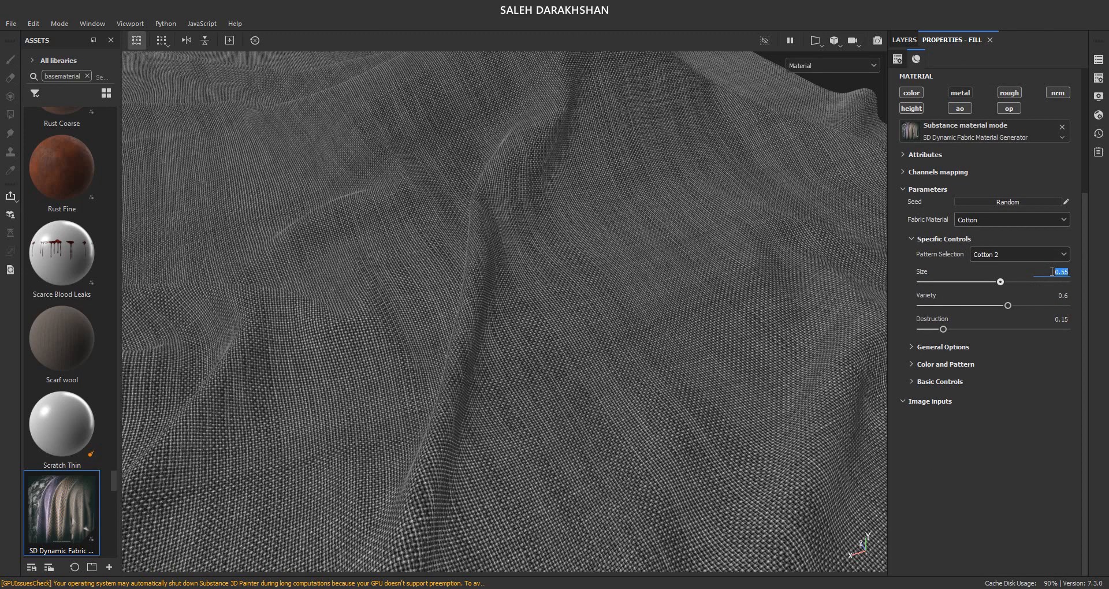
key(Return)
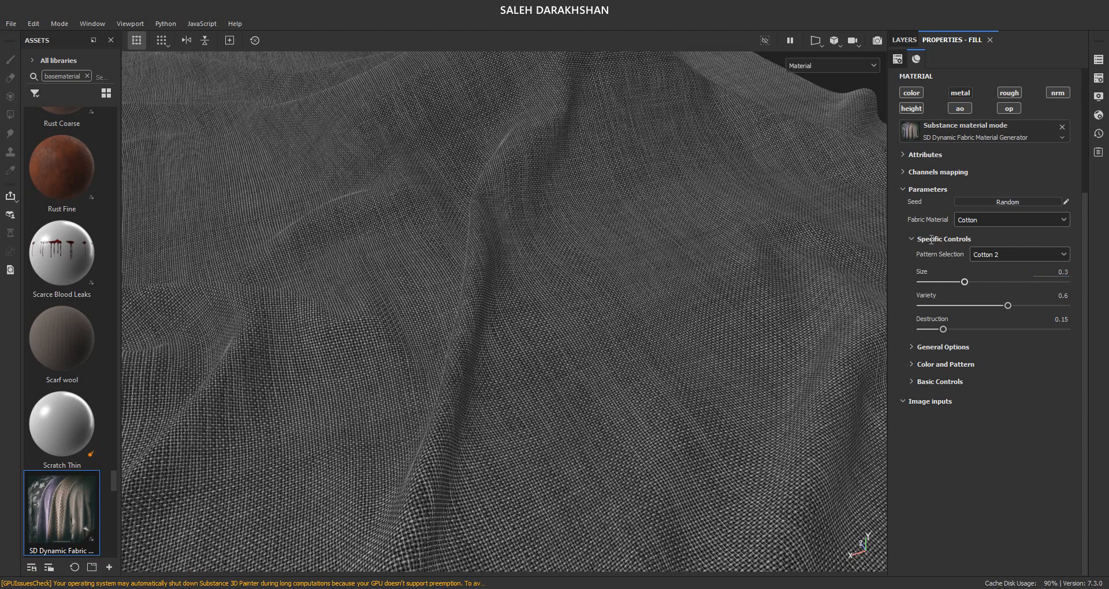
click(928, 240)
Set the fabric's warp intensity to 0.8 and its fur amount to 0.7.
click(990, 257)
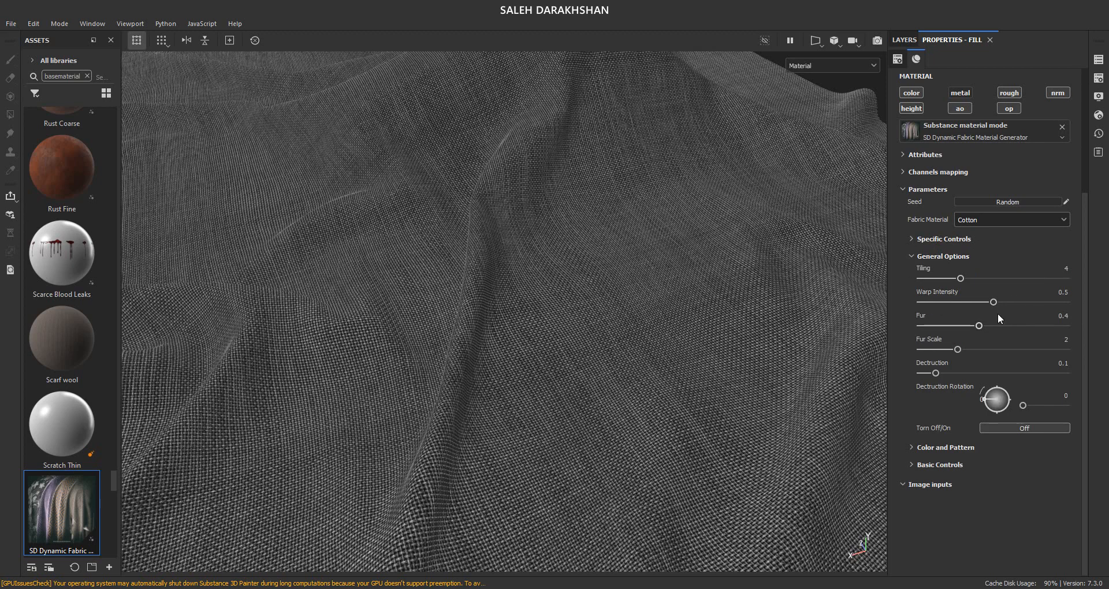
click(1049, 292)
text(.8)
key(Return)
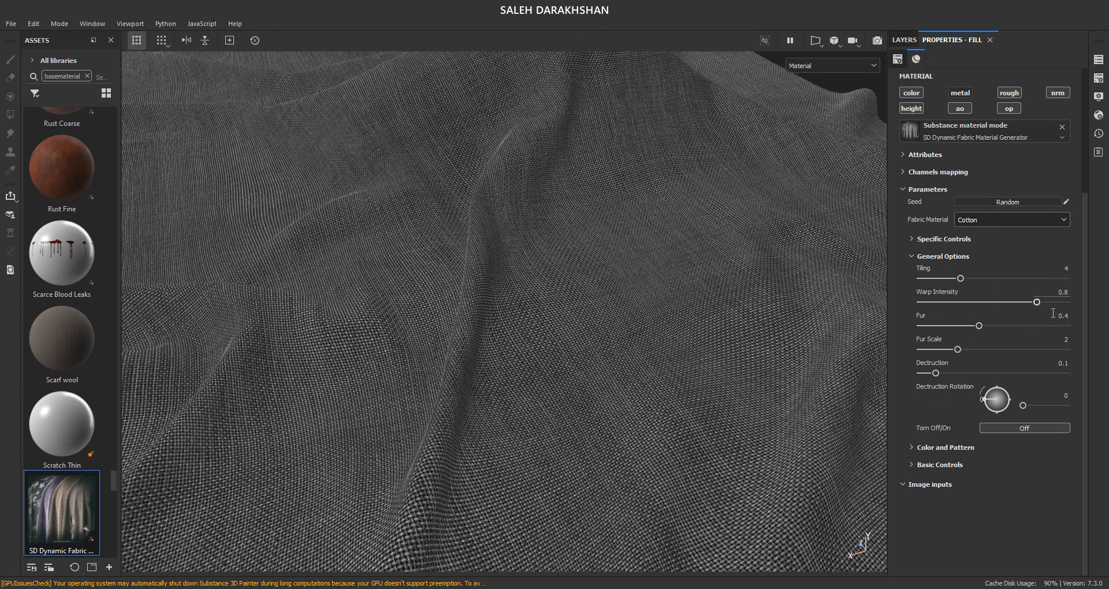
click(1054, 314)
text(.7)
key(Return)
Set the fabric's base color to brown 746648 and keep its color pattern on Simple.
click(942, 447)
click(988, 485)
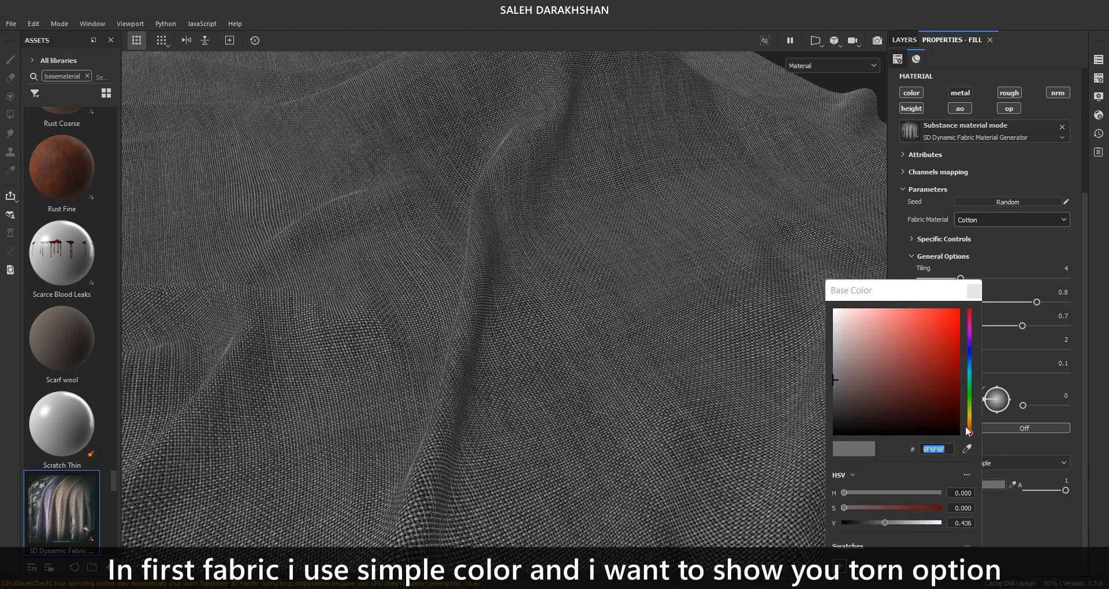
drag(892, 390, 881, 379)
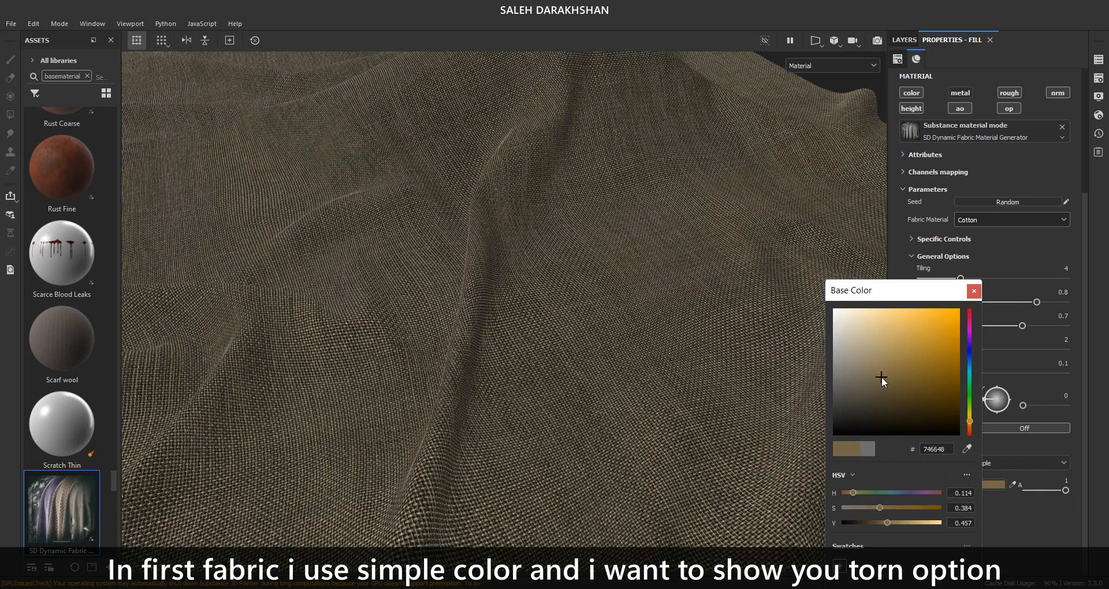
click(974, 290)
click(982, 464)
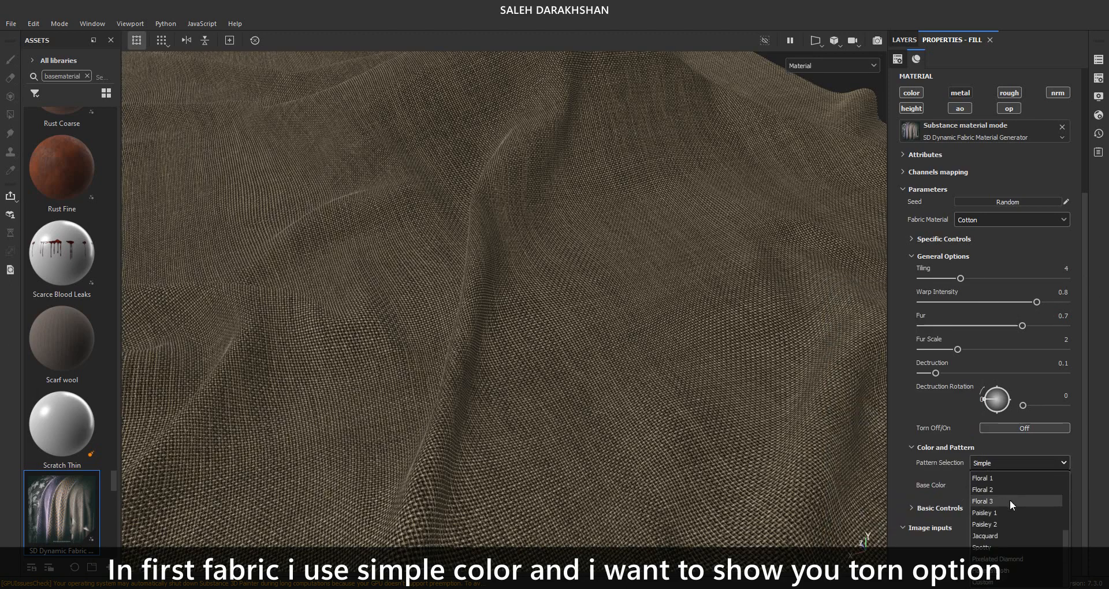
click(1005, 479)
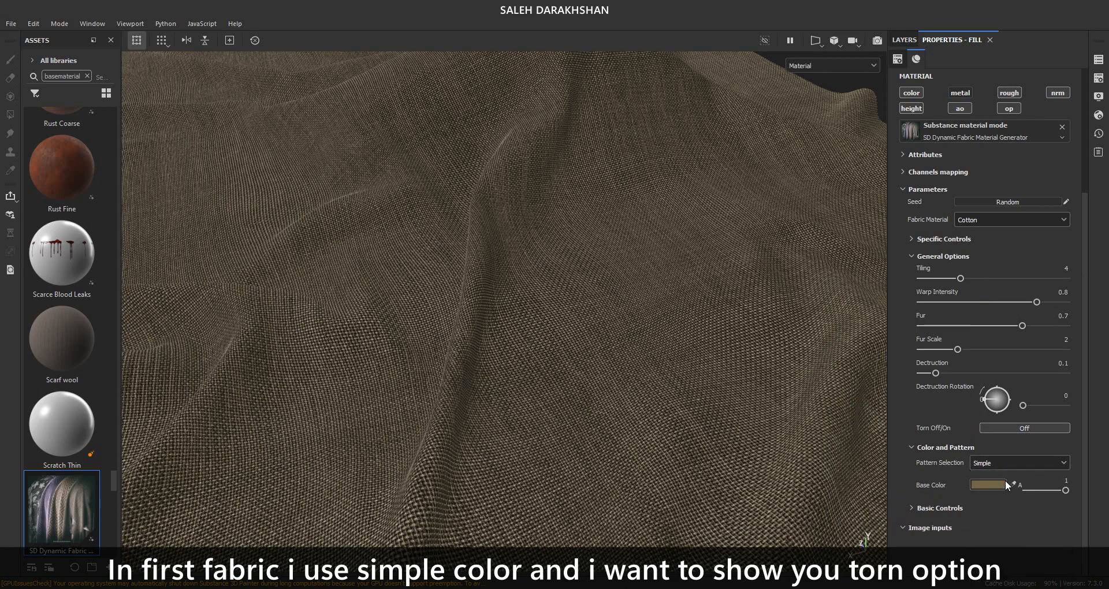
click(955, 448)
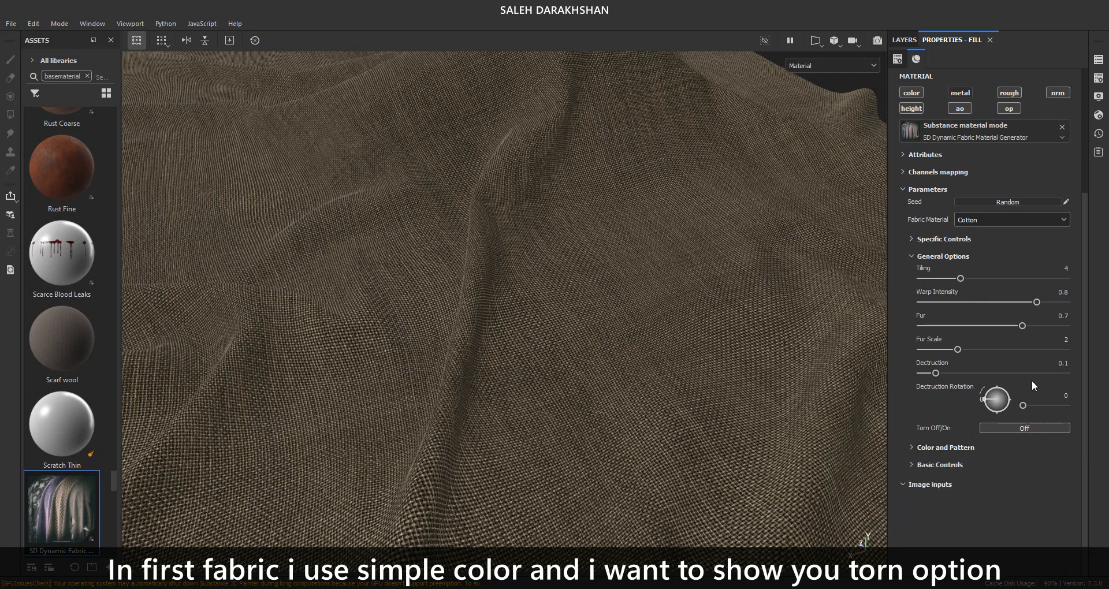
Turn on the fabric's torn option with a torn intensity of 0.12 and a torn random seed of 1.
click(959, 429)
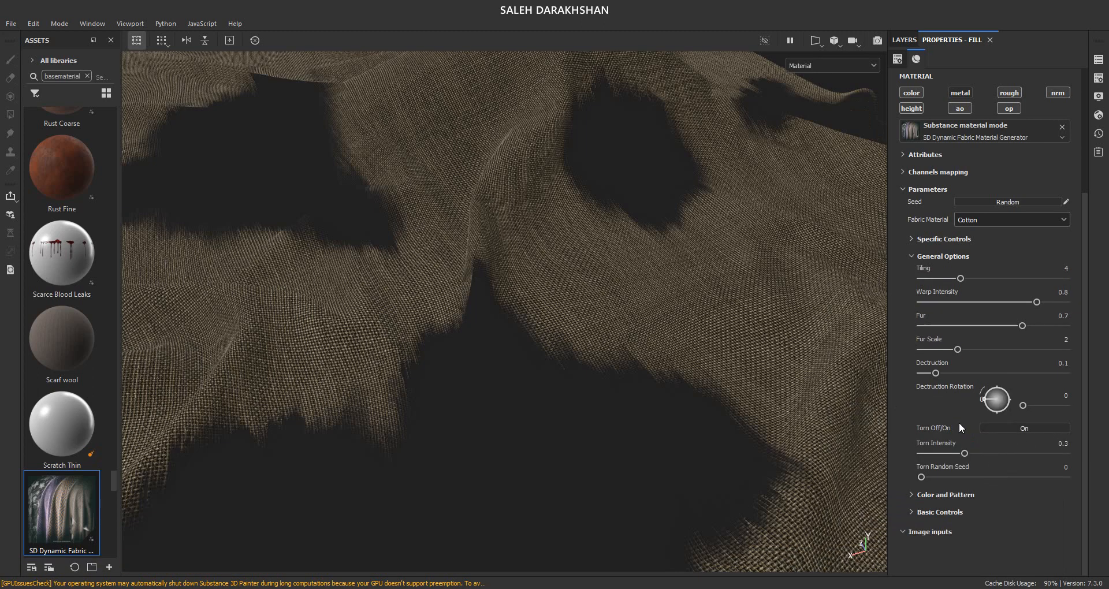
click(939, 455)
drag(921, 477, 929, 477)
scroll(549, 346, down, 6)
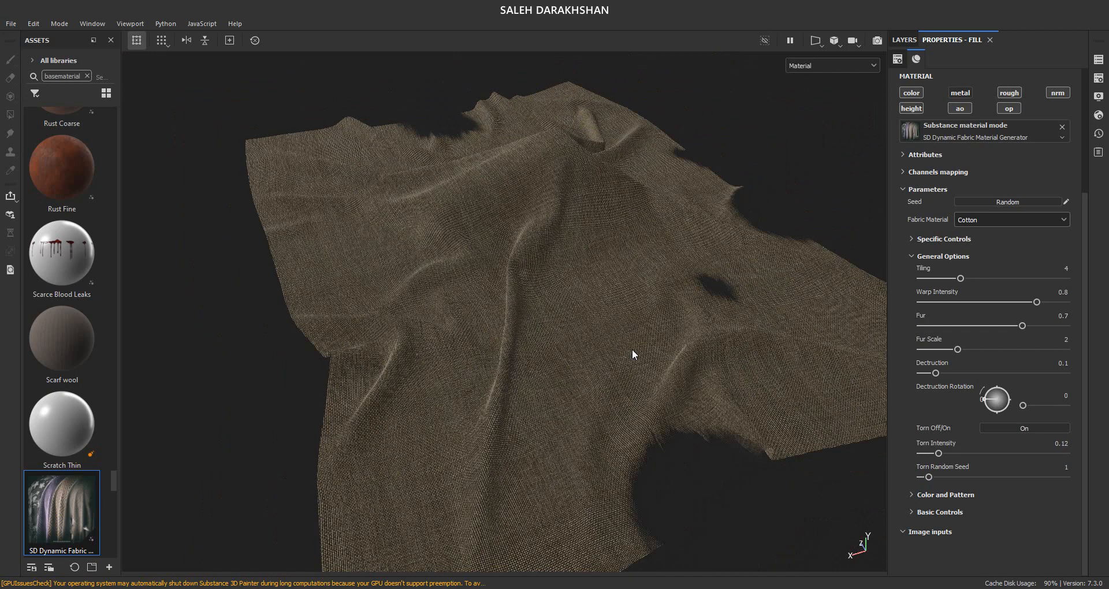
scroll(632, 349, up, 1)
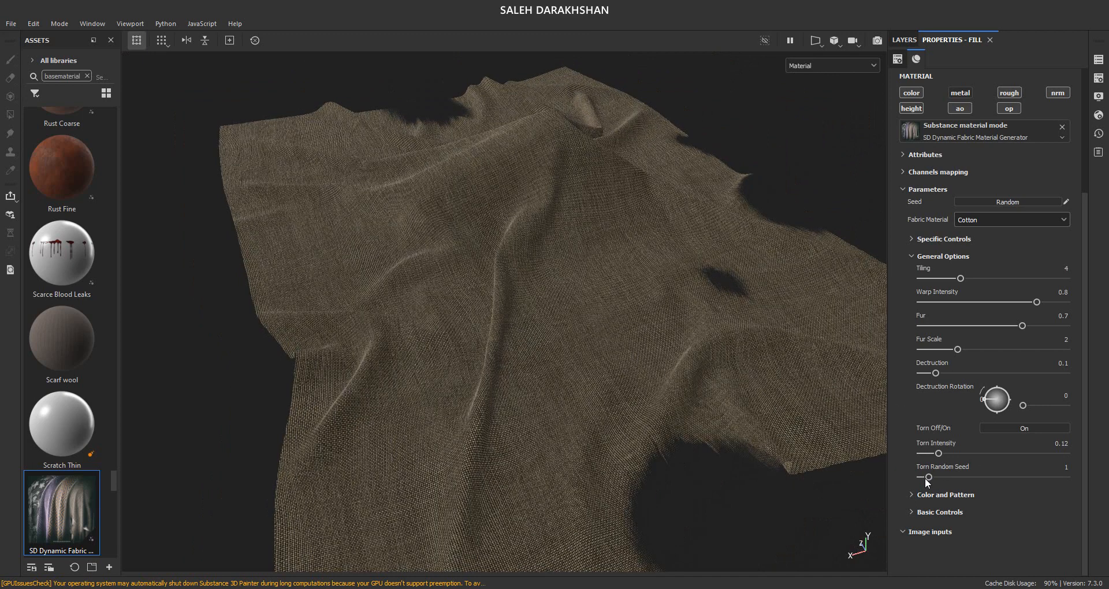
Try other hole layouts by changing the torn random seed to 9 and 8.
drag(928, 478, 945, 476)
click(1063, 467)
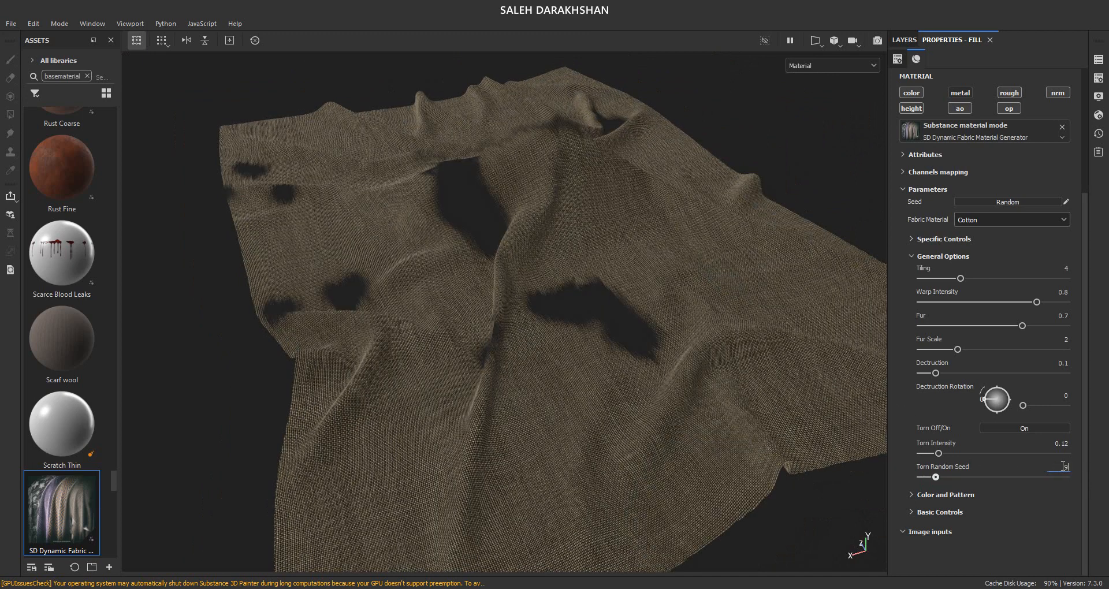
text(9)
key(Return)
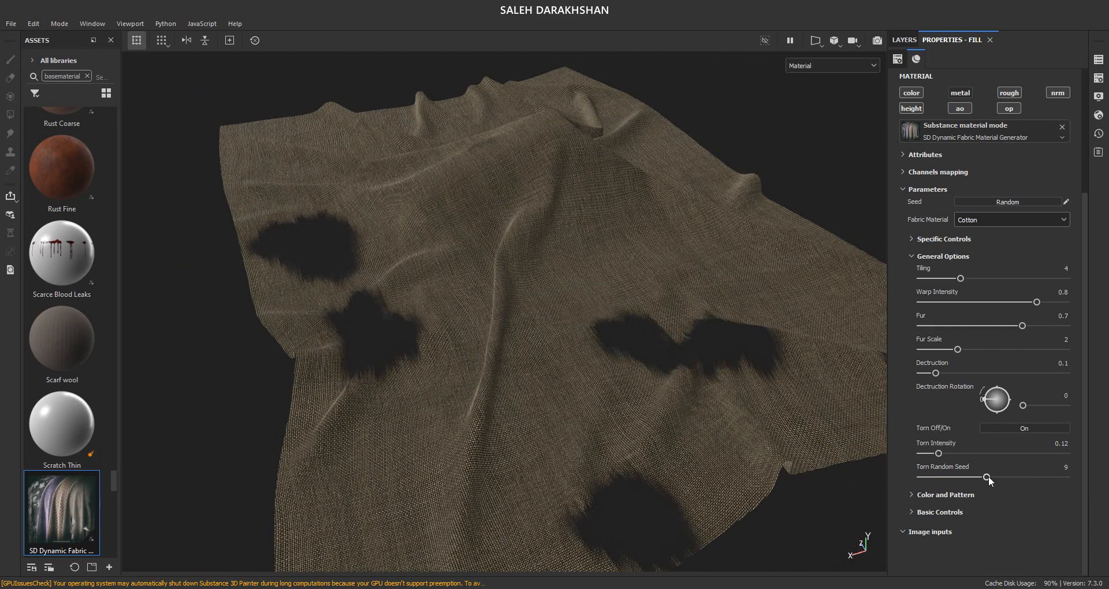
mouse_move(972, 479)
mouse_down()
mouse_move(961, 481)
mouse_move(978, 477)
mouse_up()
Adjust the torn holes to a torn intensity of 0.1 and a torn random seed of 9.
click(1046, 445)
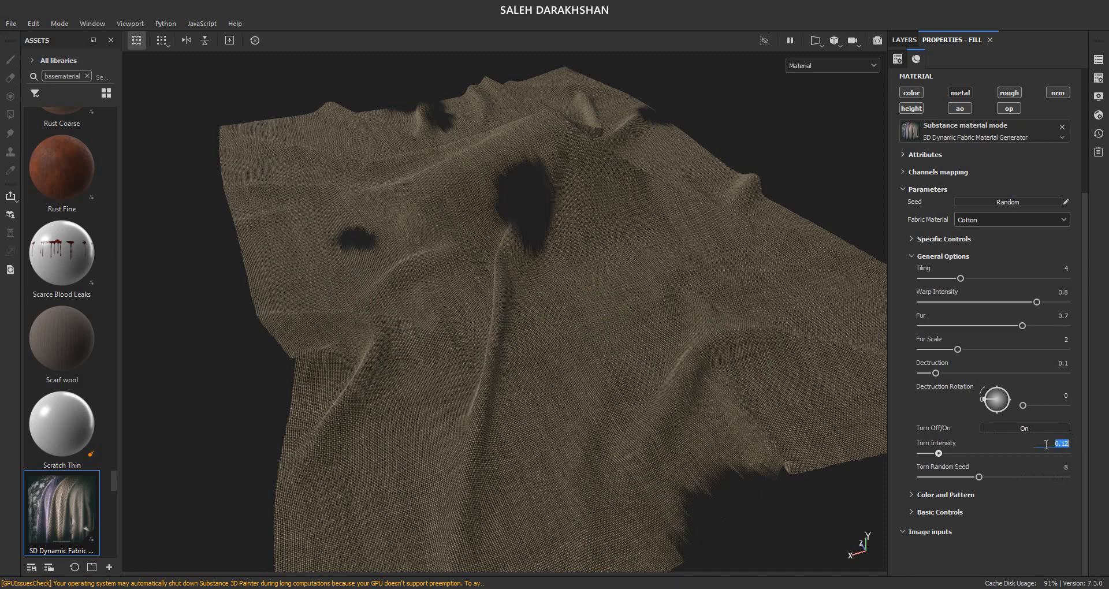
key(Return)
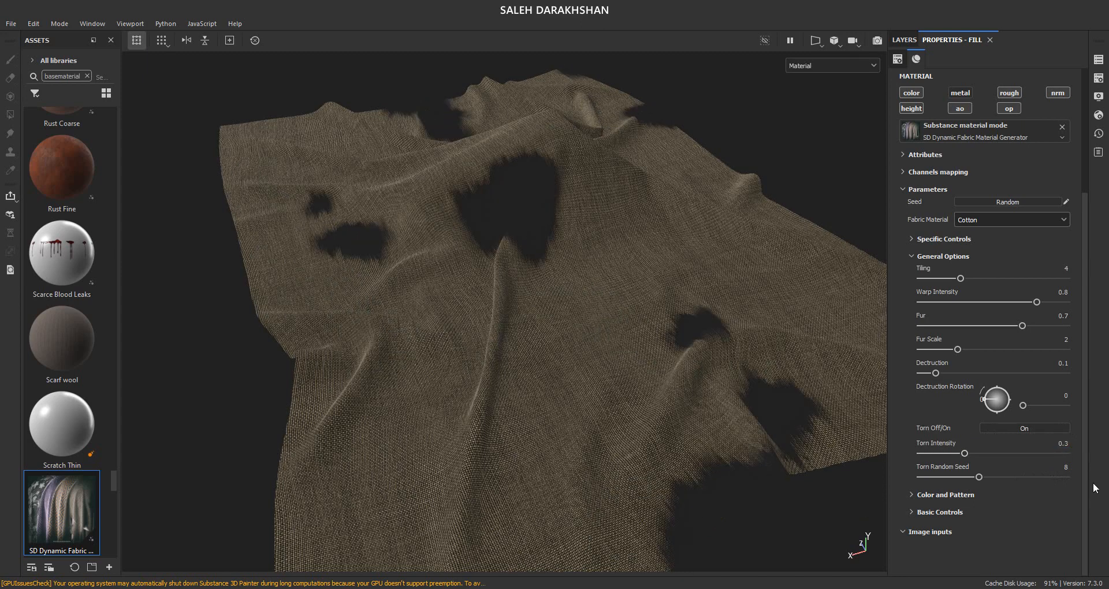
drag(977, 481, 986, 478)
scroll(1053, 443, down, 2)
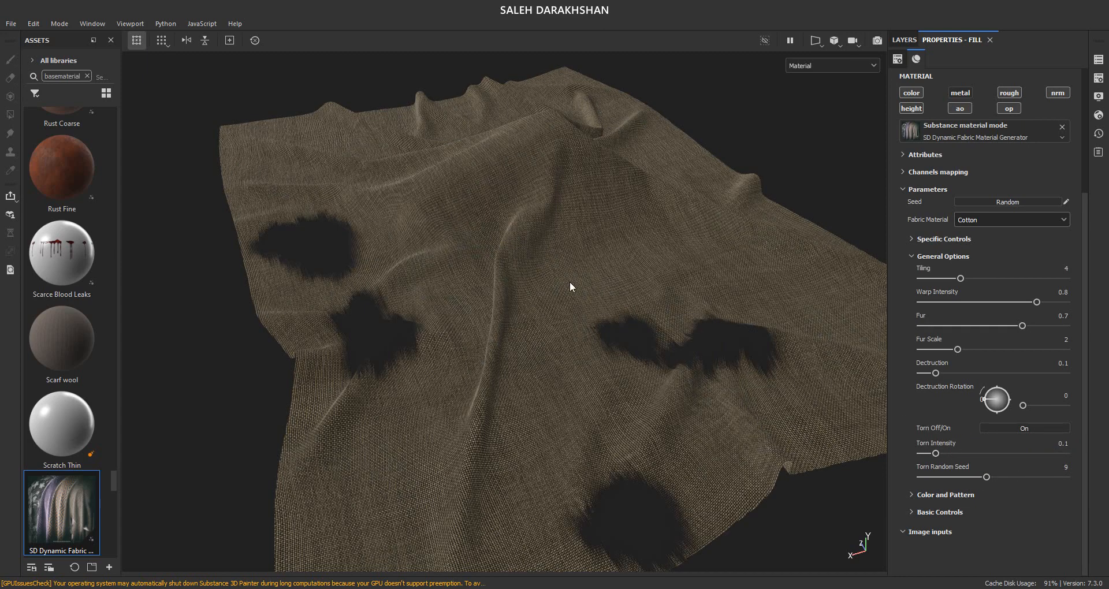
scroll(564, 295, up, 5)
scroll(621, 293, down, 4)
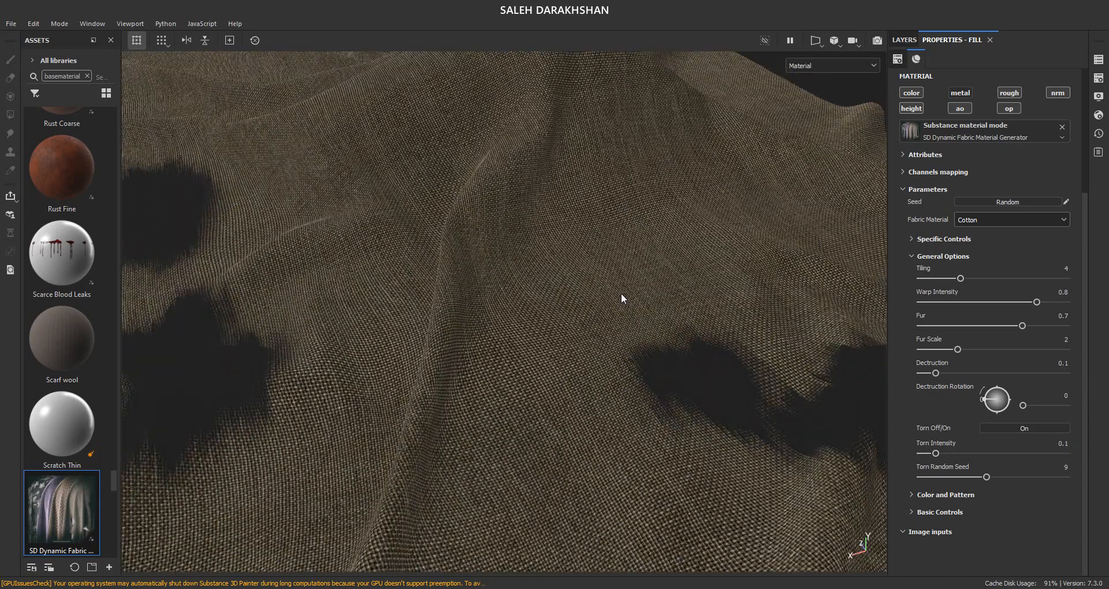
Set the fabric's destruction to 0.15 and its destruction rotation to 90.
click(1055, 364)
text(.15)
key(Return)
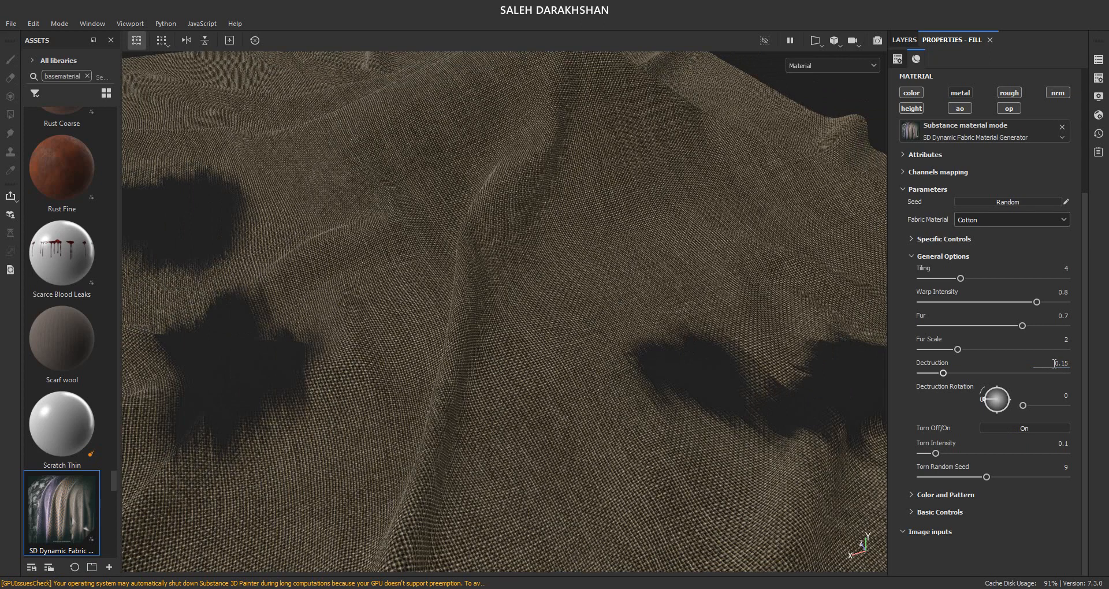
drag(992, 396, 999, 383)
Show the basic controls and view the fabric's individual channels, including Height and Normal+Height+Mesh, before returning to the material view.
click(936, 256)
click(937, 290)
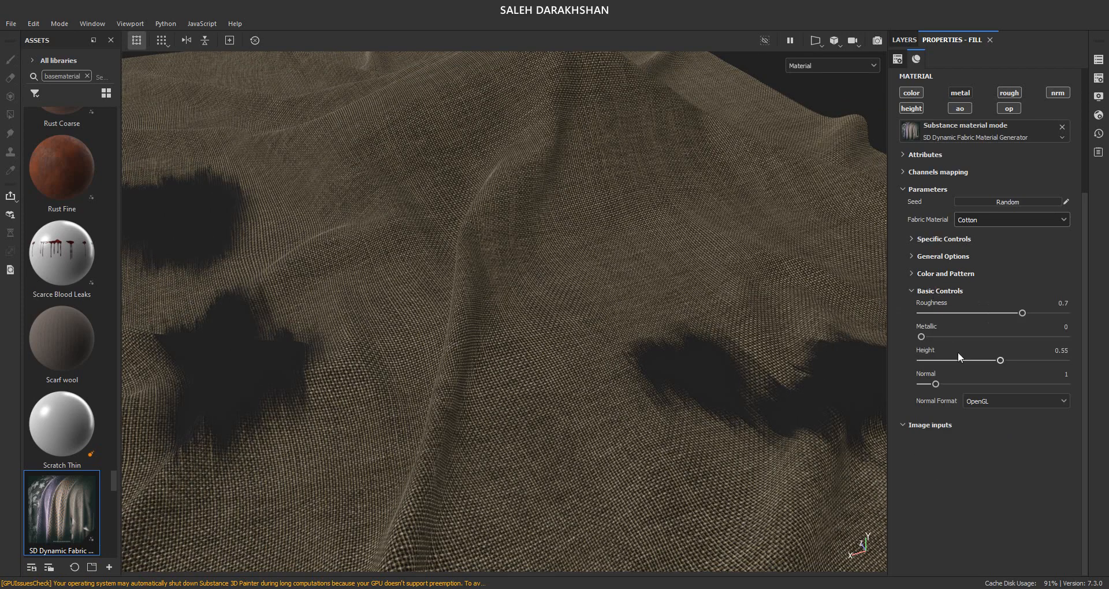
key(c)
key(c)
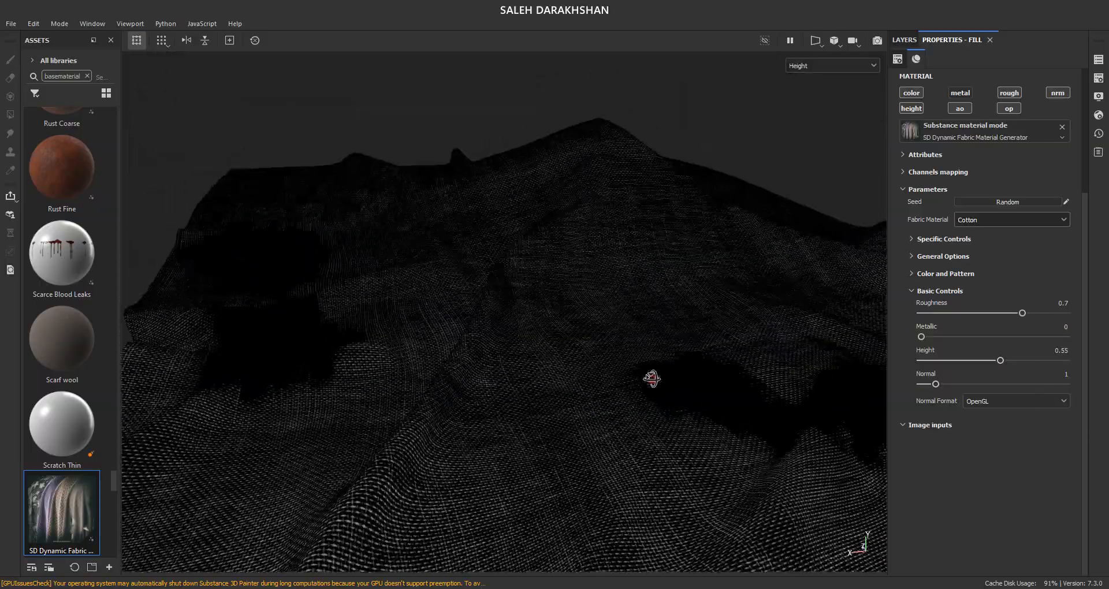
key(c)
key(c)
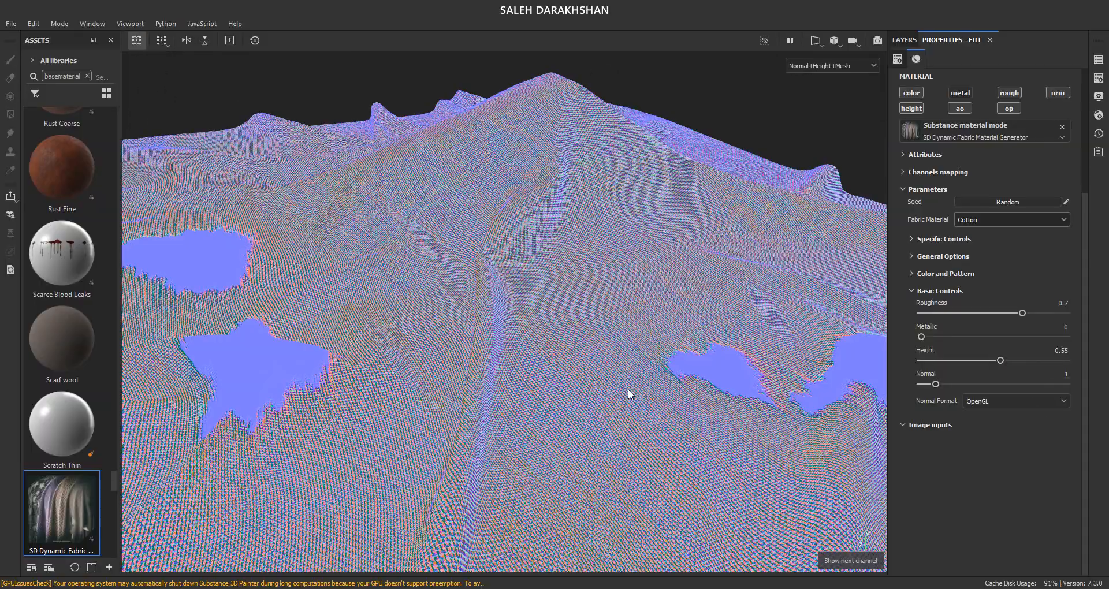
key(m)
Examine the torn cotton's weave and frayed hole edges up close from several angles.
alt+drag(691, 370, 399, 461)
scroll(478, 455, up, 4)
alt+drag(479, 455, 445, 460)
scroll(553, 410, up, 4)
scroll(553, 410, down, 3)
alt+drag(553, 411, 578, 347)
scroll(545, 414, down, 3)
scroll(664, 449, up, 3)
Change the specific weave pattern to Cotton 3 and turn off the torn option.
click(940, 290)
click(940, 239)
click(1011, 254)
click(993, 232)
click(1015, 256)
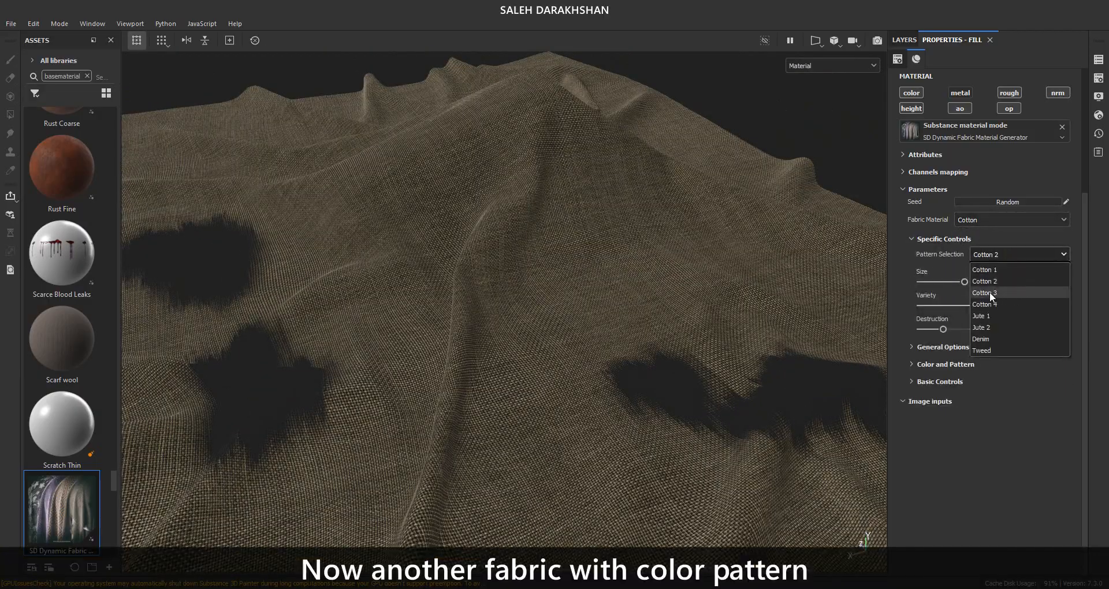
click(996, 290)
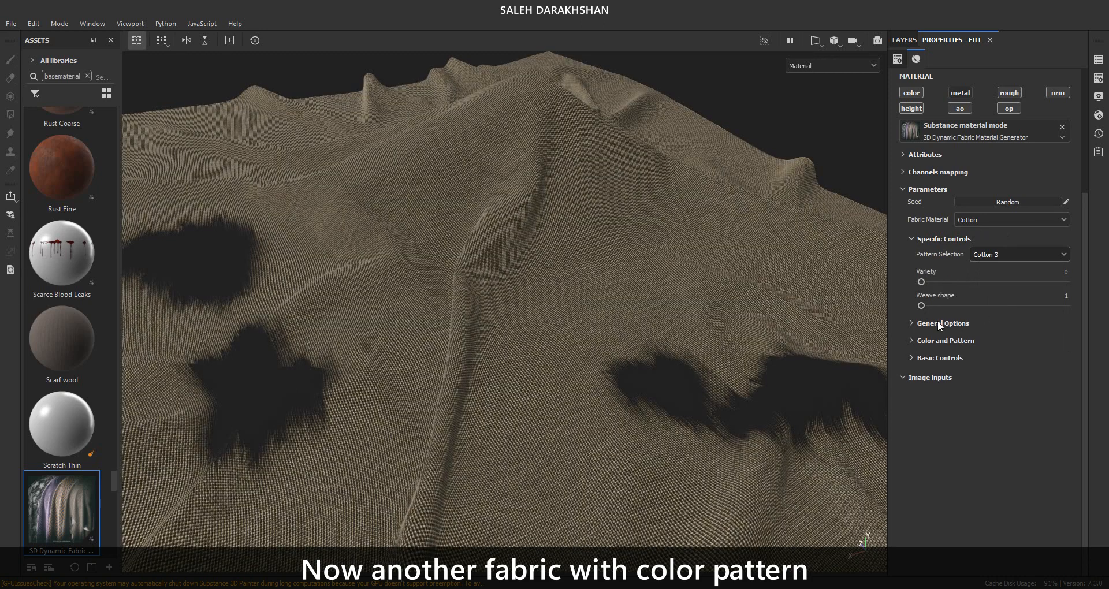
click(947, 322)
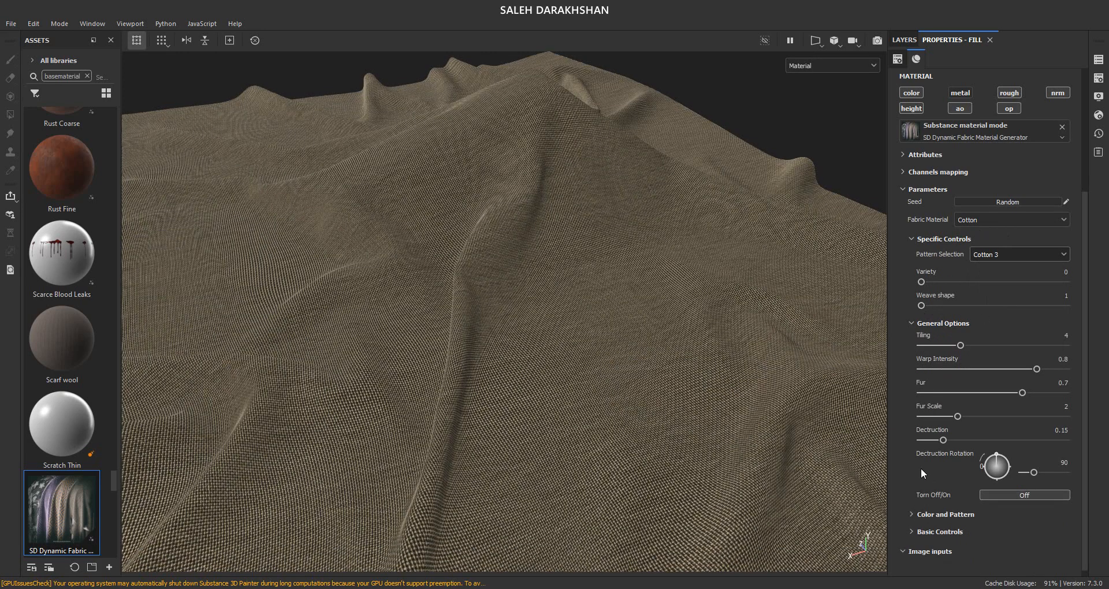
Set the Cotton 3 weave variety to 0.2.
double_click(1061, 271)
text(.2)
key(Return)
Apply the Windowpane color pattern with a tile of 25 and a size of 0.44.
click(912, 507)
scroll(934, 473, down, 2)
click(1006, 479)
click(1007, 491)
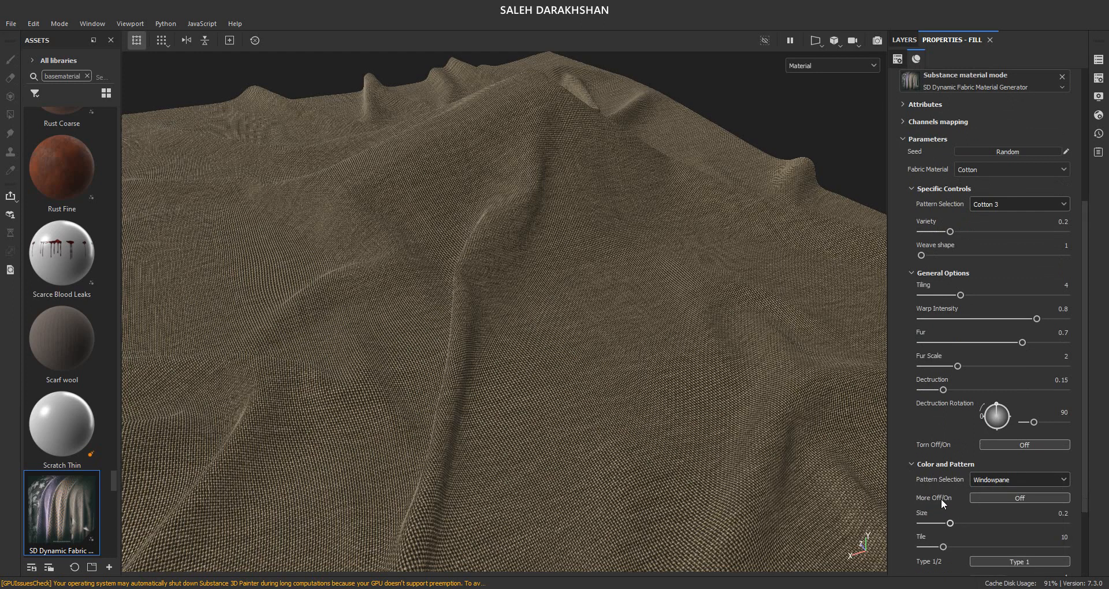
scroll(942, 498, down, 3)
drag(946, 446, 980, 444)
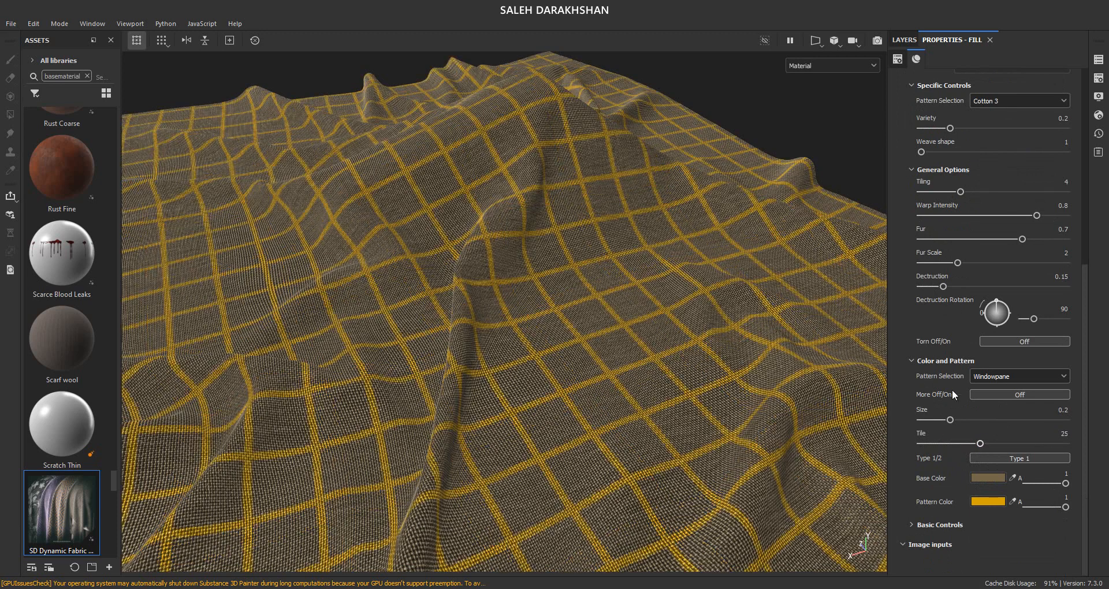
click(986, 420)
Switch the fabric's color pattern to Paisley 1.
click(1004, 376)
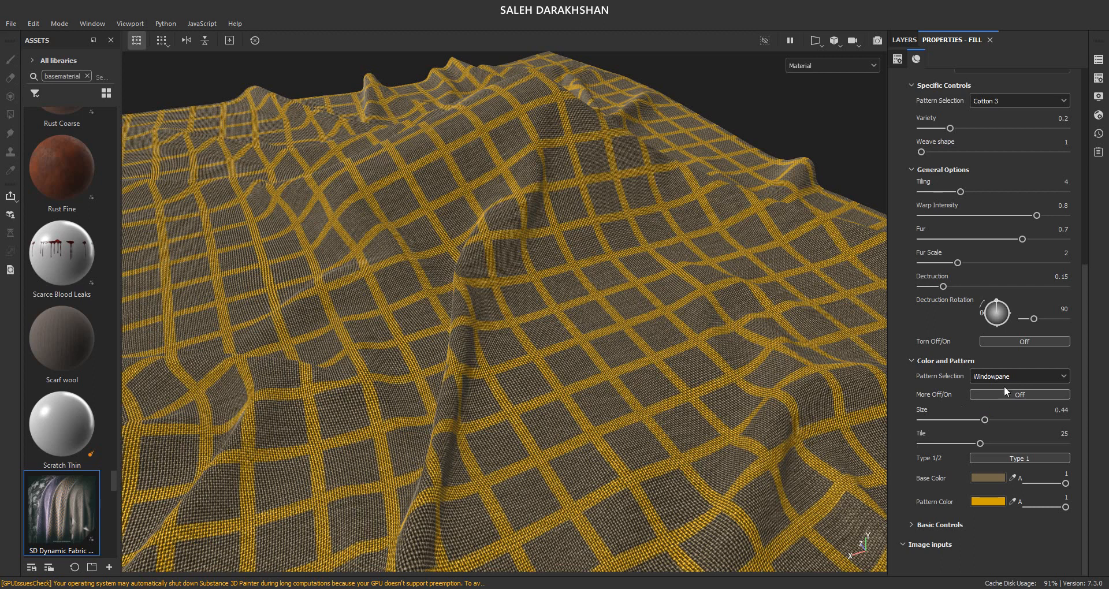
scroll(1007, 464, up, 3)
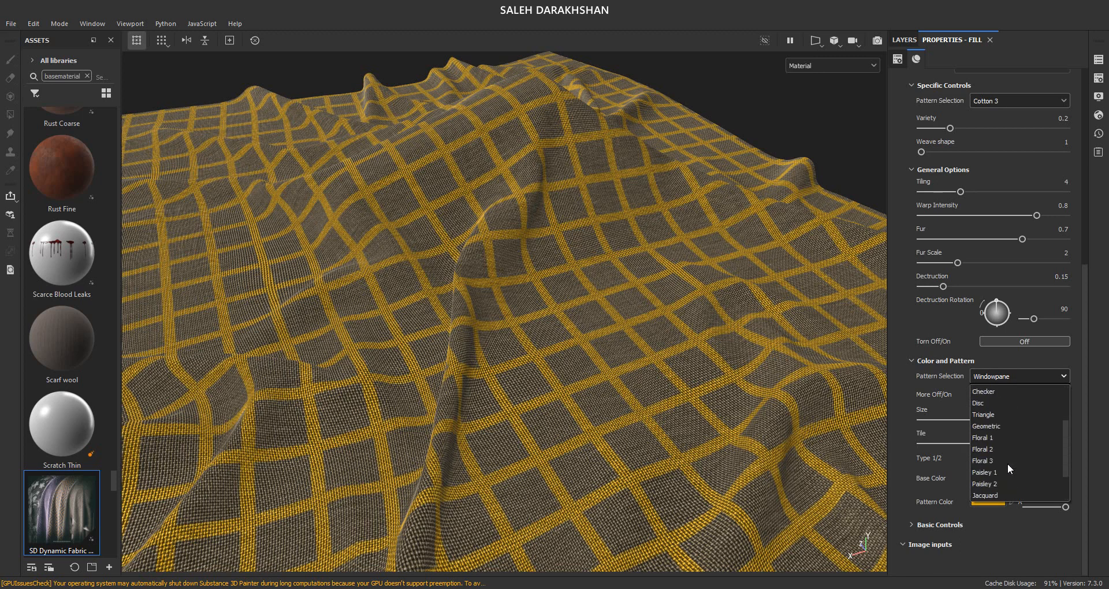
scroll(1008, 463, down, 3)
click(993, 426)
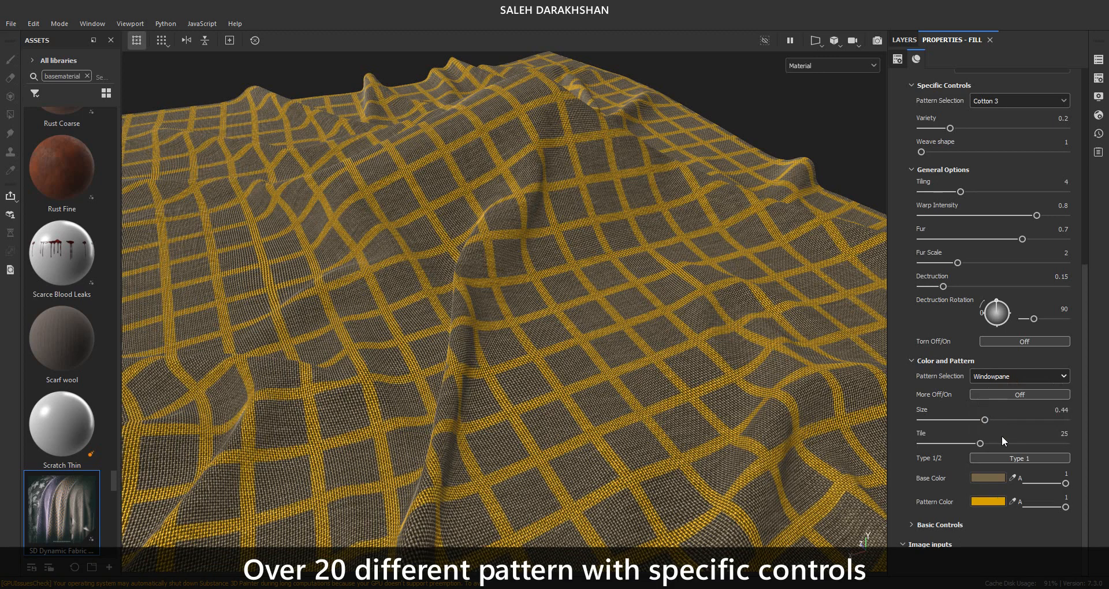
scroll(941, 396, up, 2)
drag(921, 461, 945, 462)
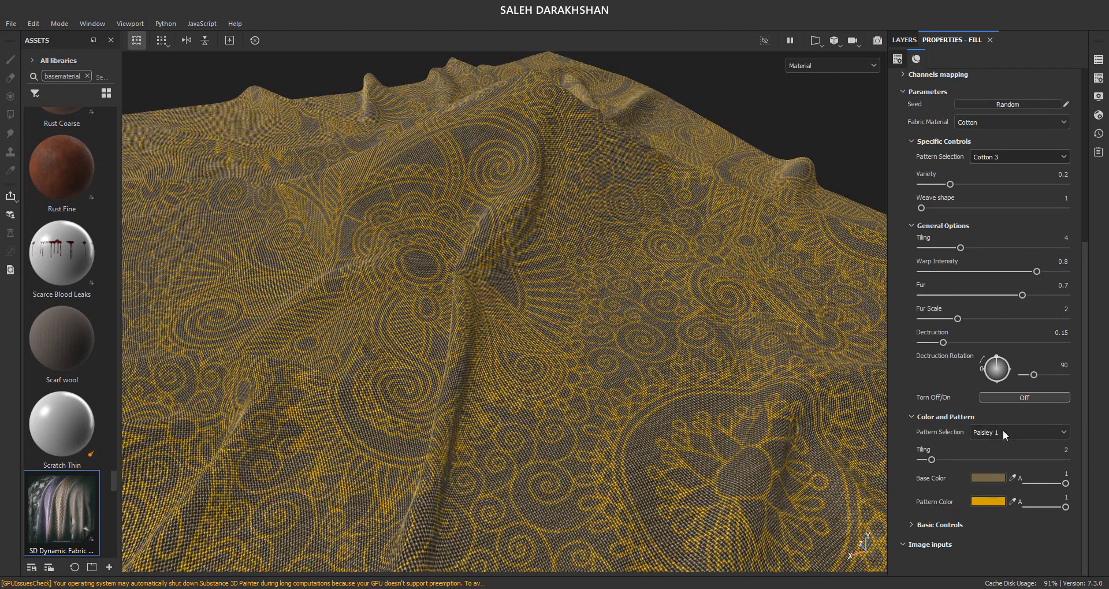
Switch the color pattern to Paisley 2 and increase its tiling for much smaller motifs.
click(1000, 434)
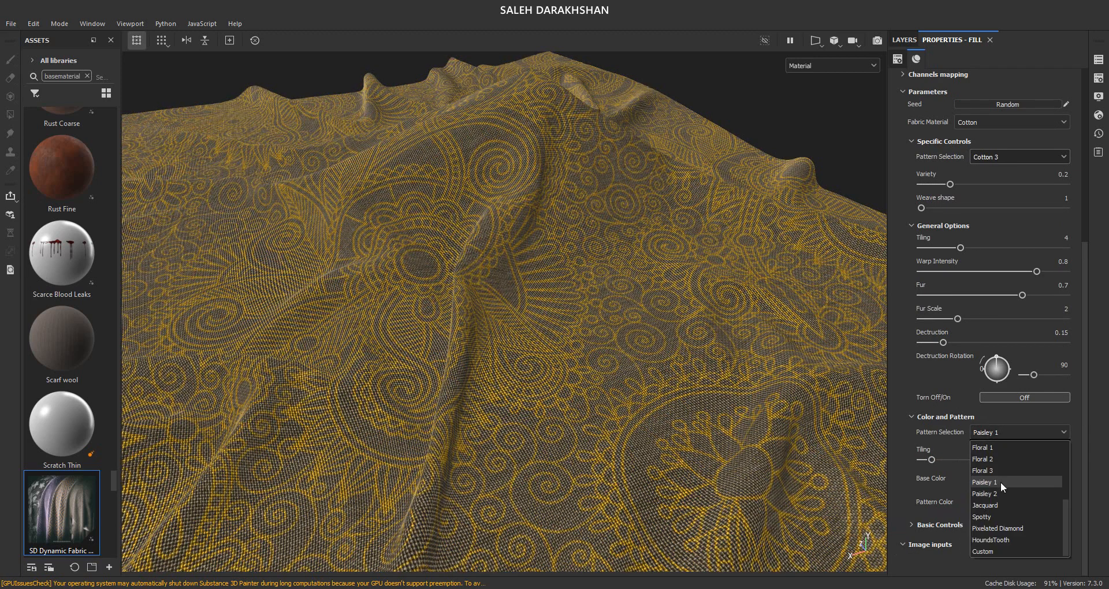
click(991, 493)
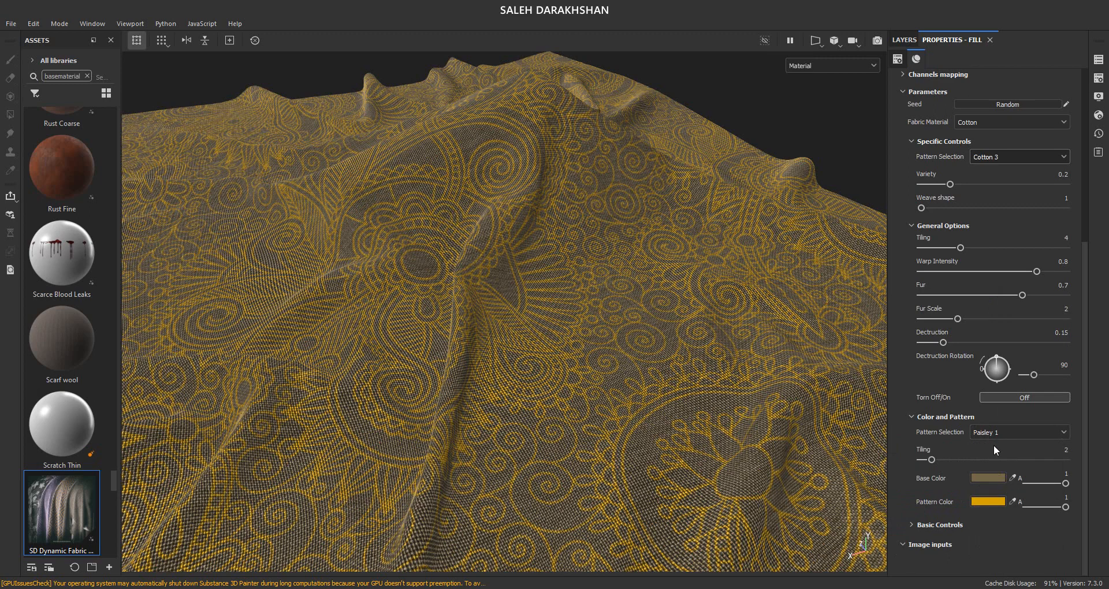
drag(929, 460, 969, 460)
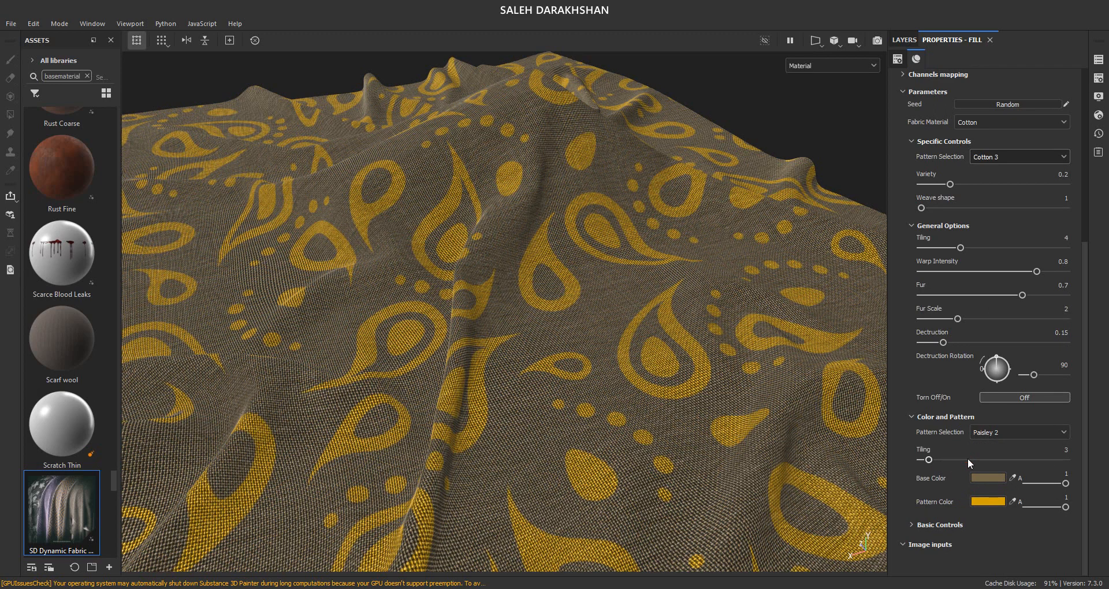
Change the color pattern to Geometric with a tiling of 5.
click(1004, 433)
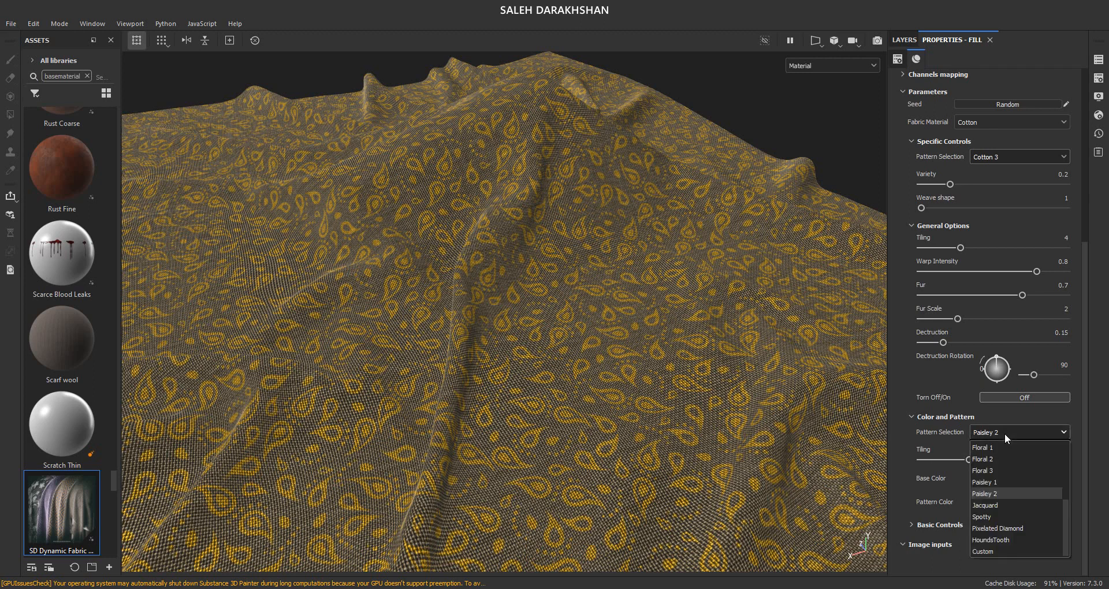
click(992, 471)
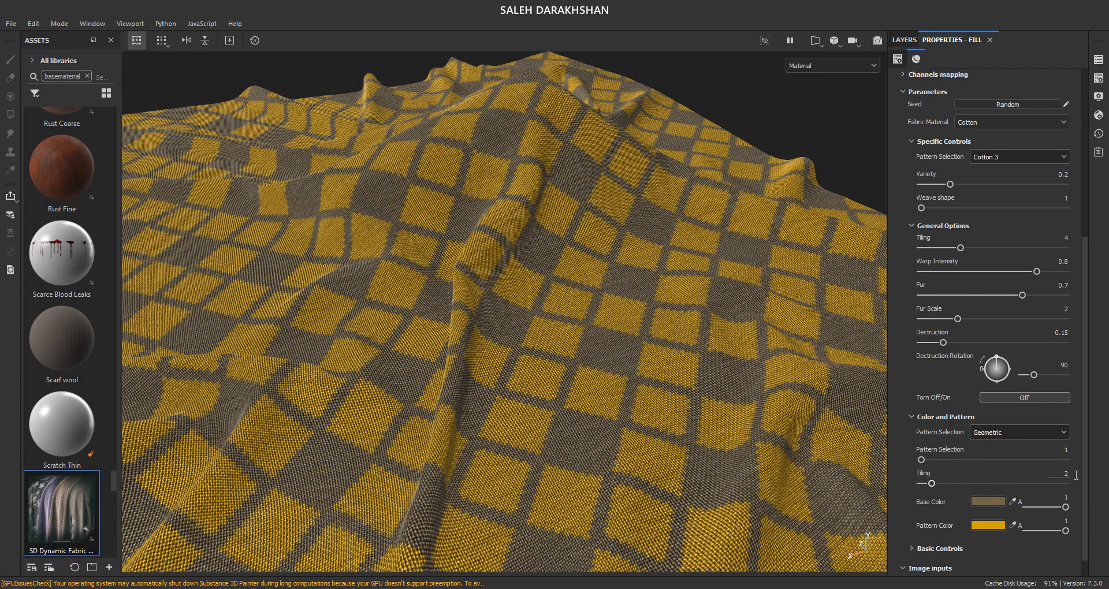
key(Return)
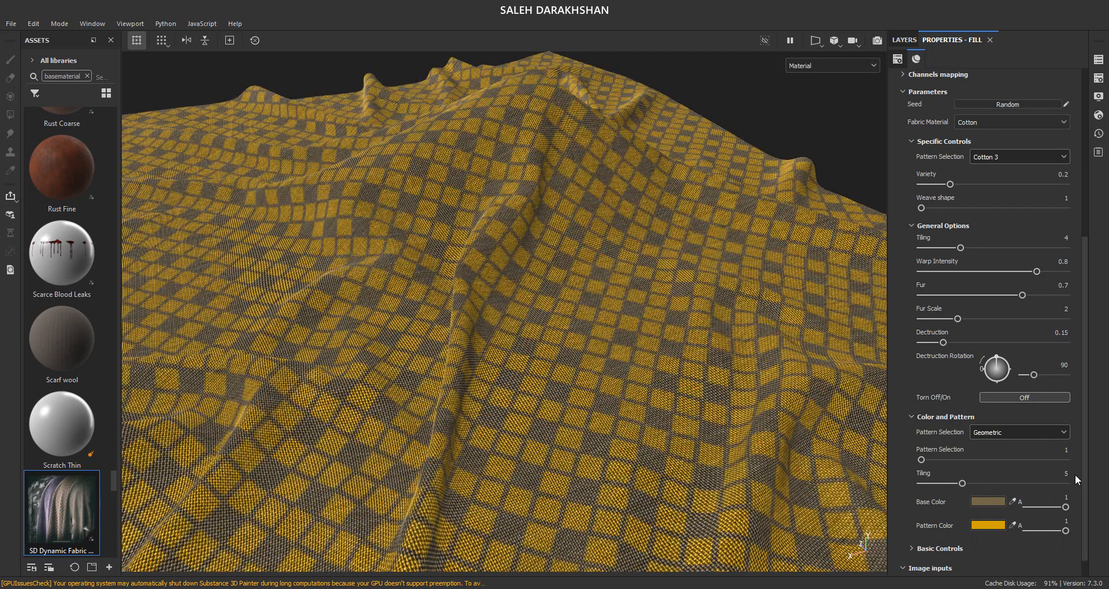
Recolor the geometric pattern, trying blue 007C97 before choosing a bright orange.
click(997, 526)
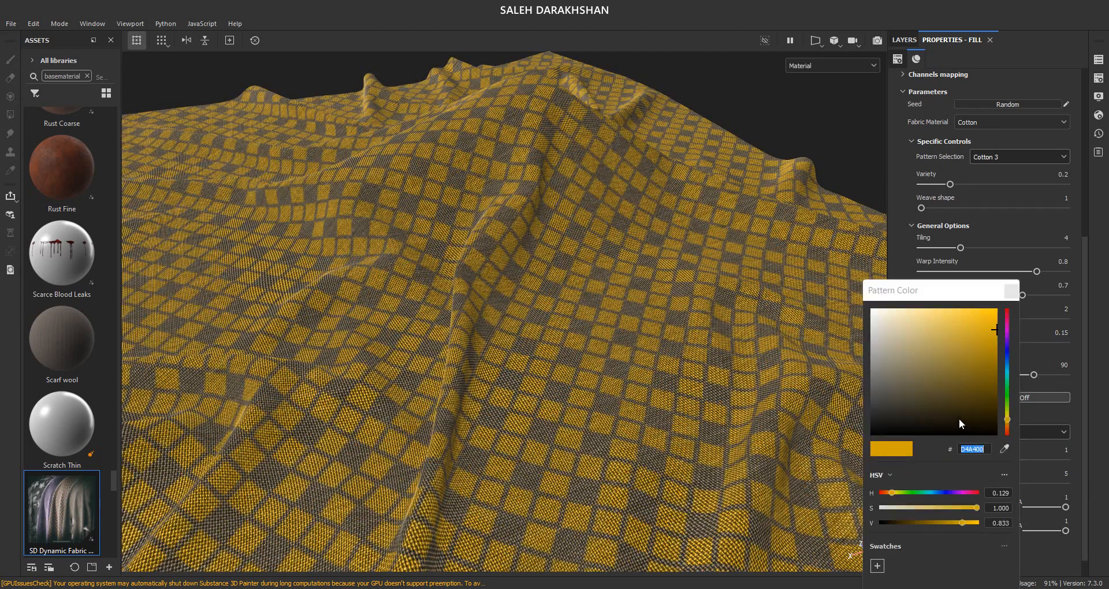
click(1008, 396)
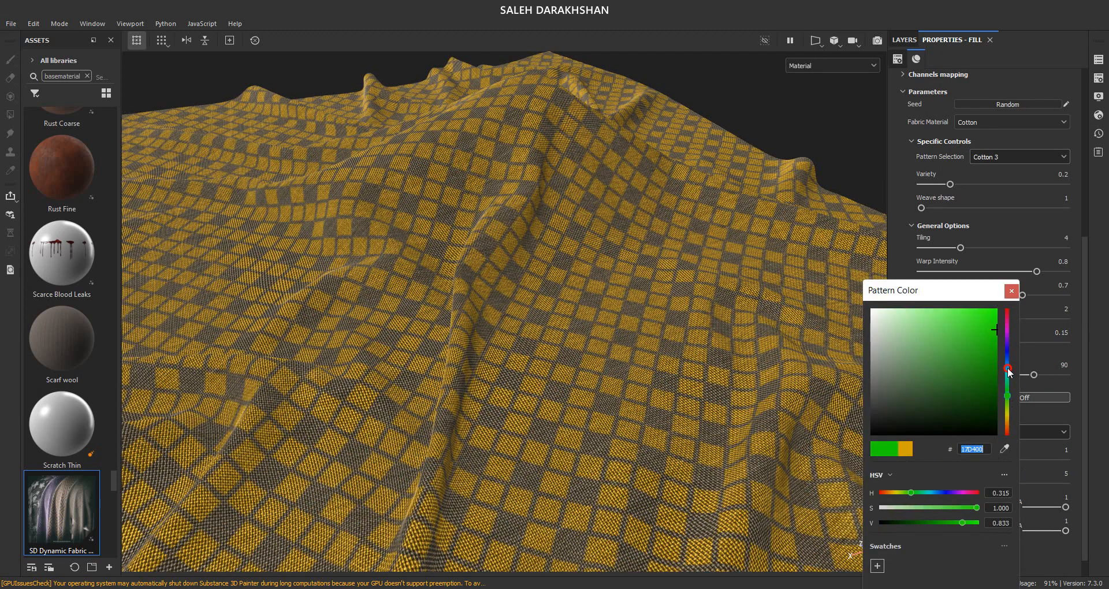
click(1008, 368)
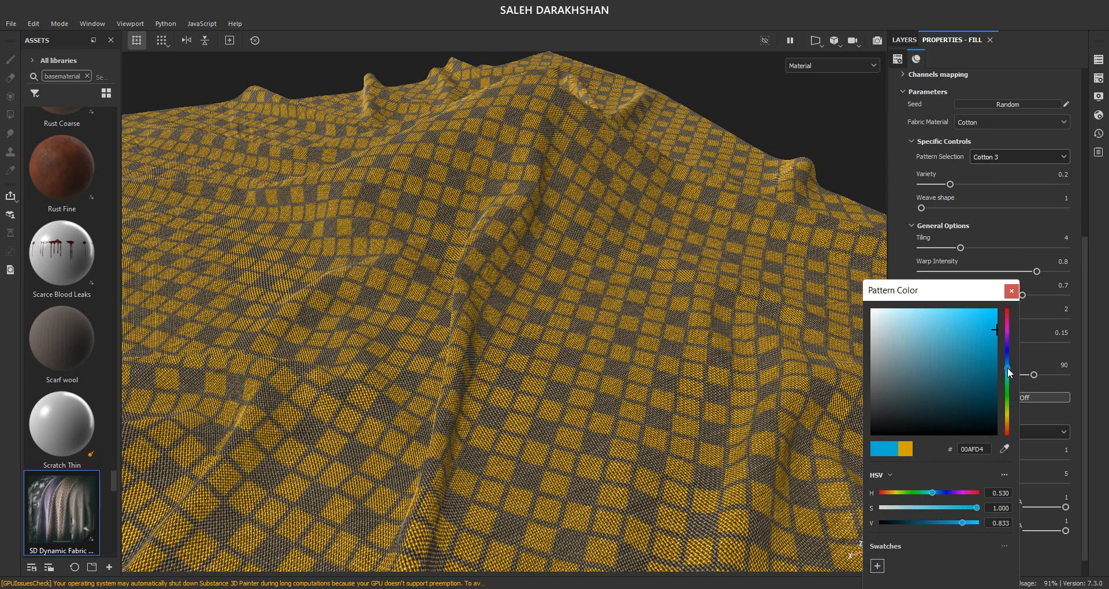
click(938, 523)
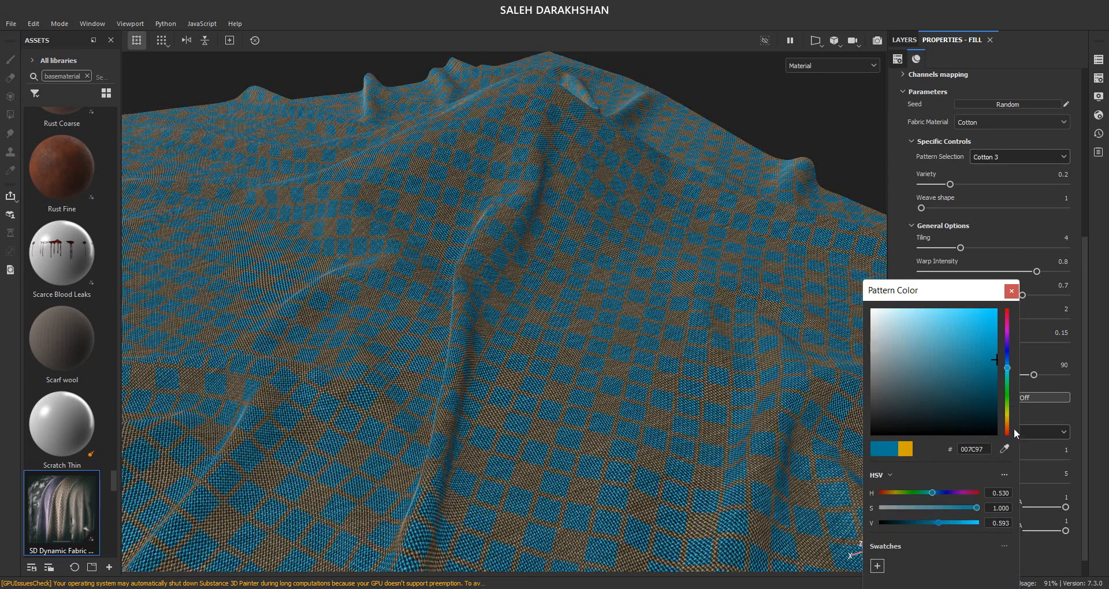
click(1008, 427)
click(1008, 431)
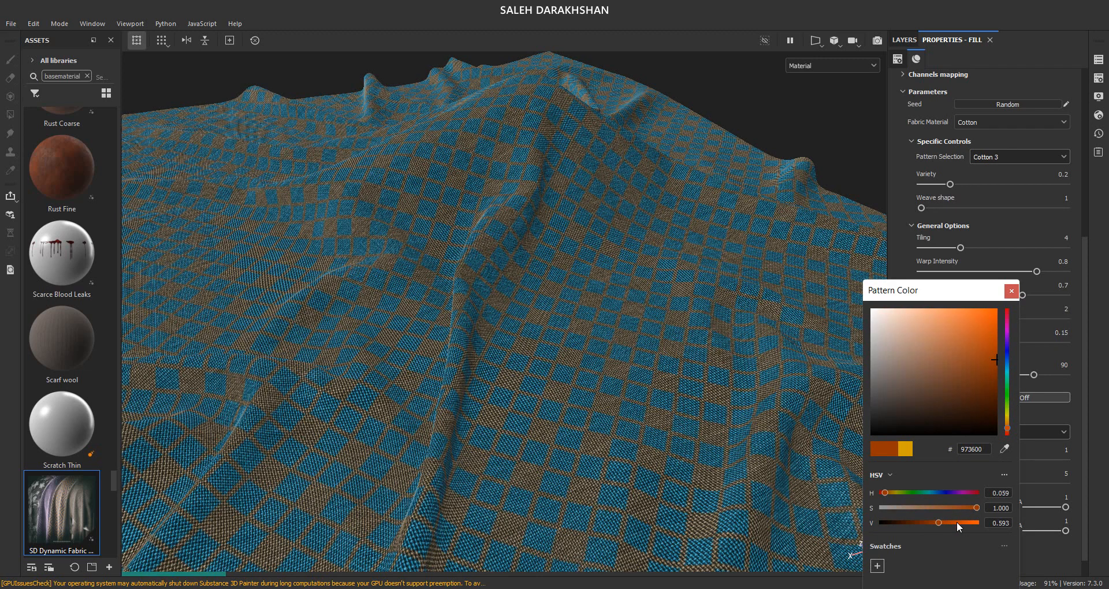
click(1012, 291)
Switch the geometric pattern to variant 2 and change its pattern color to green.
click(928, 458)
drag(927, 459, 959, 463)
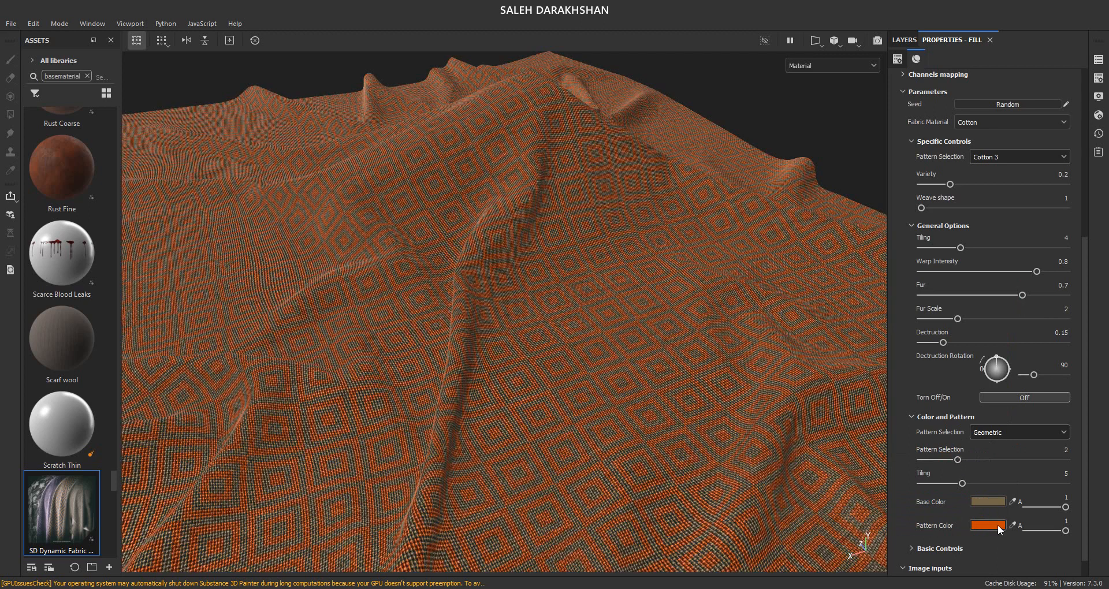
click(999, 526)
click(975, 396)
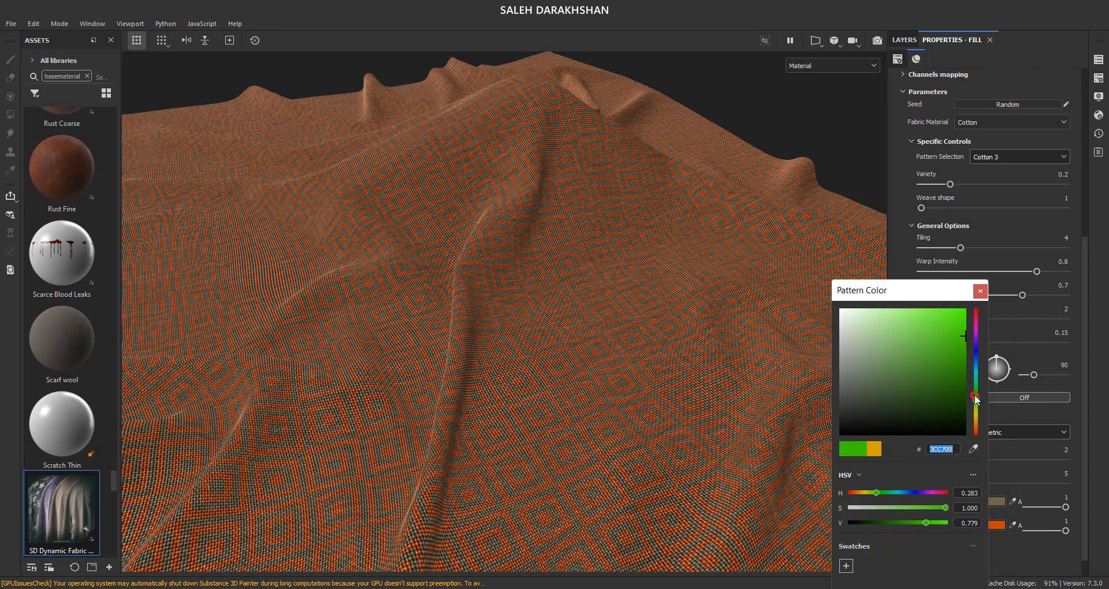
drag(976, 399, 975, 394)
click(980, 290)
Change the geometric fabric's base color to dark blue 323F74.
click(984, 502)
click(969, 355)
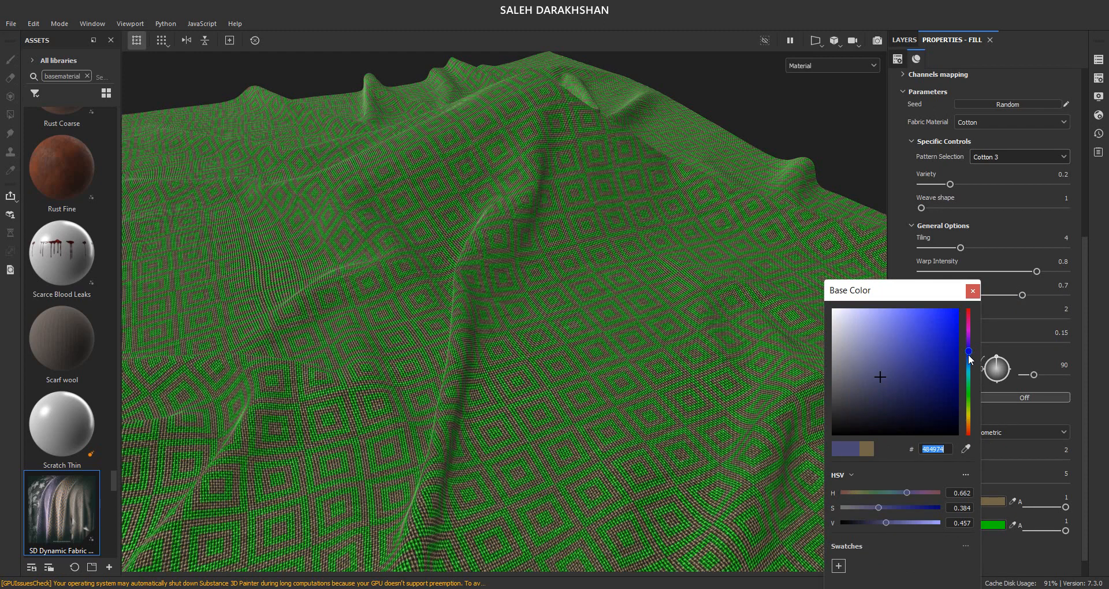
click(897, 508)
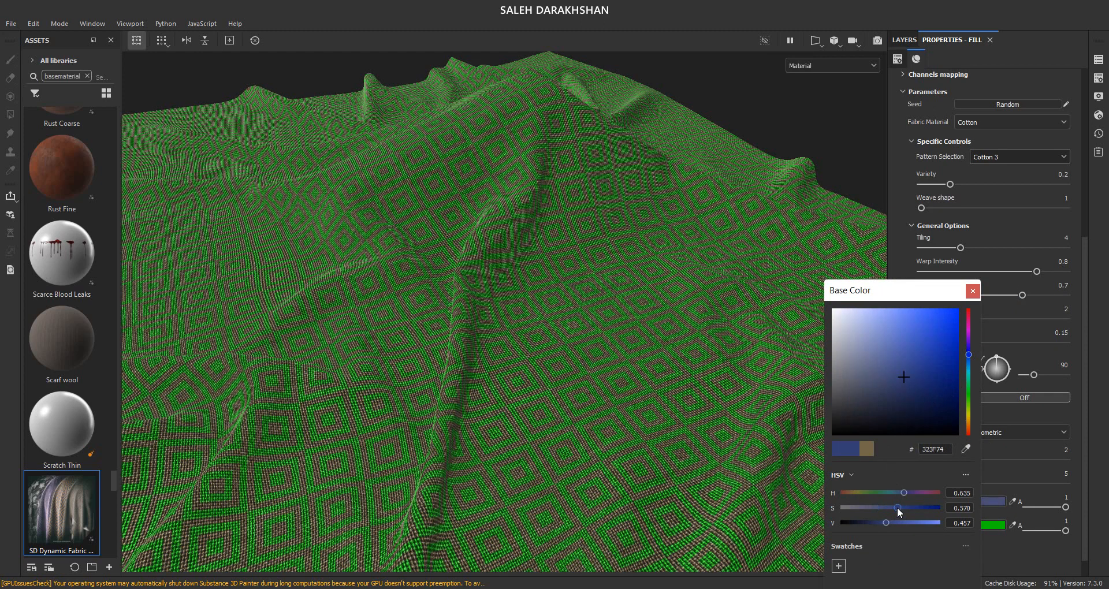
Try other geometric pattern variants, ending with variant 5.
click(996, 460)
drag(959, 460, 1063, 460)
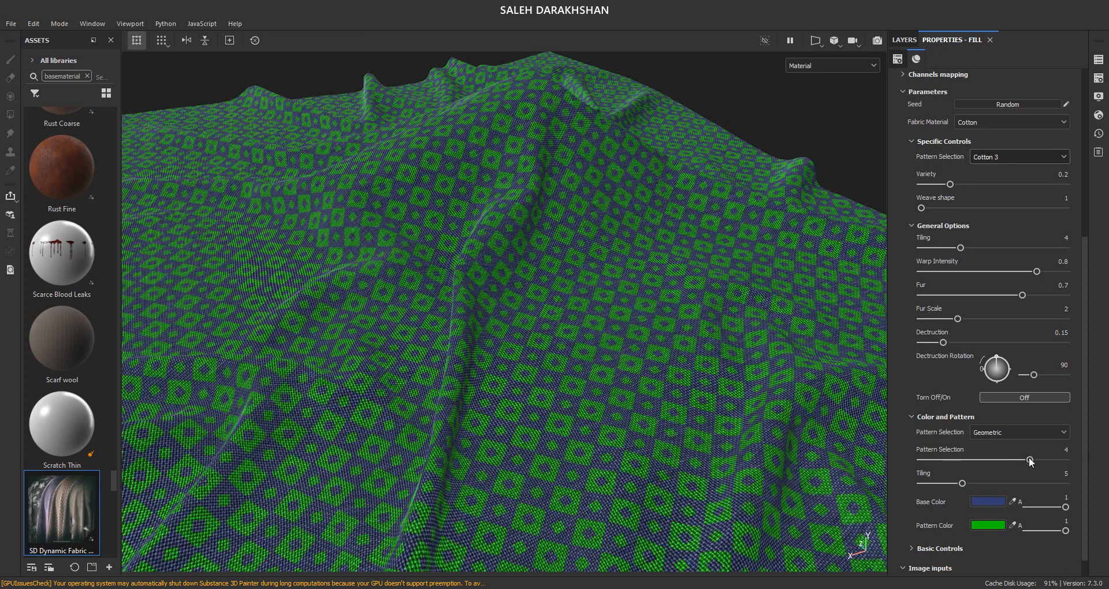
click(1072, 457)
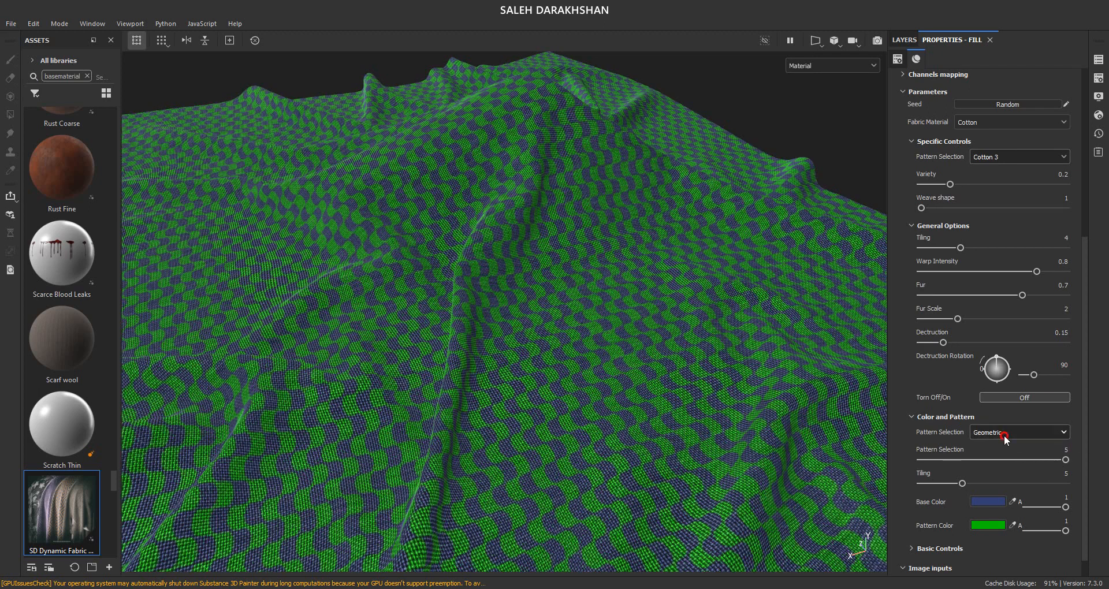
Switch the color pattern to Custom using the Atom texture, with a tiling of 13 and a rotation of 63.
click(1004, 435)
scroll(1007, 519, down, 1)
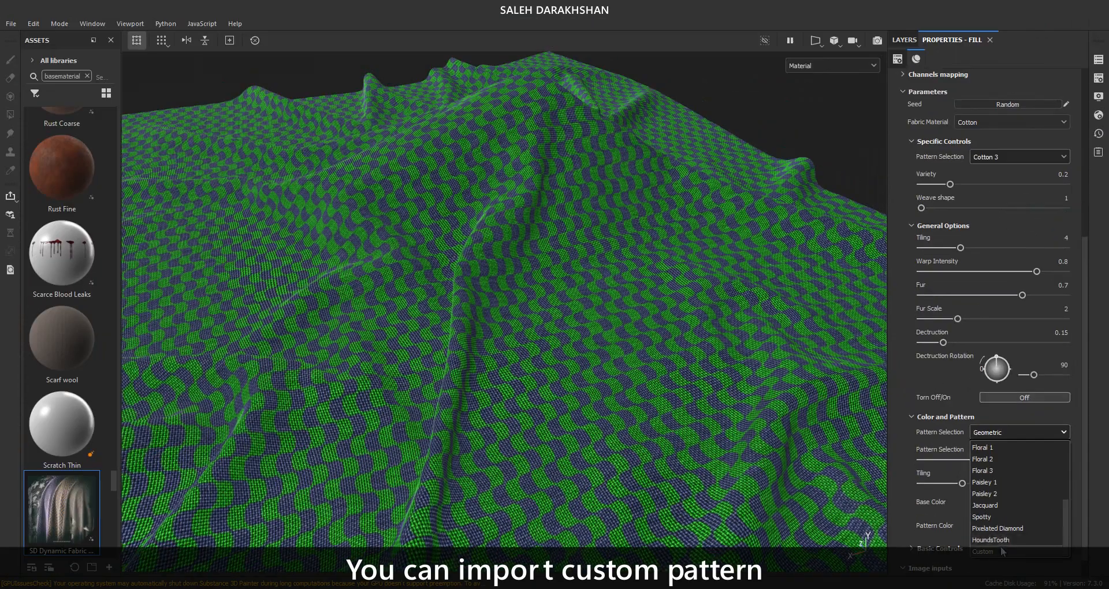
click(986, 538)
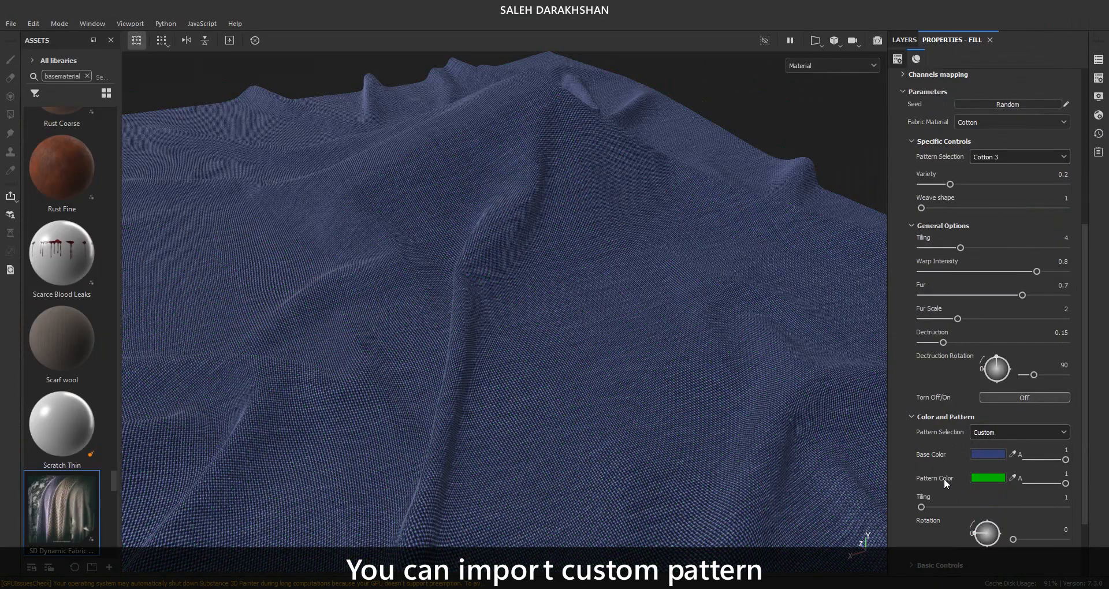
scroll(951, 471, down, 2)
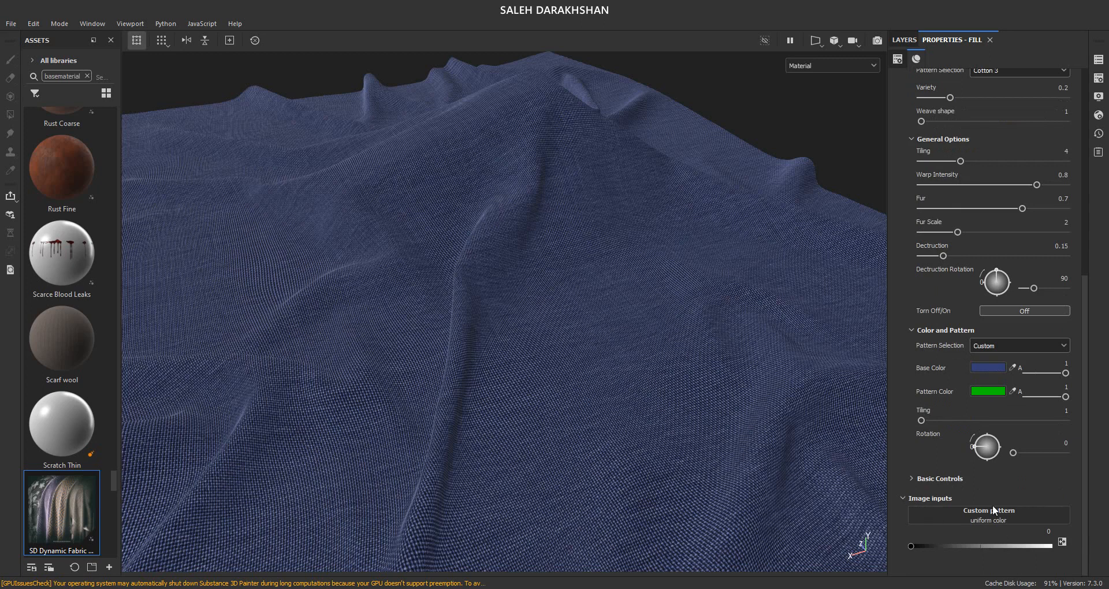
click(980, 515)
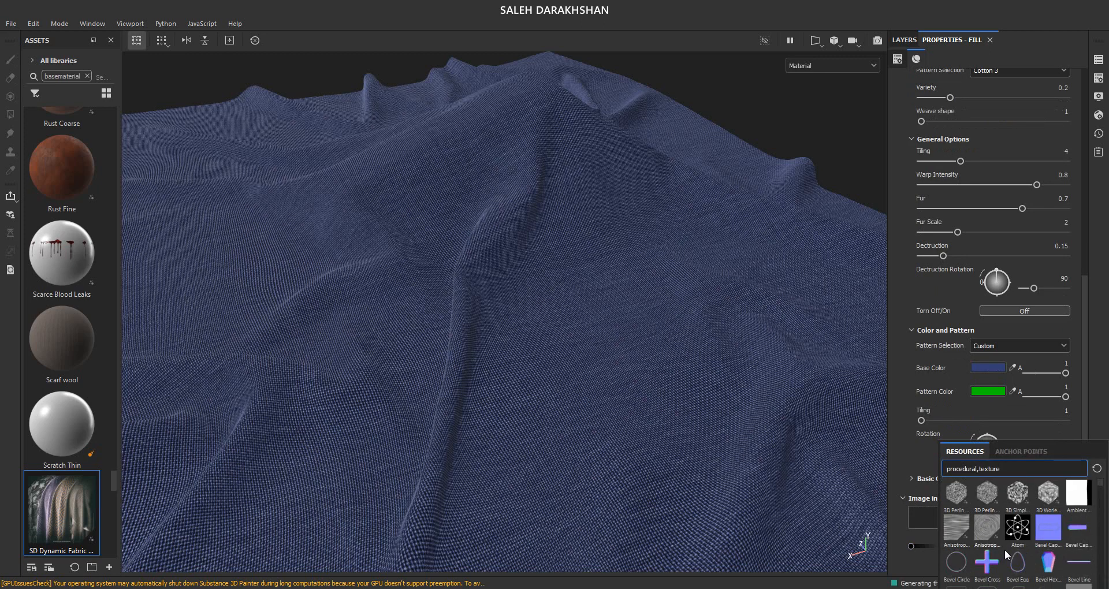
scroll(1004, 521, down, 5)
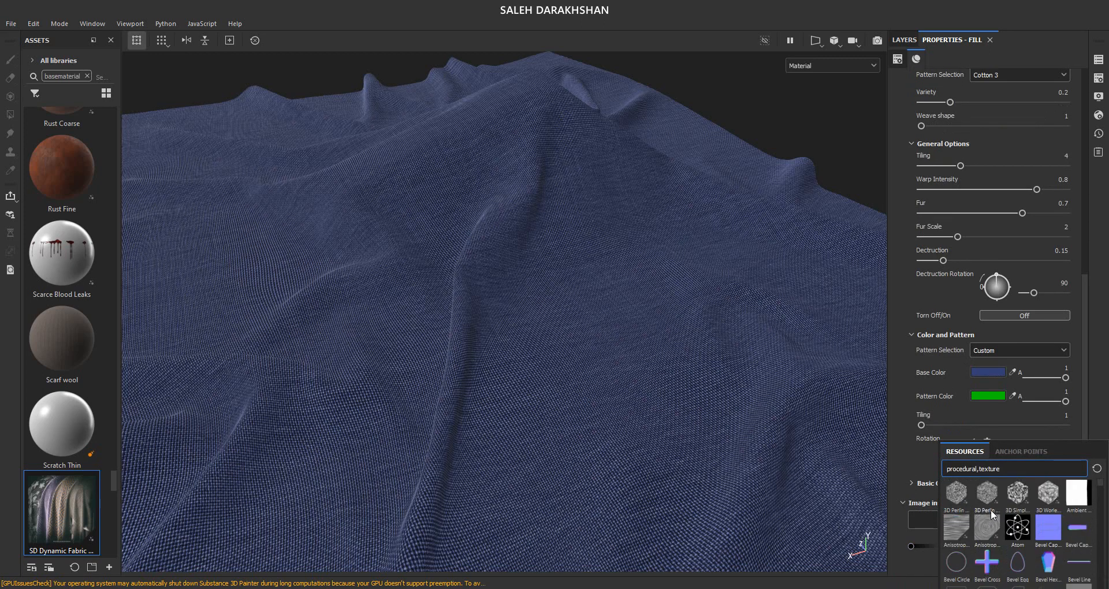
click(965, 478)
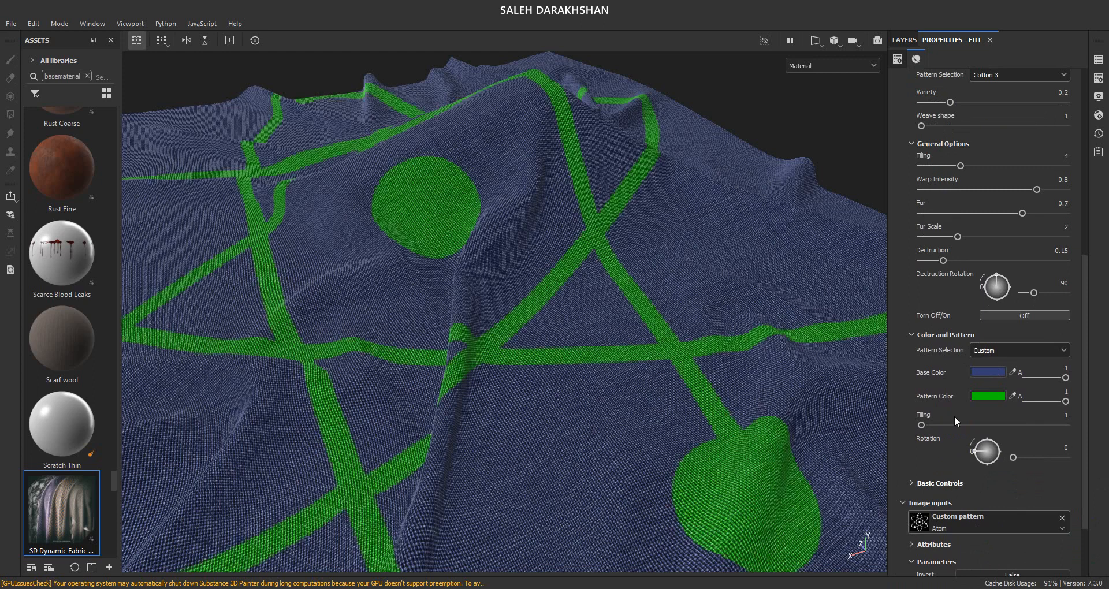
drag(924, 423, 979, 437)
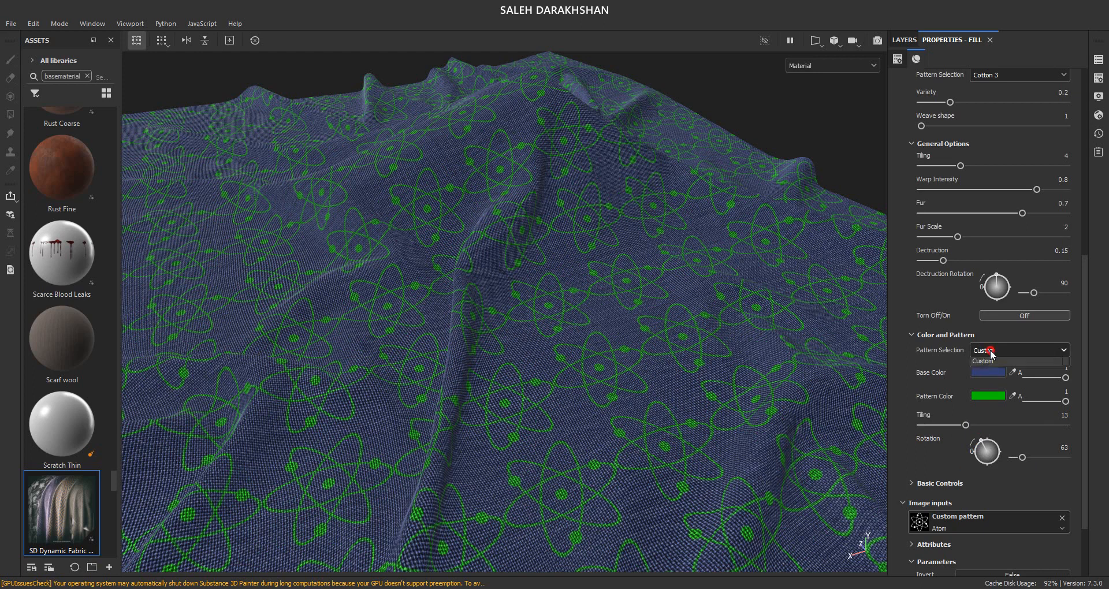
Switch the color pattern to Stripes and turn on its More option for edge lines.
click(989, 350)
scroll(1006, 427, up, 3)
click(999, 377)
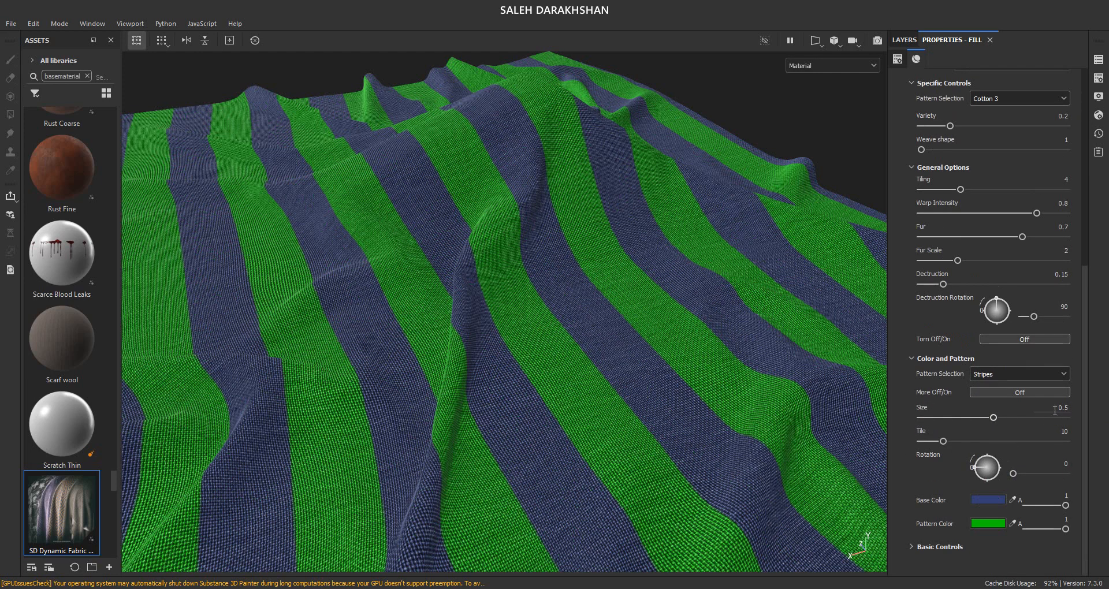
click(934, 395)
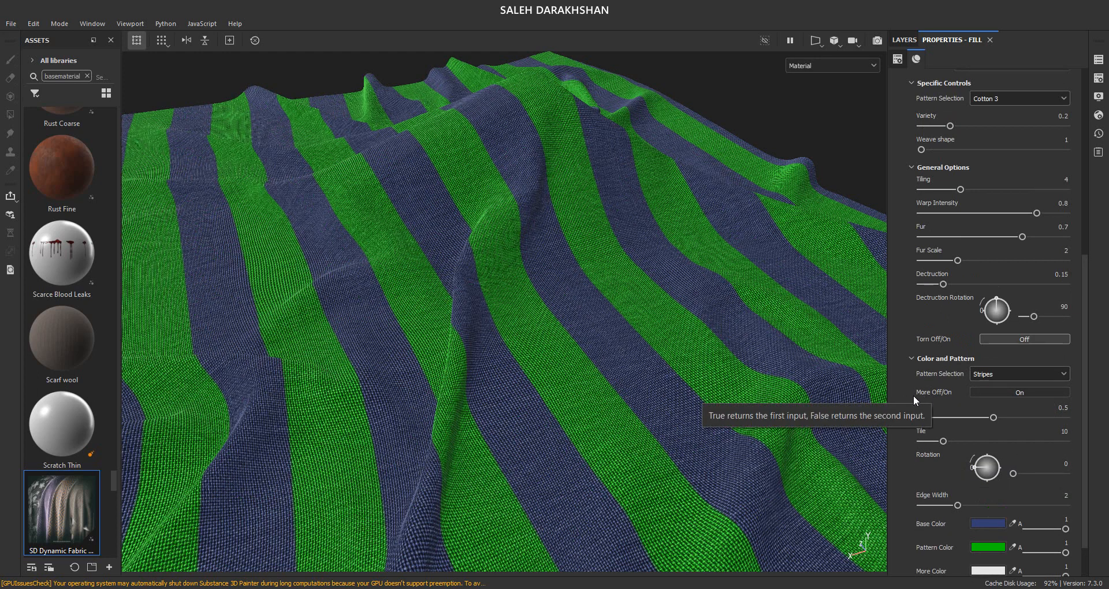
scroll(906, 397, down, 1)
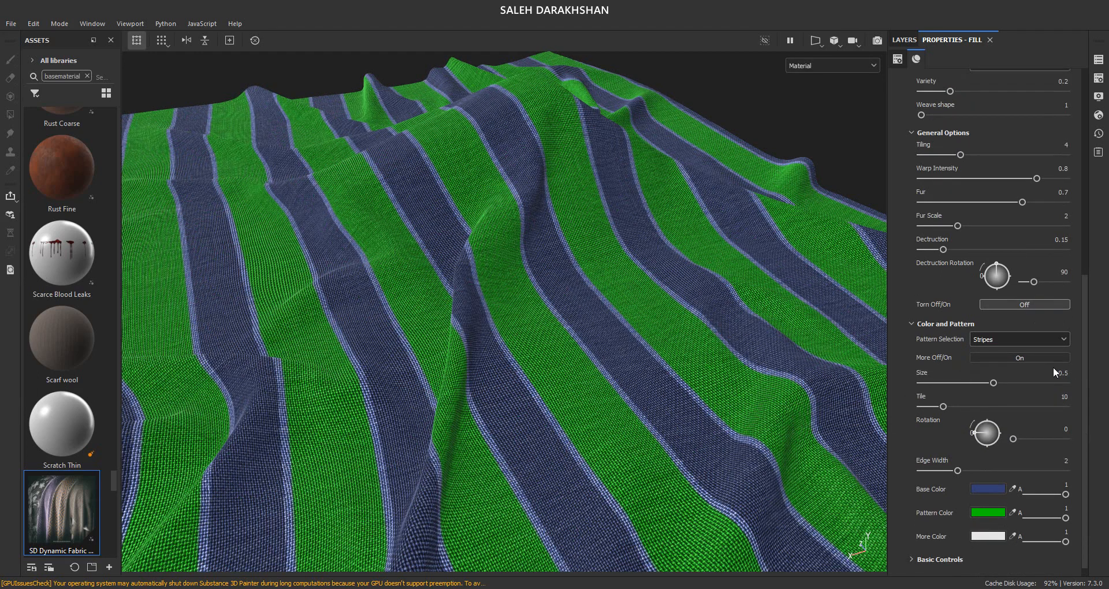
Set the stripes' size to 0.22, tile to 32 and edge width to 3.
click(1056, 372)
text(22)
click(1062, 396)
text(32)
key(Return)
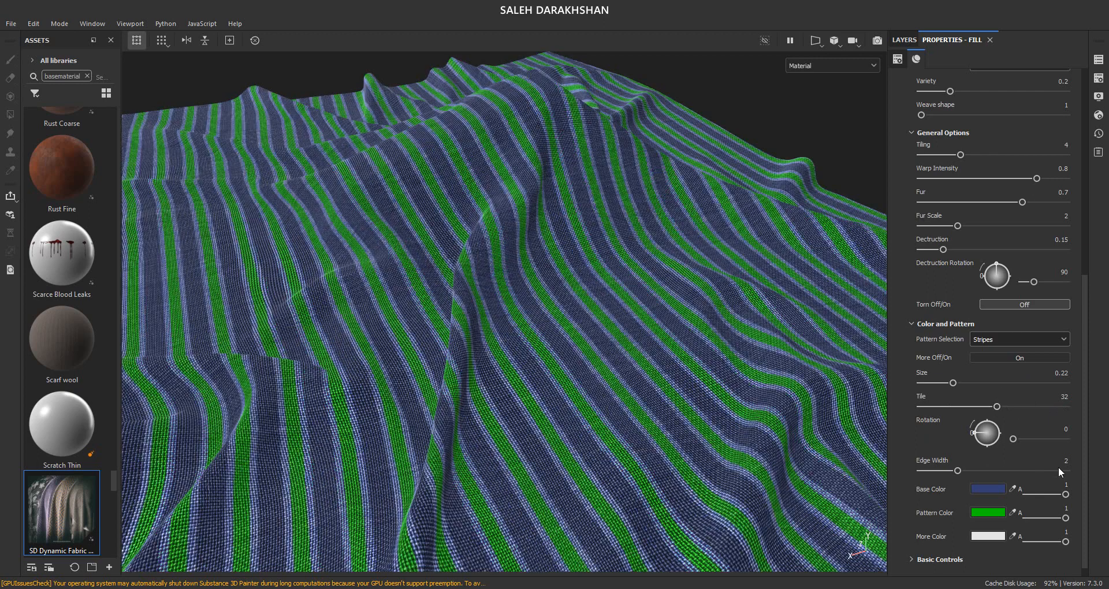
click(1061, 460)
text(3)
key(Return)
Change the stripes' pattern color to bright red.
click(987, 512)
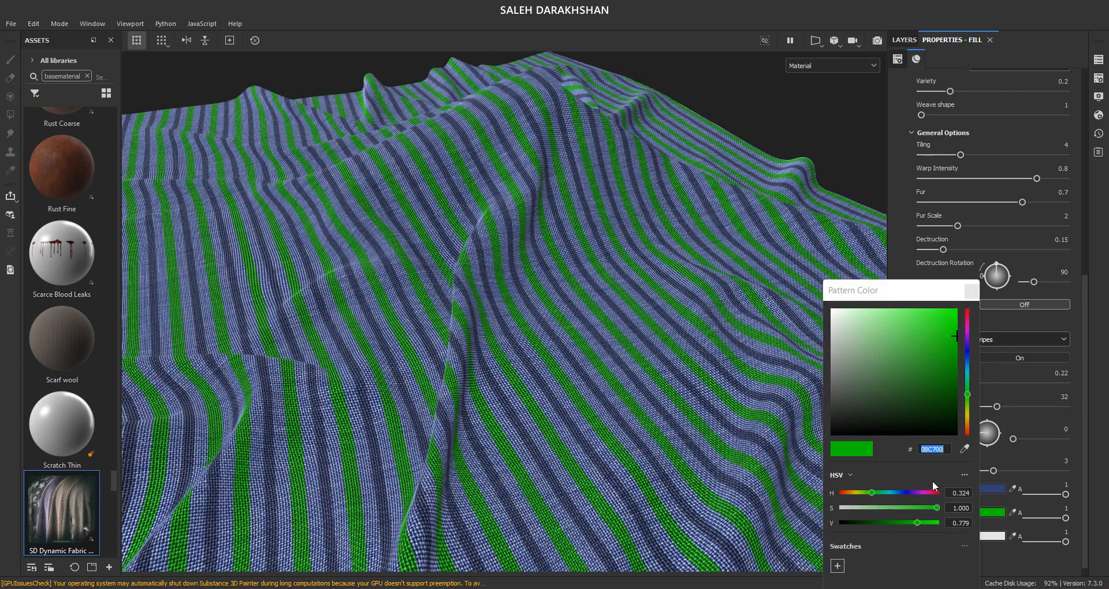
drag(861, 493, 844, 494)
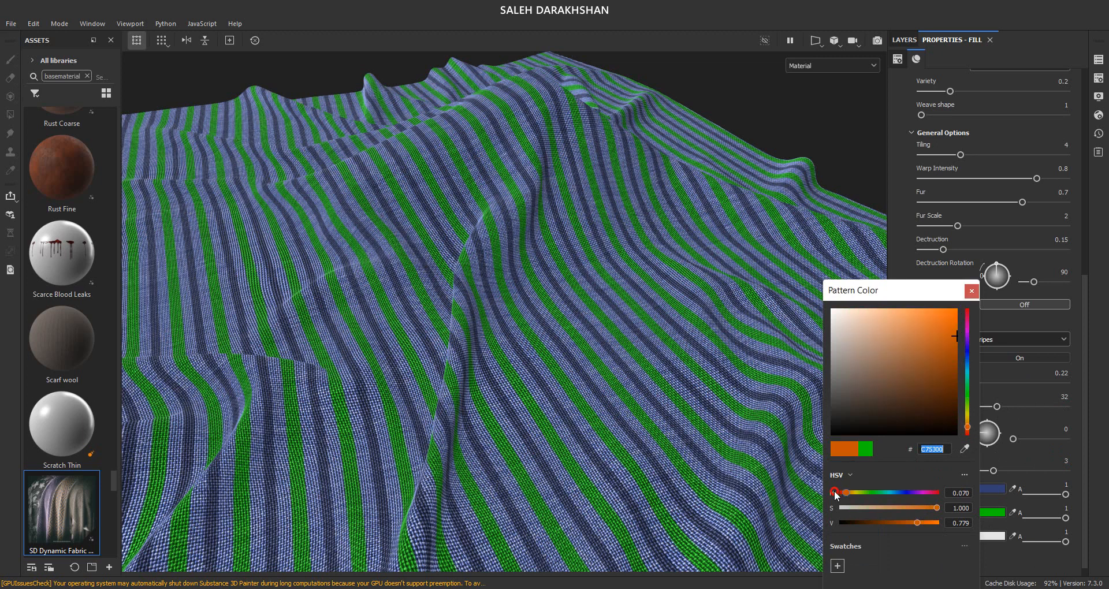
click(968, 312)
click(971, 291)
Change the stripes' More color to a slightly softer red.
click(995, 537)
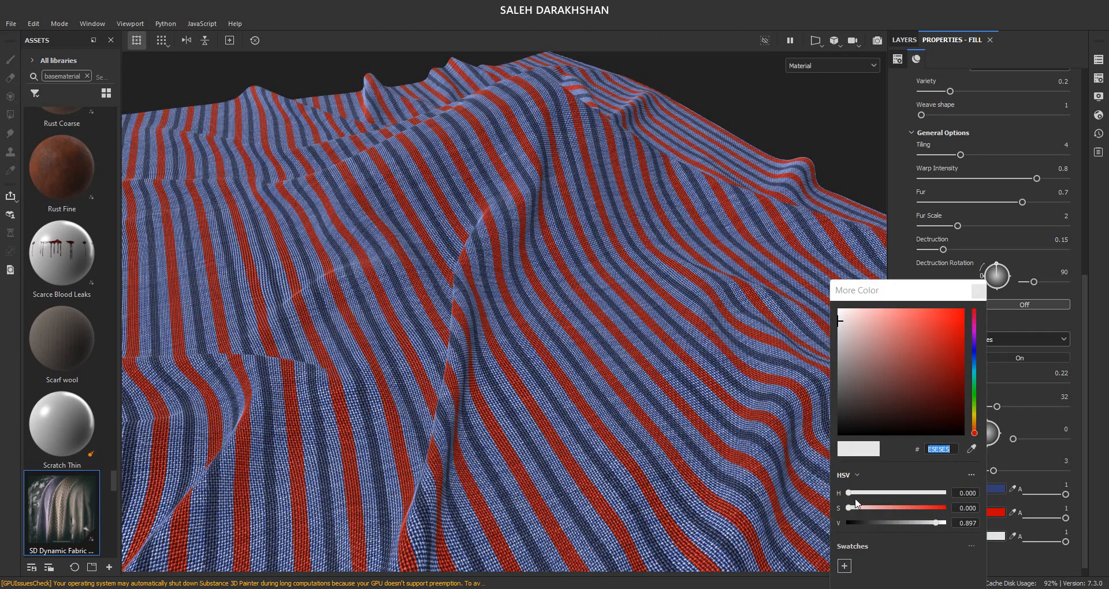
click(941, 337)
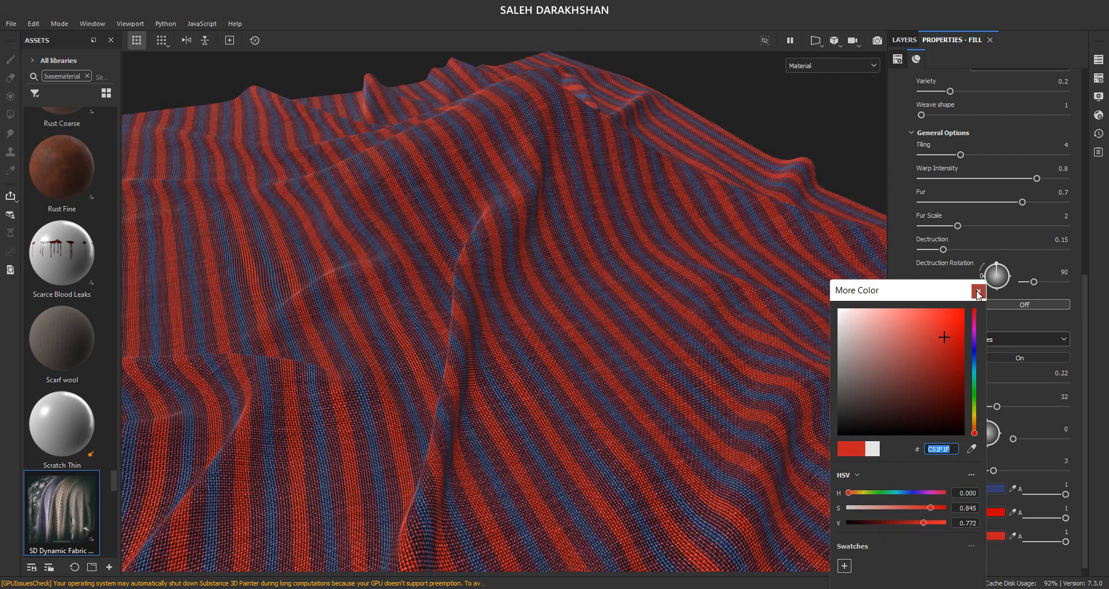
click(978, 290)
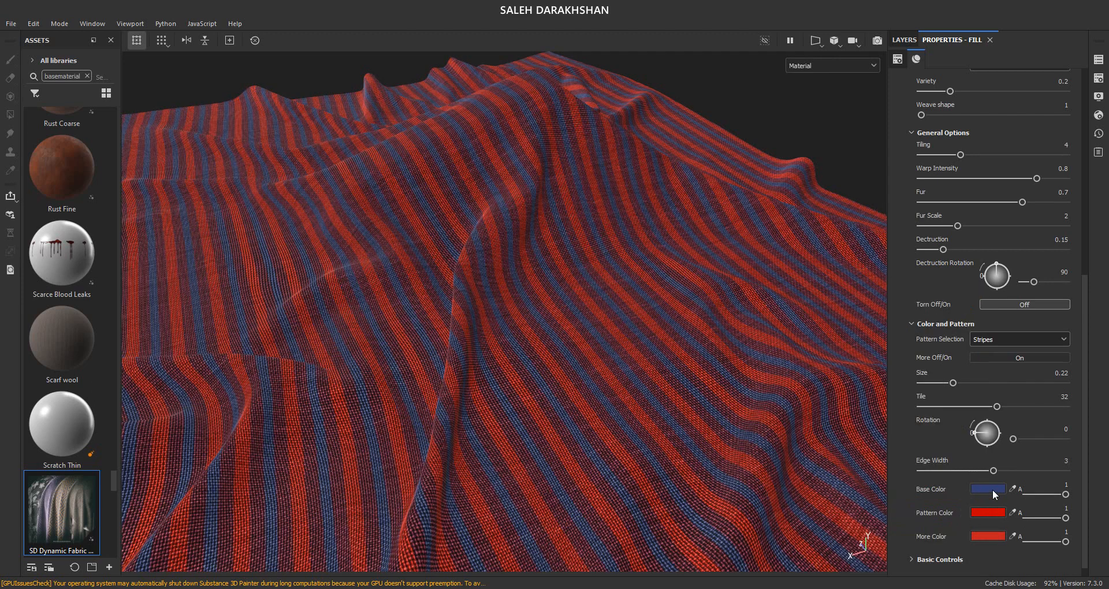
Change the stripes' base color to green 11CD3F and set its alpha to 0.4.
click(992, 489)
drag(1051, 389, 1052, 391)
click(1030, 333)
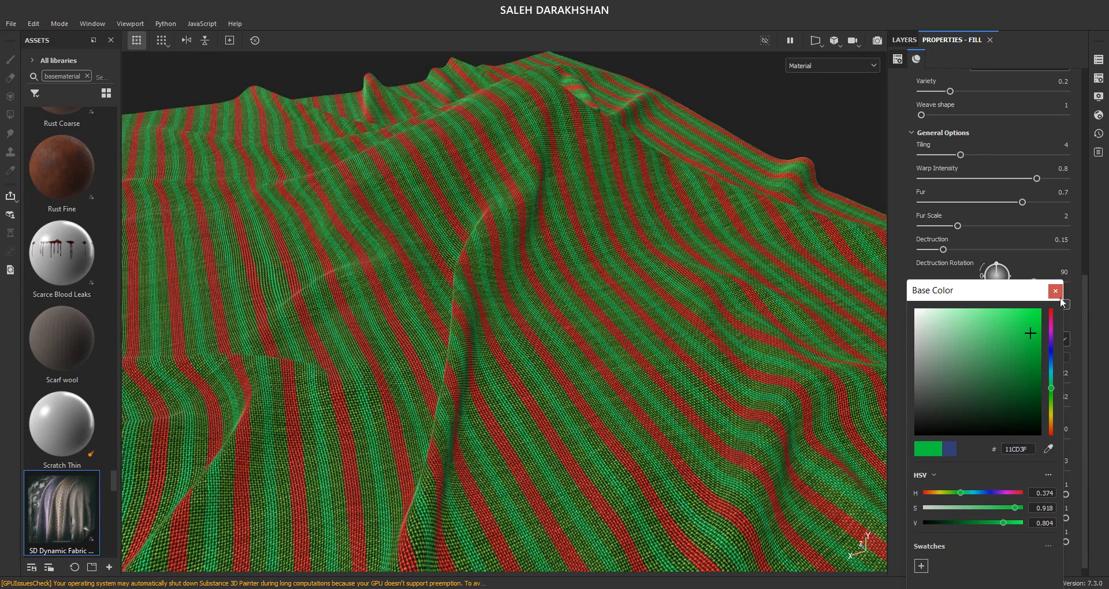
click(1057, 292)
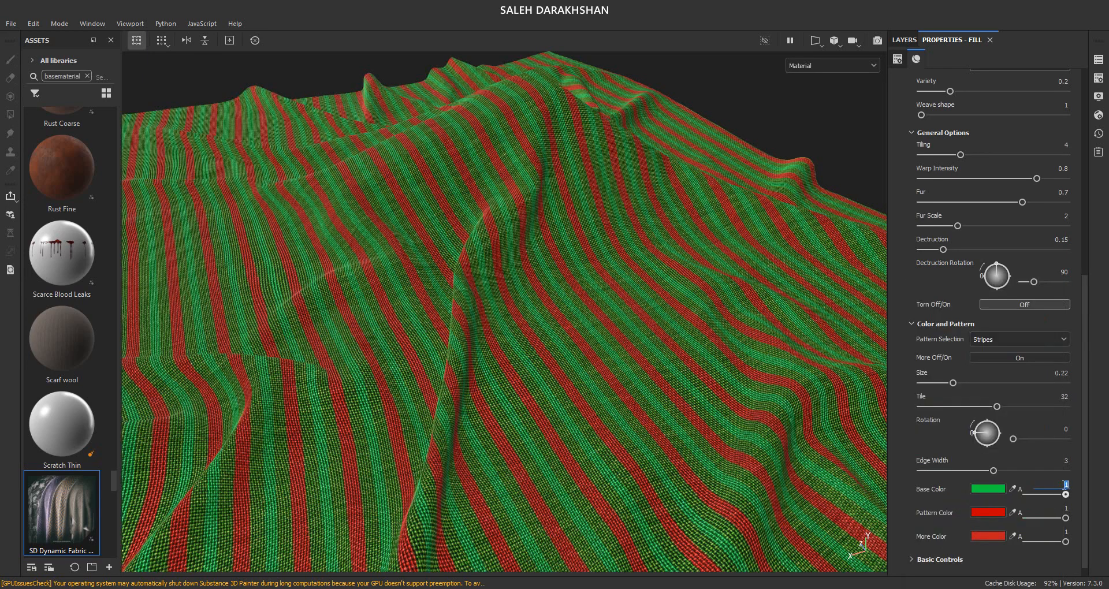
text(.4)
key(Return)
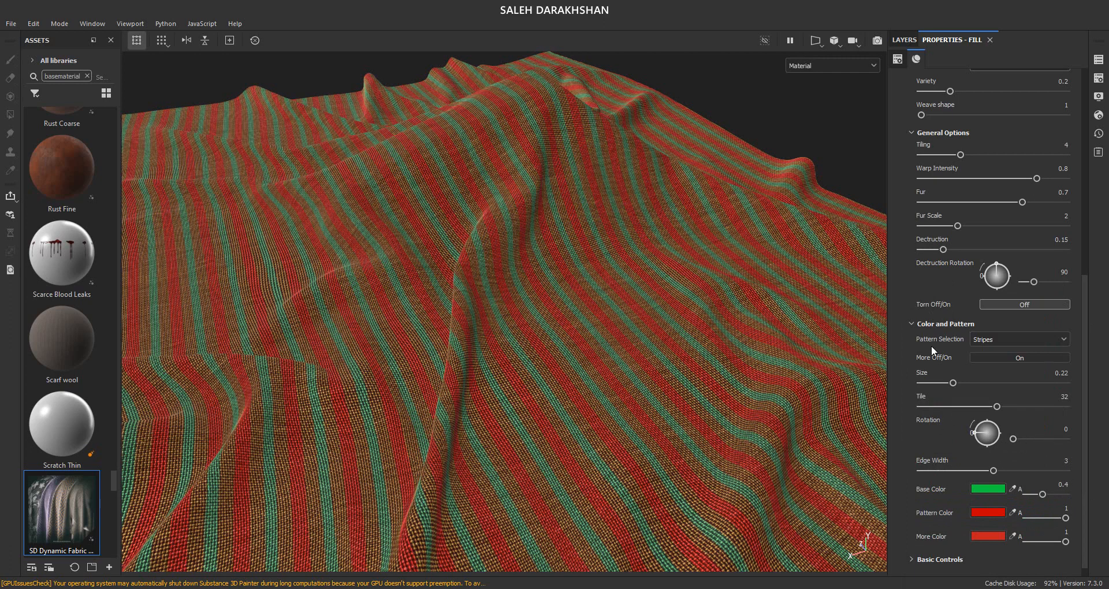
Set the fabric's general tiling to 7.
drag(1087, 374, 1086, 306)
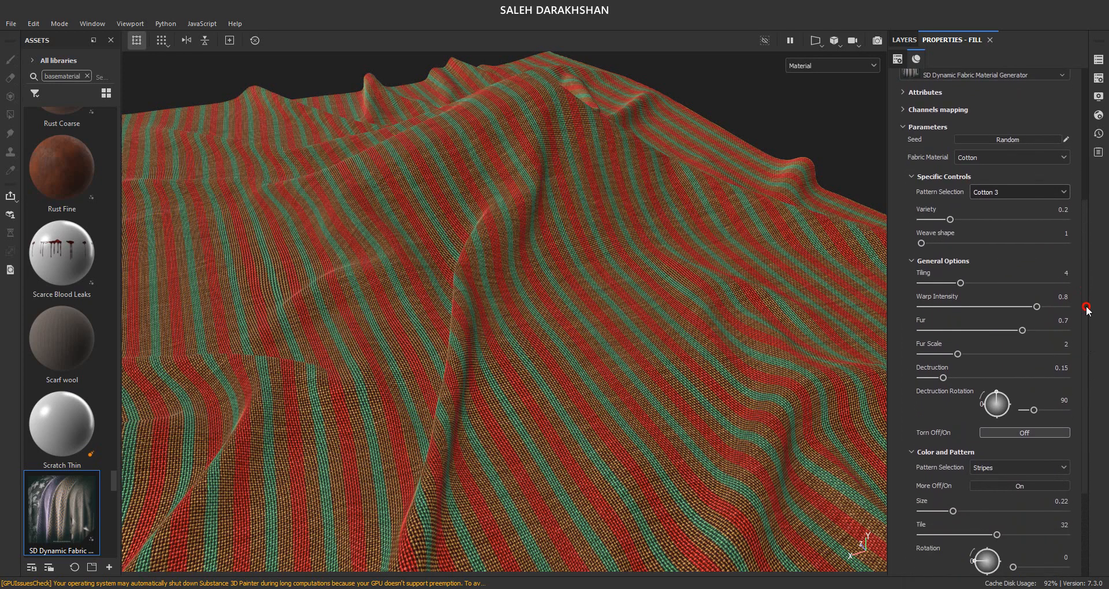
double_click(1064, 272)
text(7)
key(Return)
Examine the striped fabric's weave and folds up close and from different angles.
scroll(584, 424, up, 10)
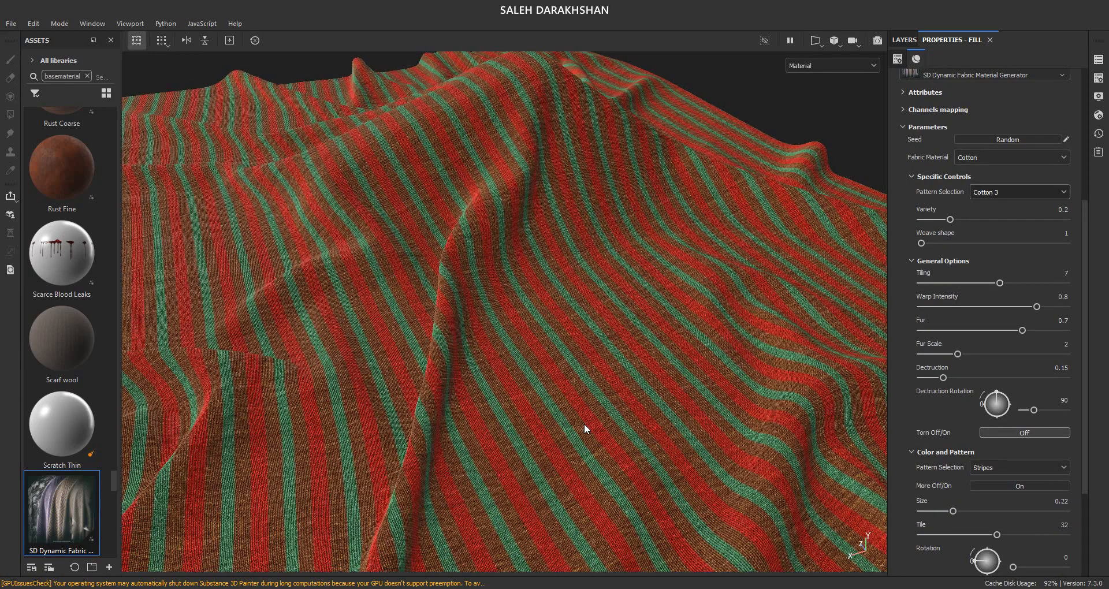
scroll(584, 424, down, 5)
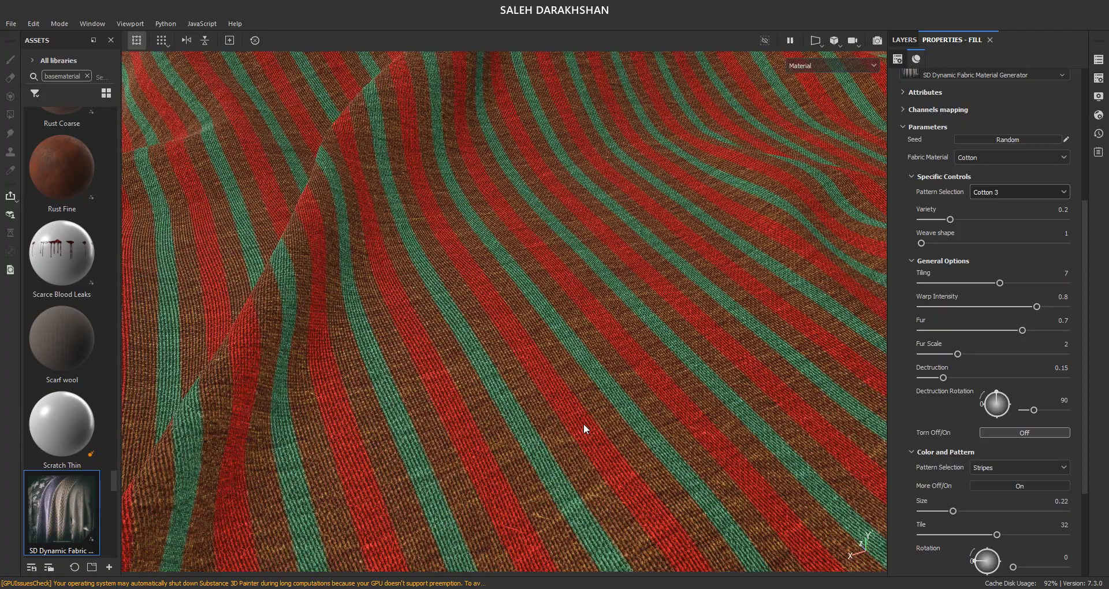
alt+drag(535, 411, 470, 314)
middle_drag(434, 426, 540, 369)
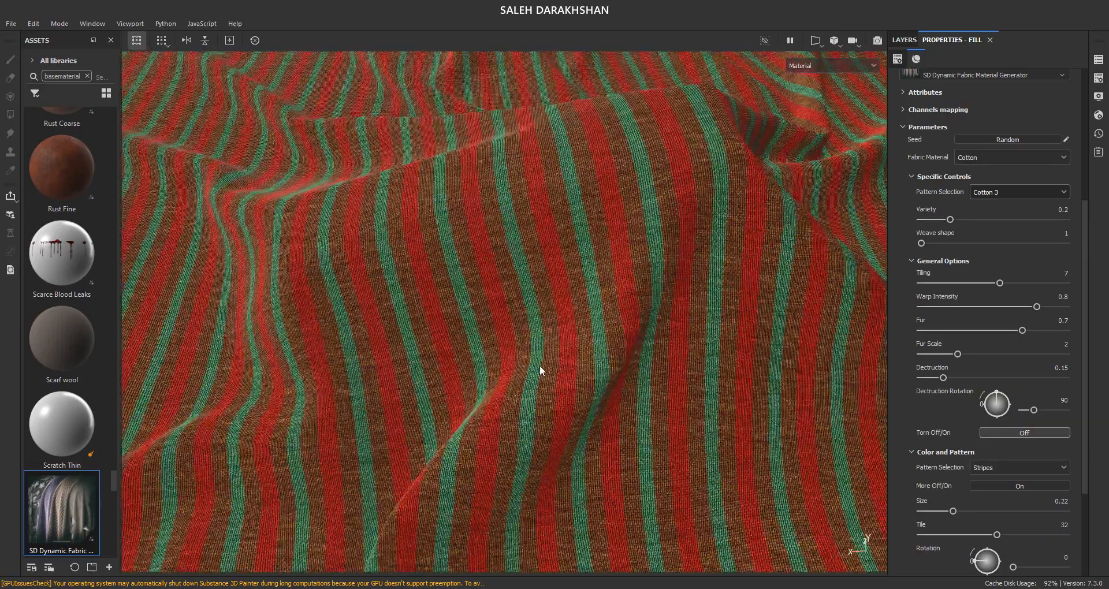
scroll(540, 369, up, 2)
scroll(537, 369, up, 3)
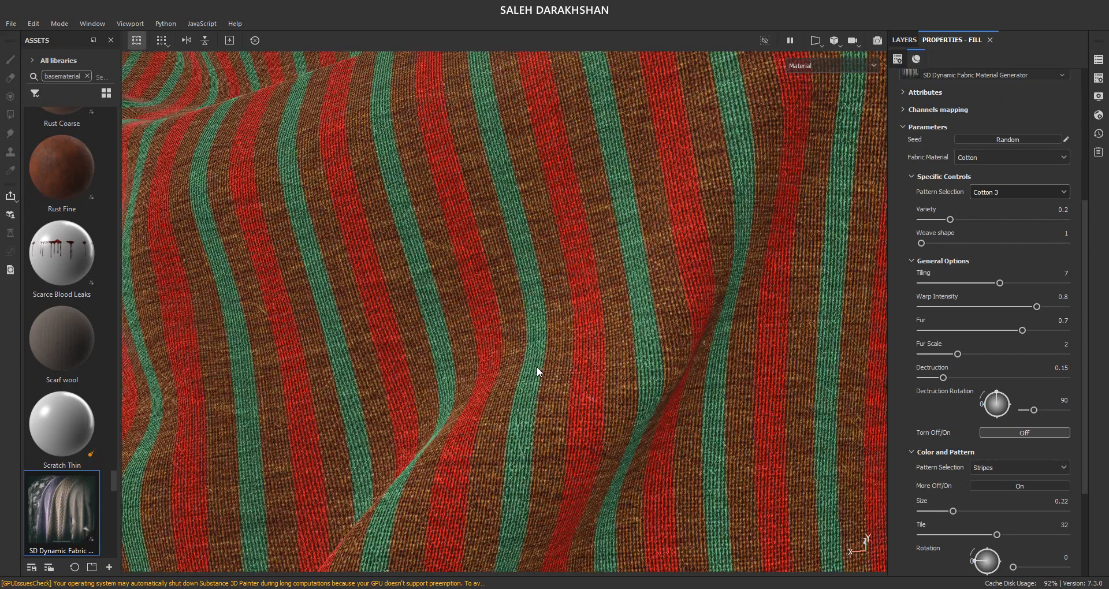
scroll(537, 368, down, 2)
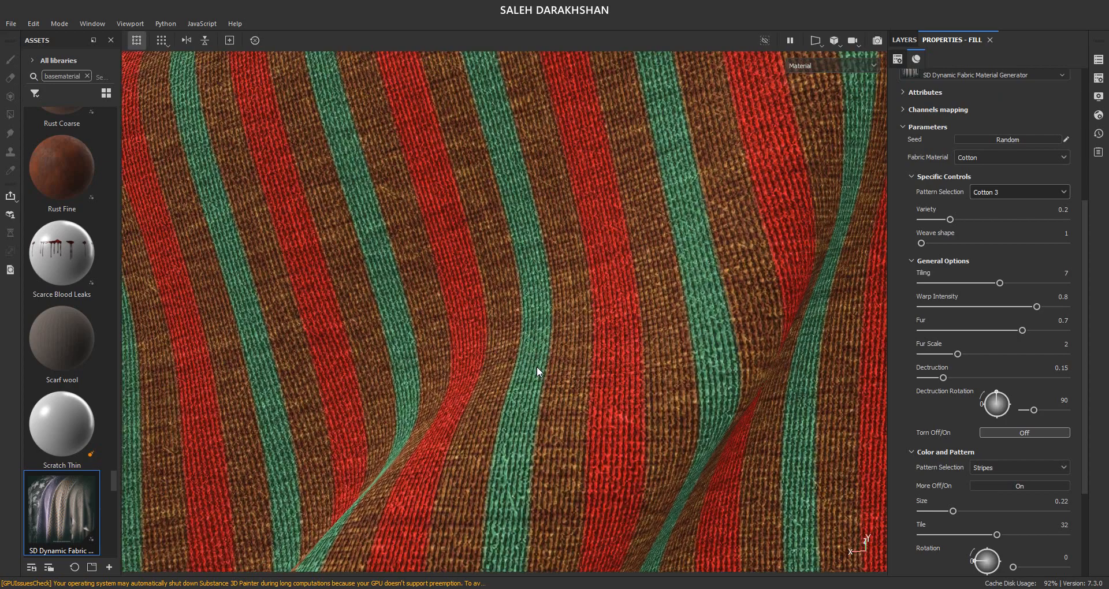
scroll(537, 368, down, 2)
scroll(537, 368, down, 3)
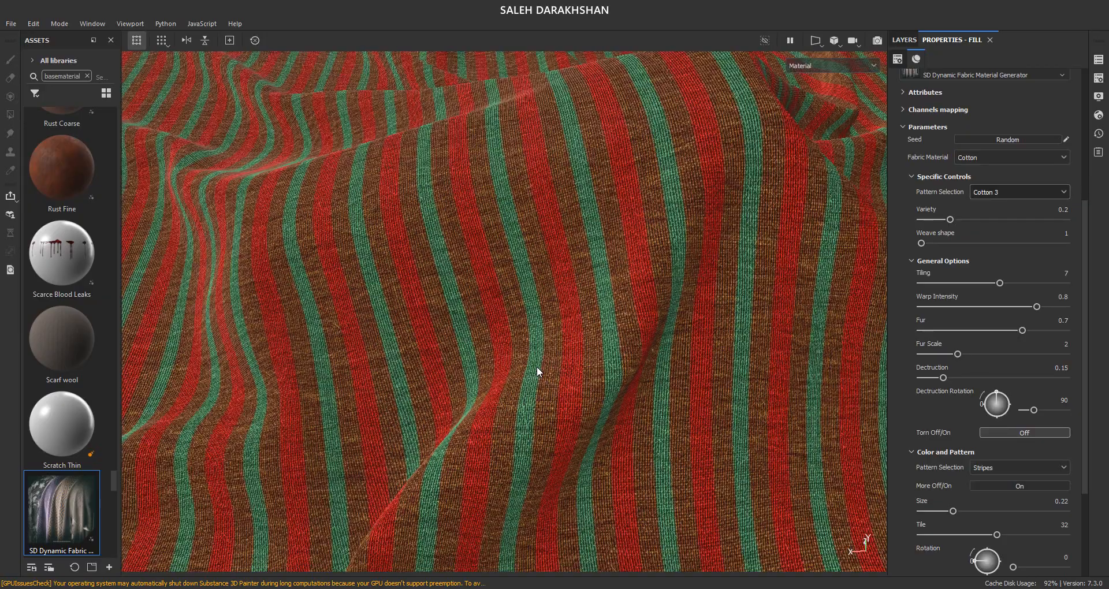
scroll(543, 399, down, 2)
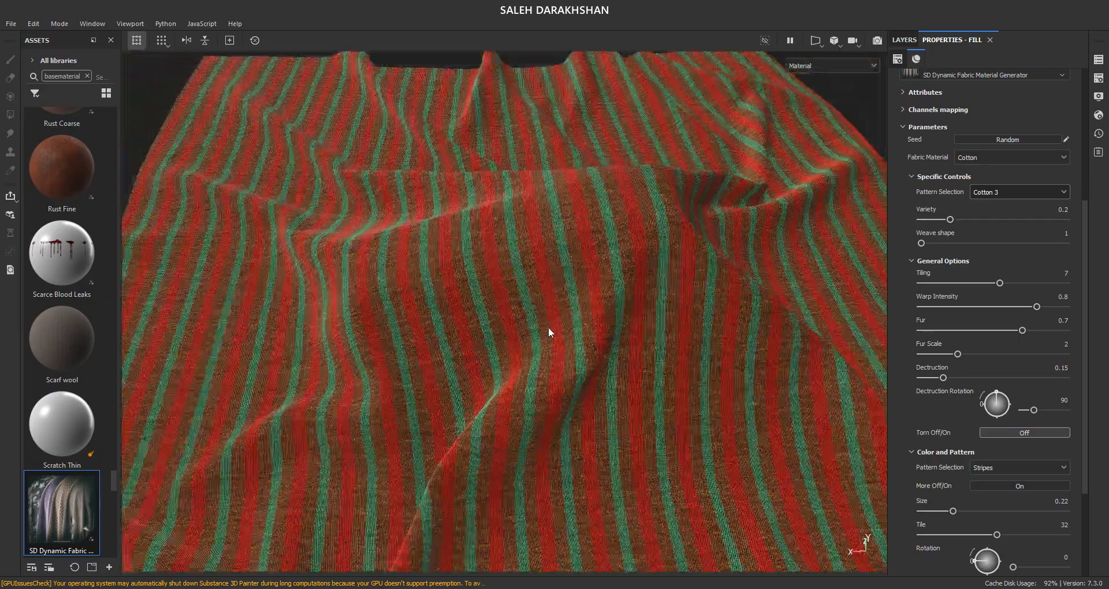
scroll(549, 330, up, 2)
scroll(542, 229, up, 2)
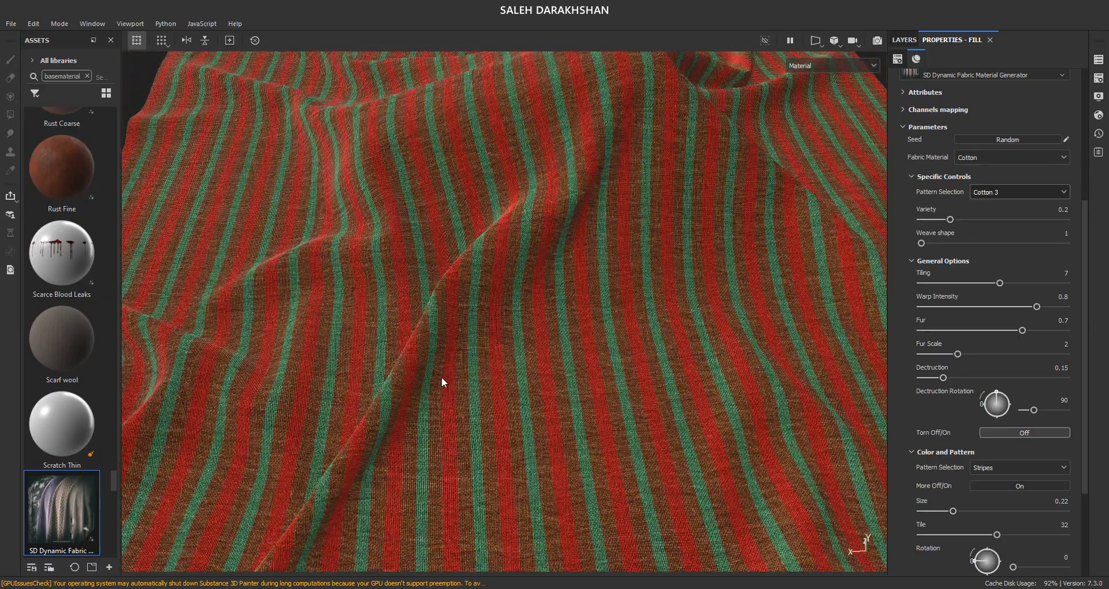
alt+drag(421, 391, 197, 462)
scroll(195, 461, down, 4)
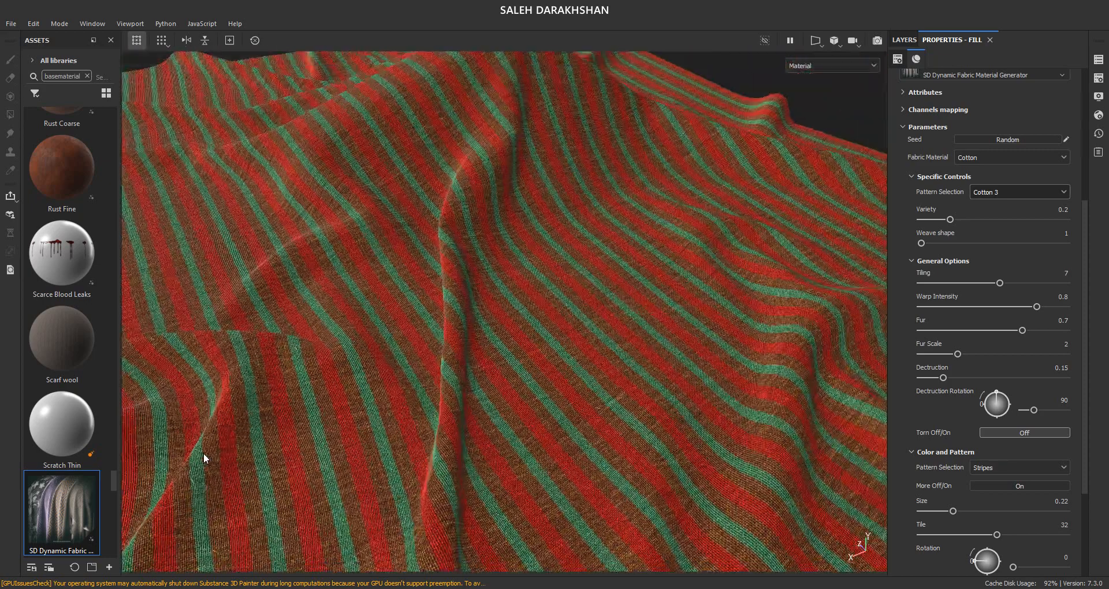
Change the generator's fabric material from Cotton to Lace.
alt+drag(204, 458, 635, 415)
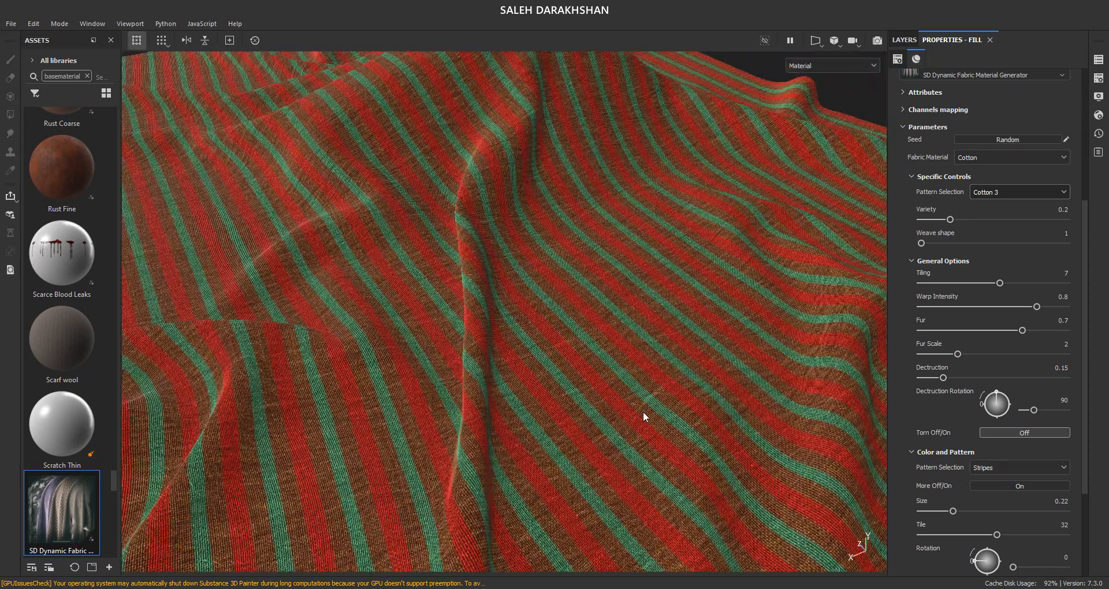
scroll(938, 371, down, 4)
scroll(941, 423, up, 4)
scroll(922, 540, down, 7)
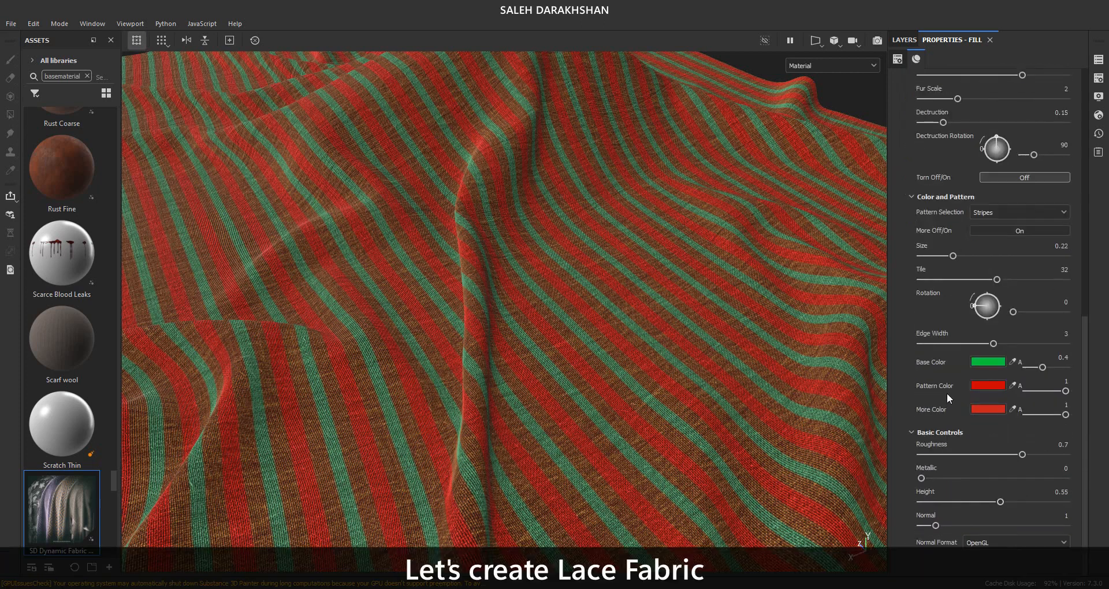
scroll(948, 393, up, 6)
click(1009, 317)
click(986, 379)
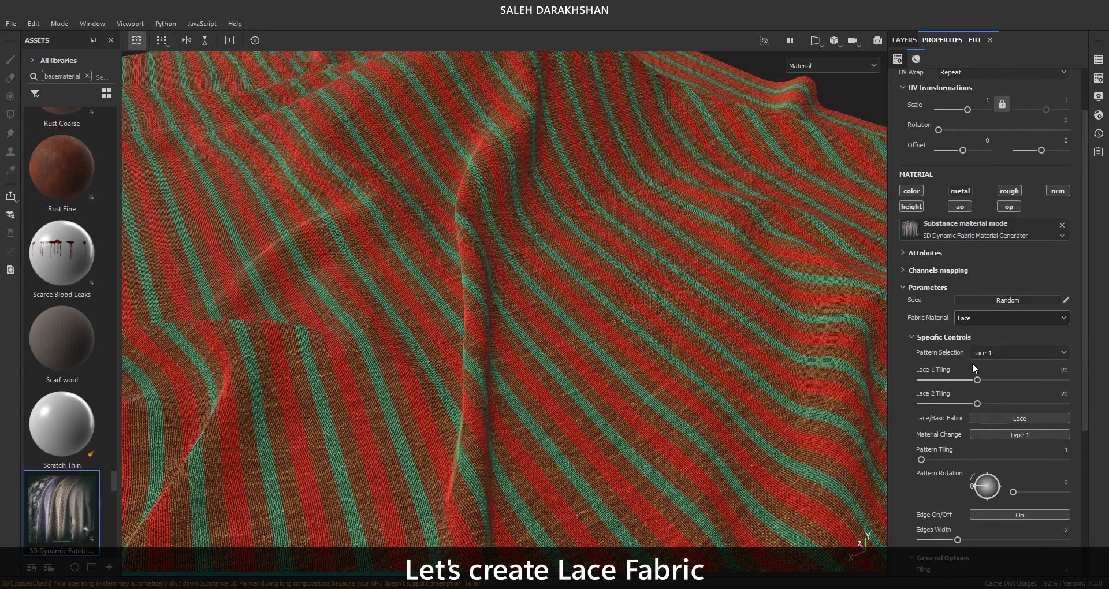
Set the lace fabric's general tiling to 2 and its warp intensity to 0.5.
scroll(934, 345, down, 3)
click(924, 483)
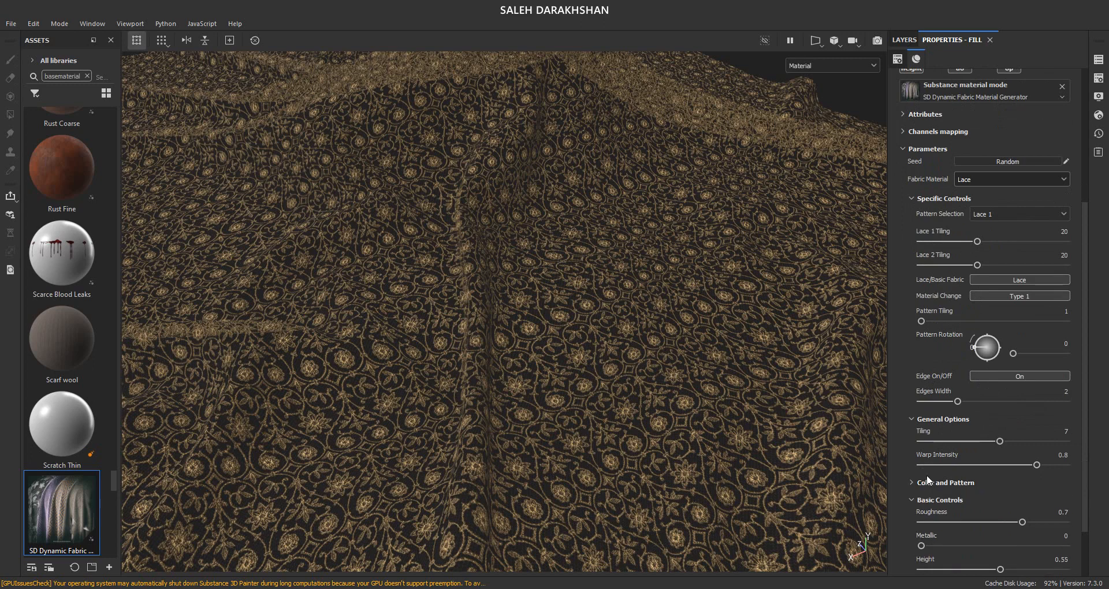
click(925, 498)
click(938, 239)
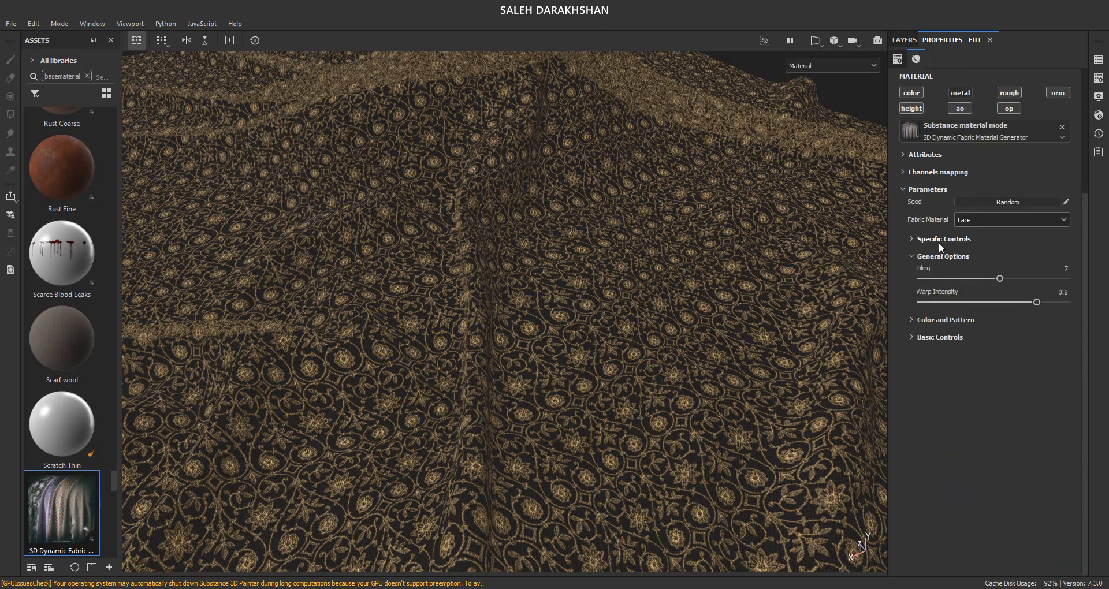
click(1065, 269)
text(2)
key(Return)
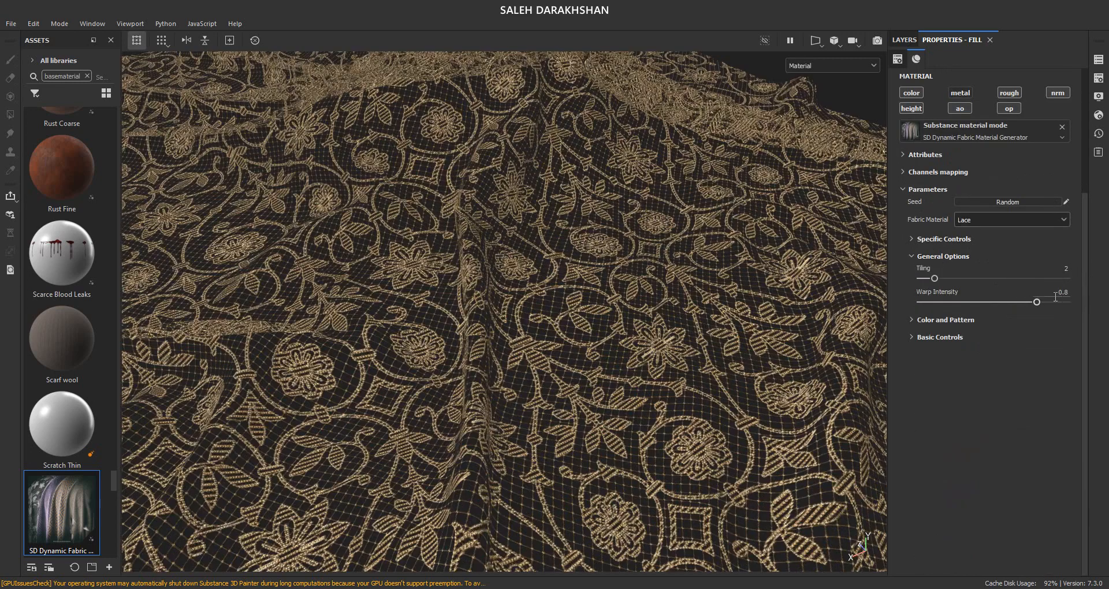
click(1063, 293)
text(0.5)
key(Return)
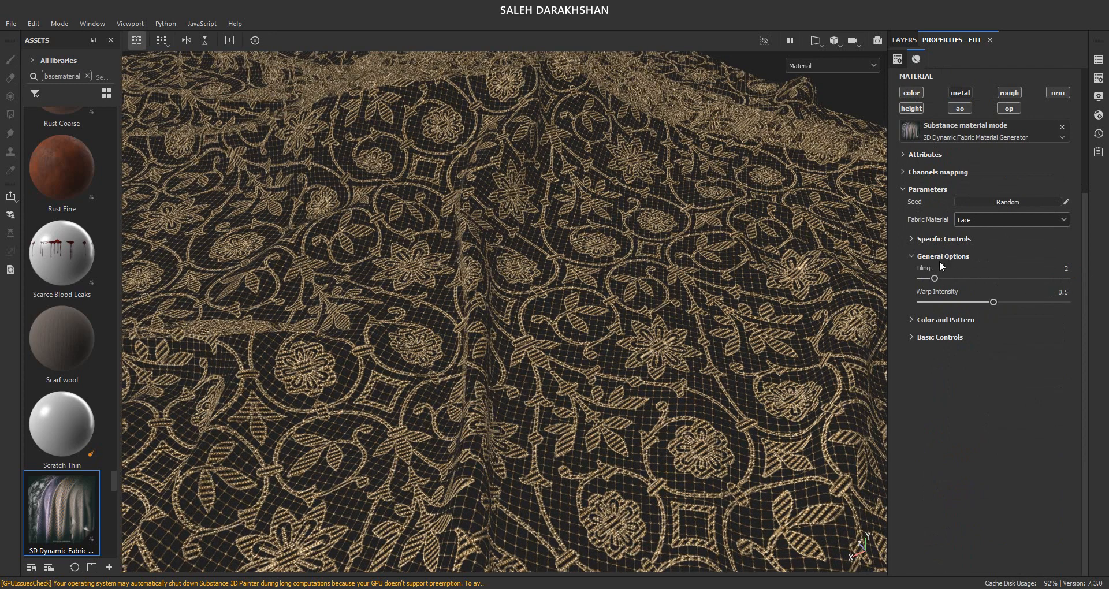
Look through the available lace patterns in the specific controls.
click(927, 256)
click(948, 239)
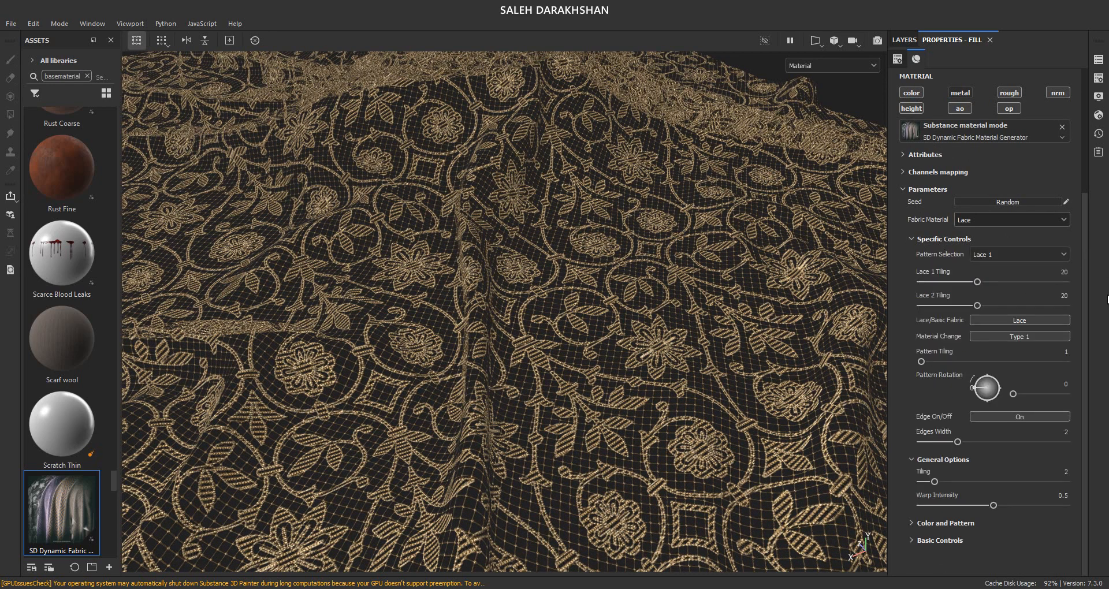
click(1014, 255)
scroll(993, 345, down, 4)
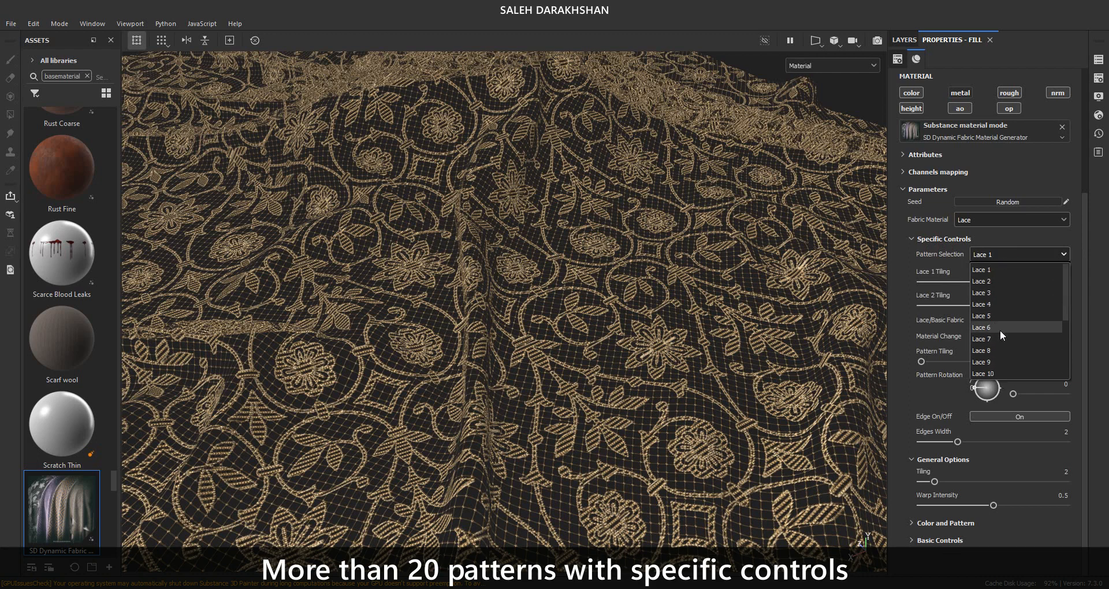
click(1094, 278)
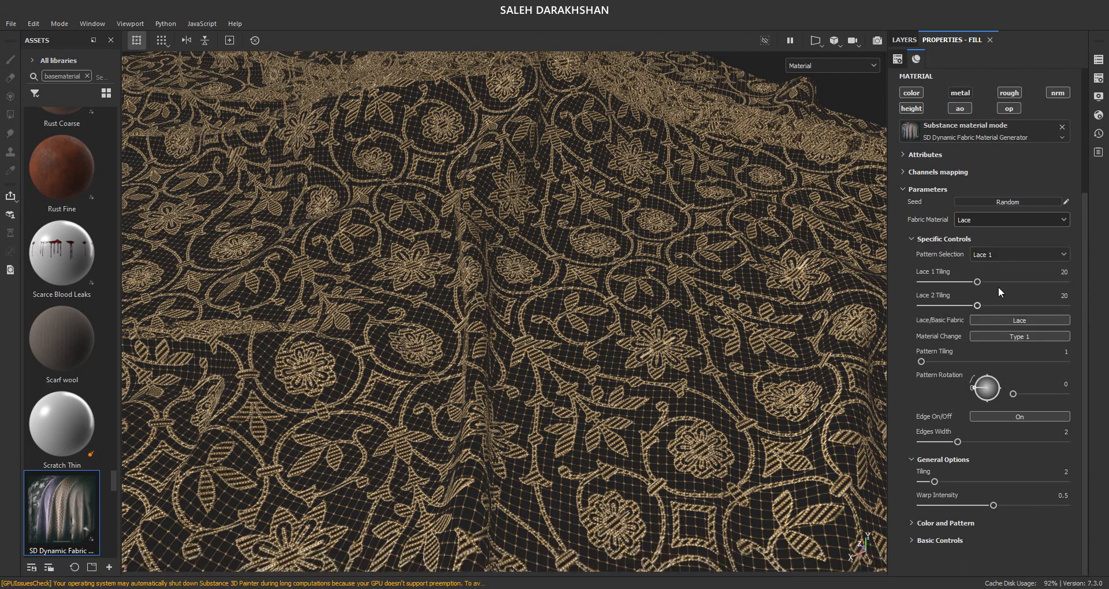
Try material Type 2 on the Lace 1 pattern with Lace 2 Tiling at 10, and inspect the weave up close.
click(997, 336)
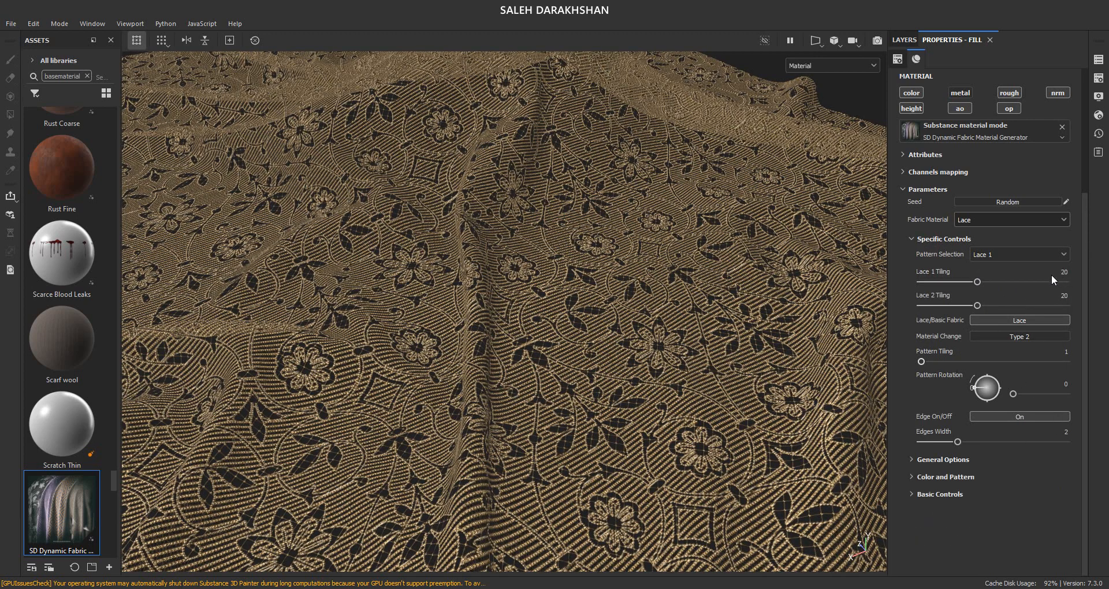
double_click(1061, 296)
text(10)
key(Return)
alt+right_drag(570, 514, 505, 492)
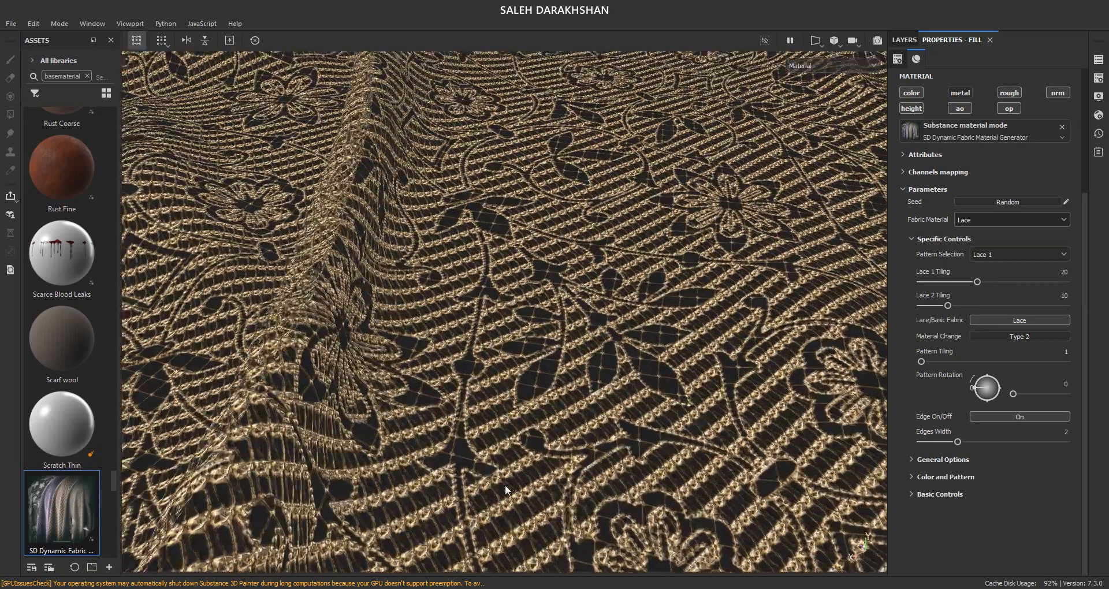
scroll(506, 490, down, 3)
scroll(508, 489, down, 4)
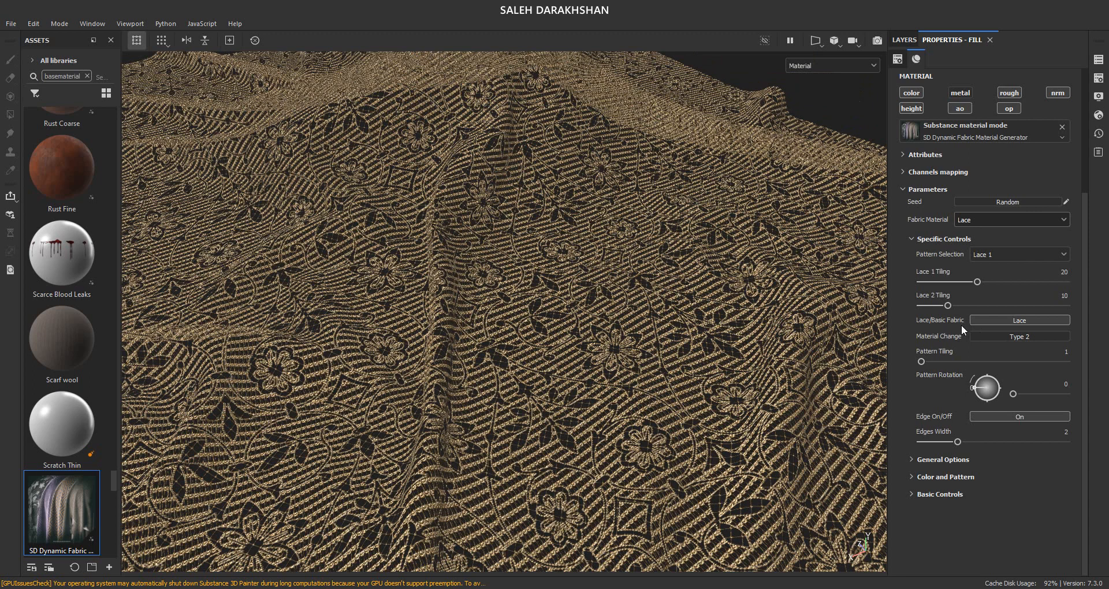
Switch the lace material back to Type 1 and choose the Lace 9 pattern.
click(1021, 337)
click(995, 257)
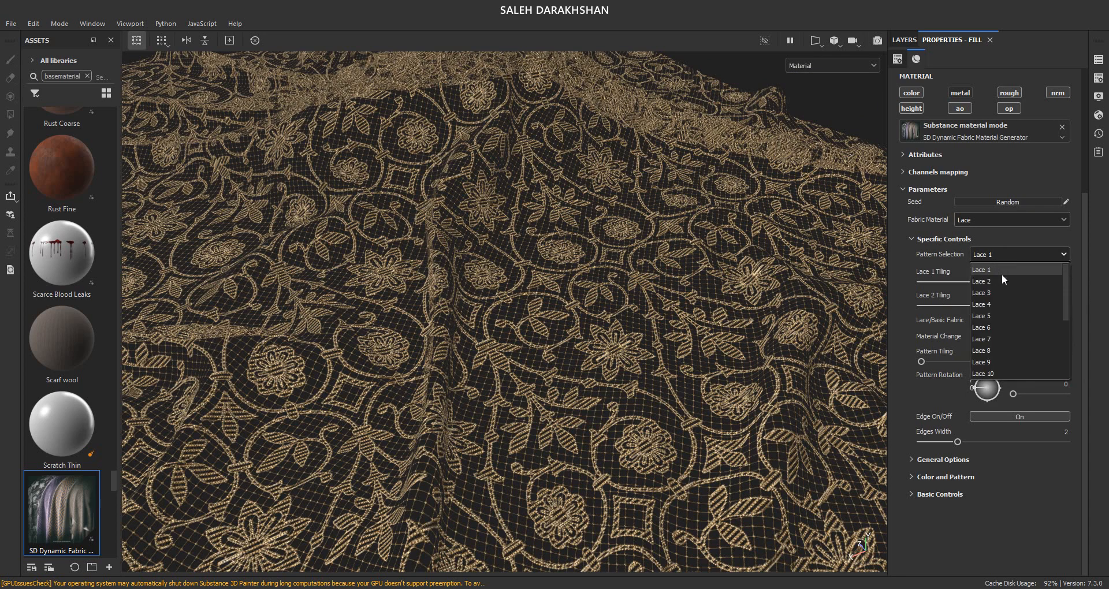
click(991, 351)
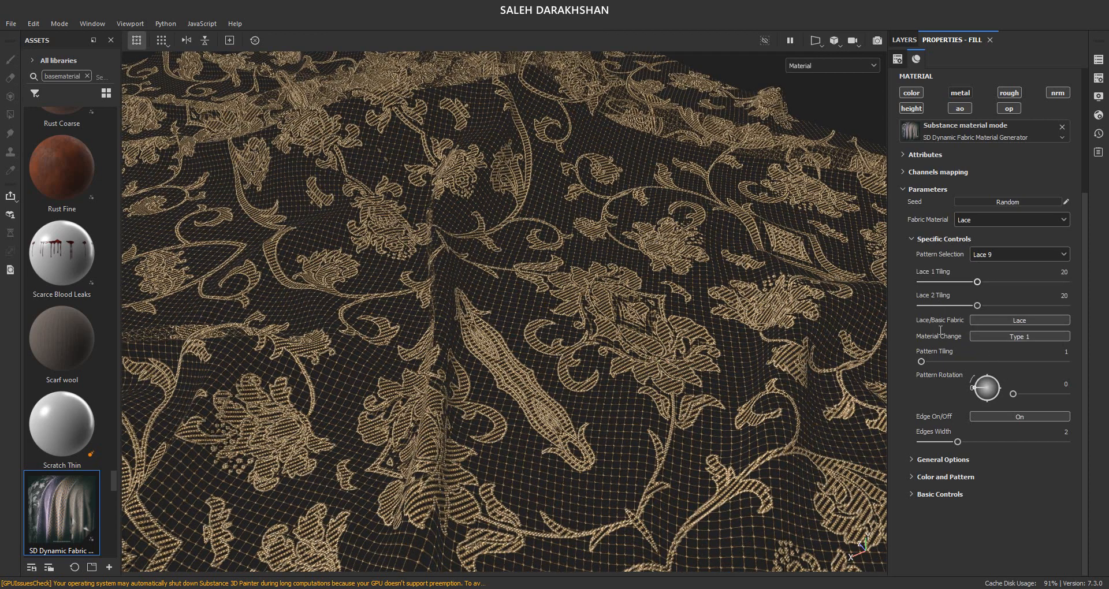
key(Down)
Set the Lace 9 pattern's tiling to 2 and its rotation to 180.
click(936, 362)
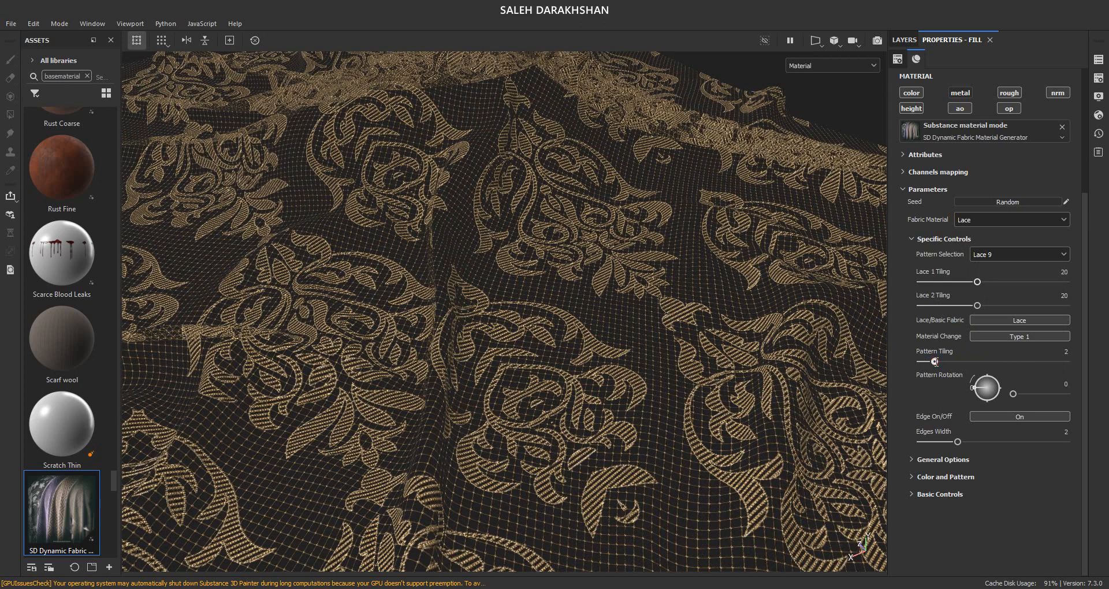
double_click(1063, 384)
text(18)
key(Return)
Use Basic Fabric for the lace background, set Lace 2 Tiling to 10 and change the material to Type 2.
click(982, 320)
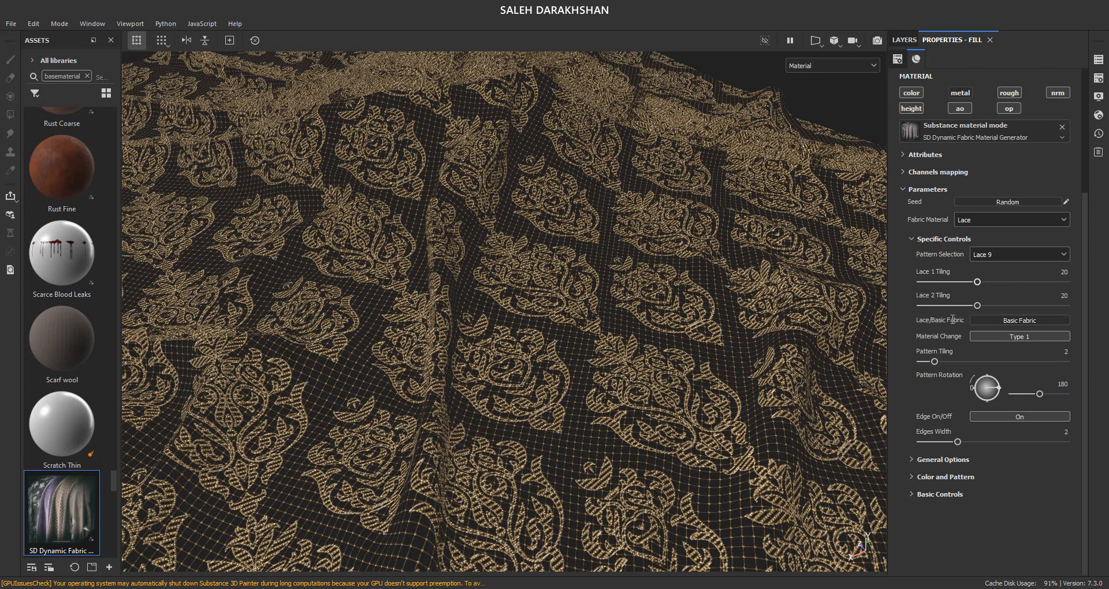
scroll(523, 425, up, 5)
scroll(521, 426, up, 3)
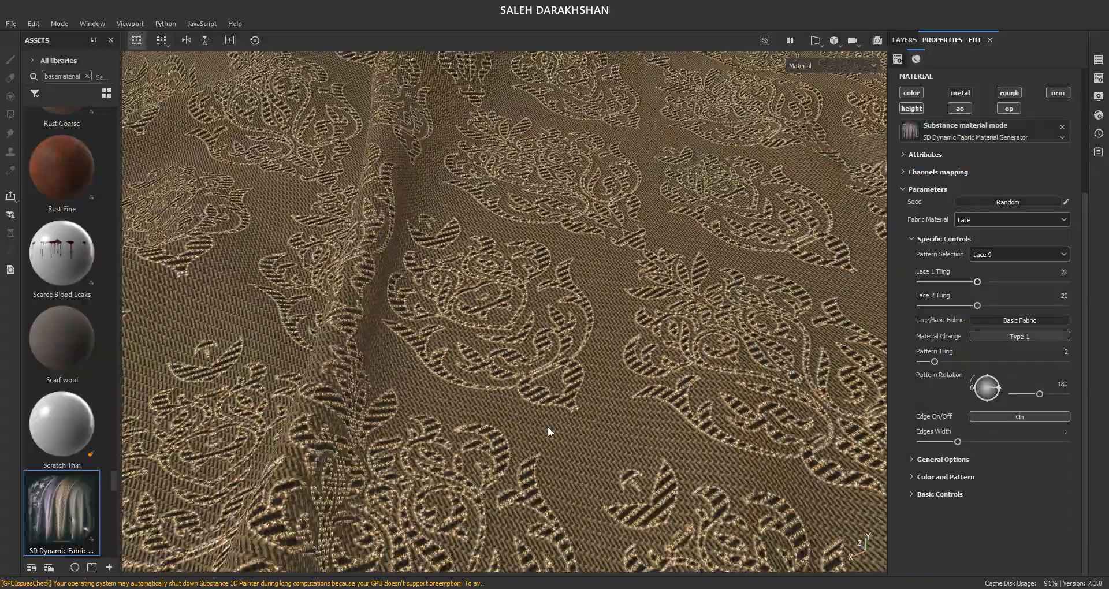
alt+drag(549, 431, 523, 370)
click(1030, 337)
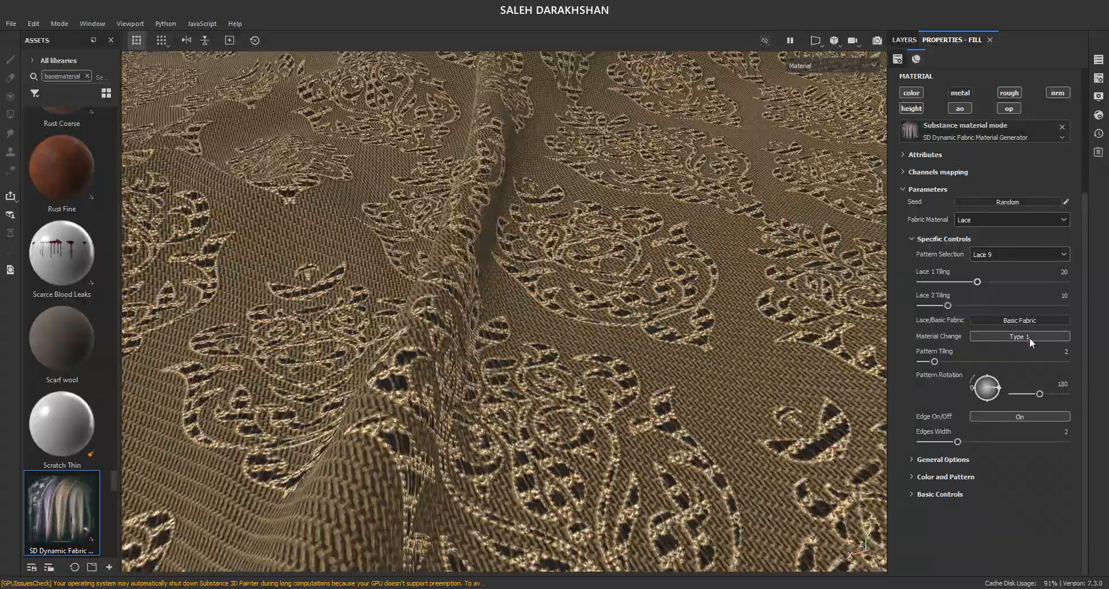
alt+drag(854, 338, 535, 377)
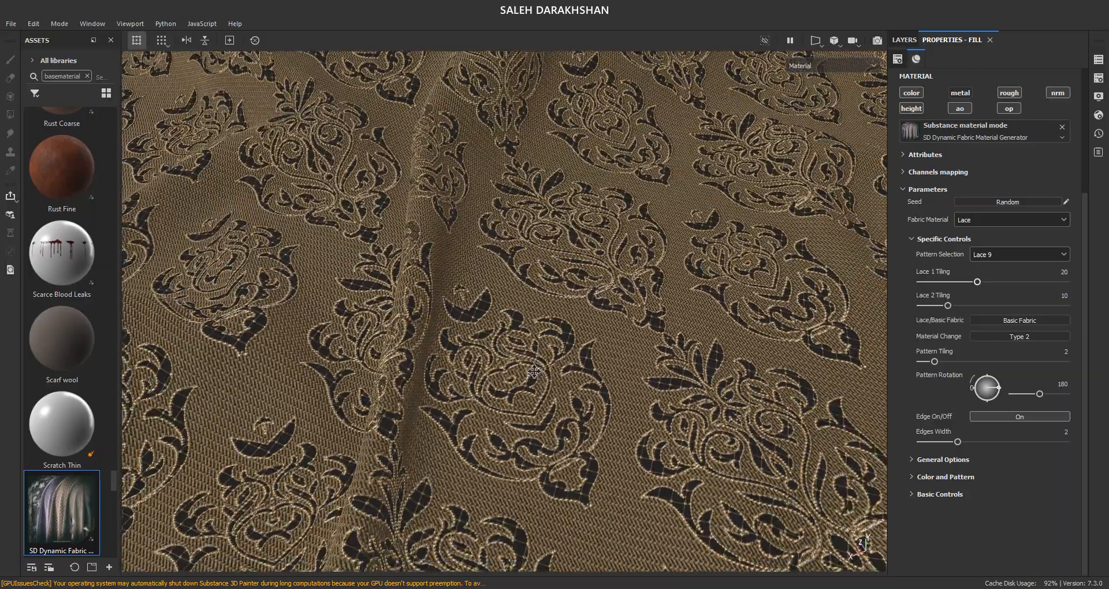
Examine the lace's individual channels, including ambient occlusion, and return to the full material view.
key(c)
key(c)
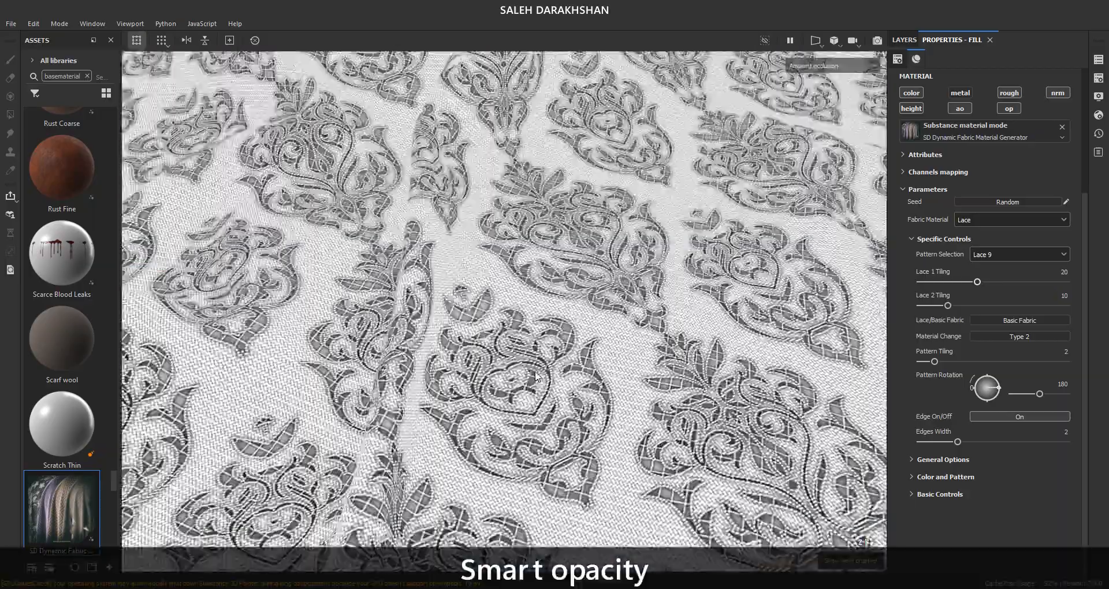
key(c)
key(m)
alt+drag(538, 386, 656, 371)
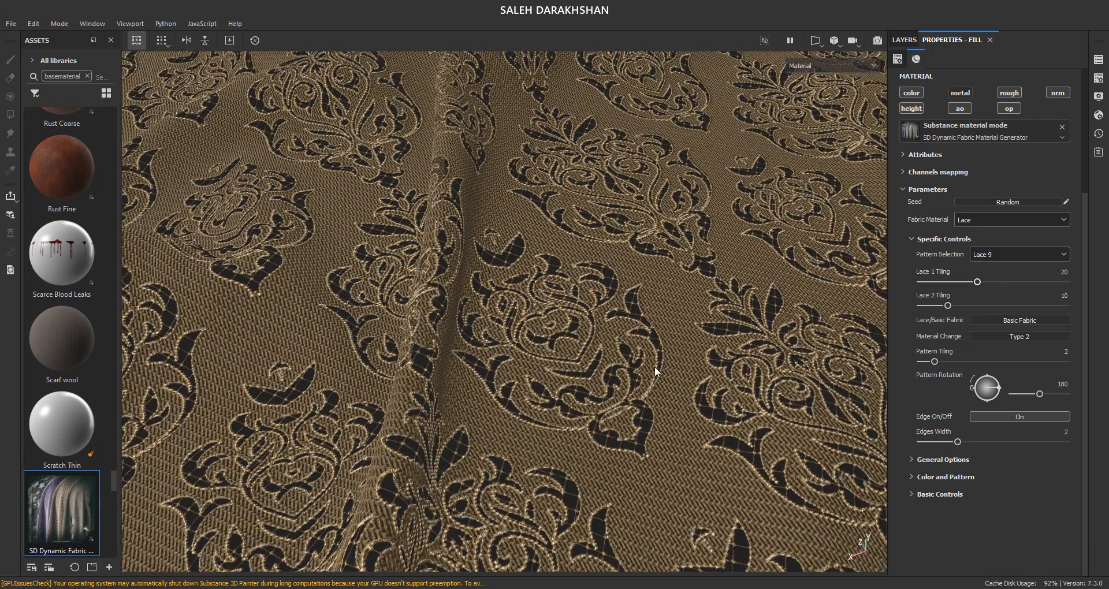
Choose the striped Lace 19 pattern and switch it from Basic Fabric to Lace.
click(1007, 258)
click(994, 362)
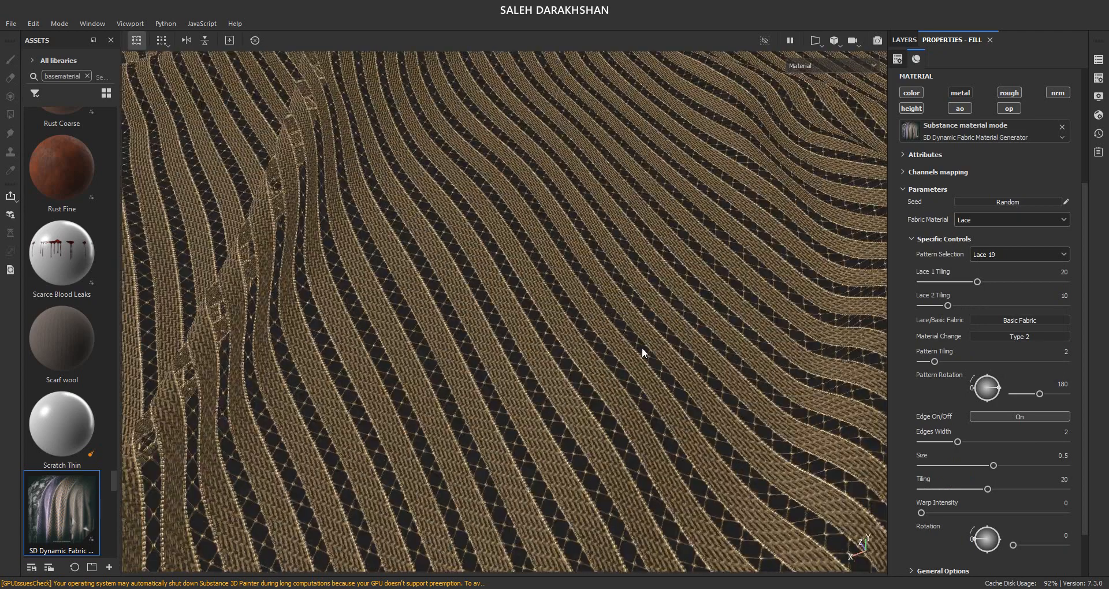
click(1018, 320)
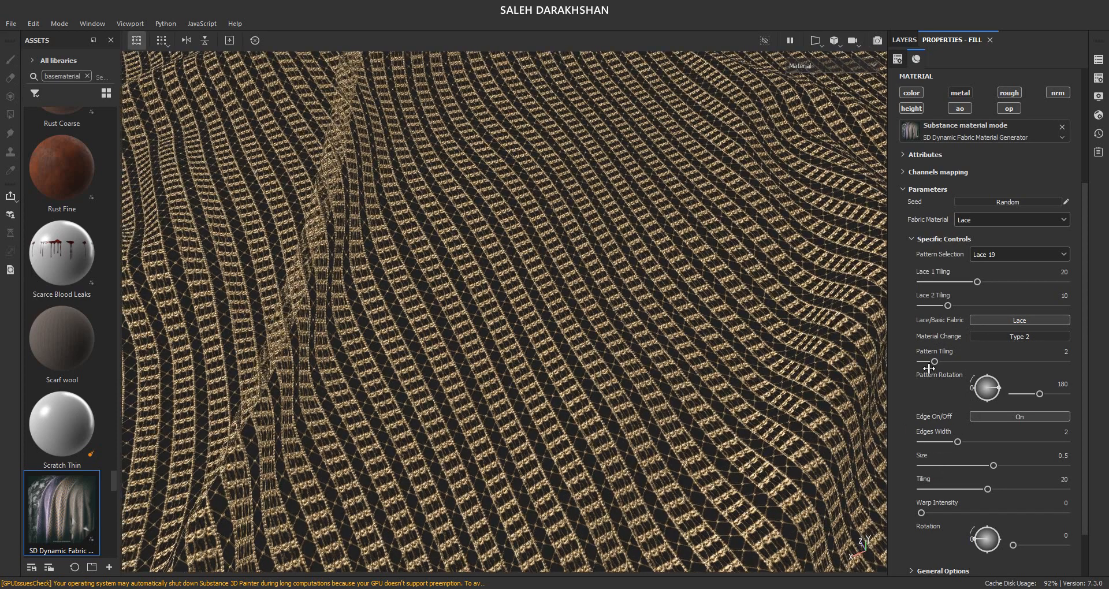
Widen the Lace 19 stripe layout with pattern tiling 1 and stripe tiling 10, and set the stripe size to 0.17.
click(910, 361)
click(914, 362)
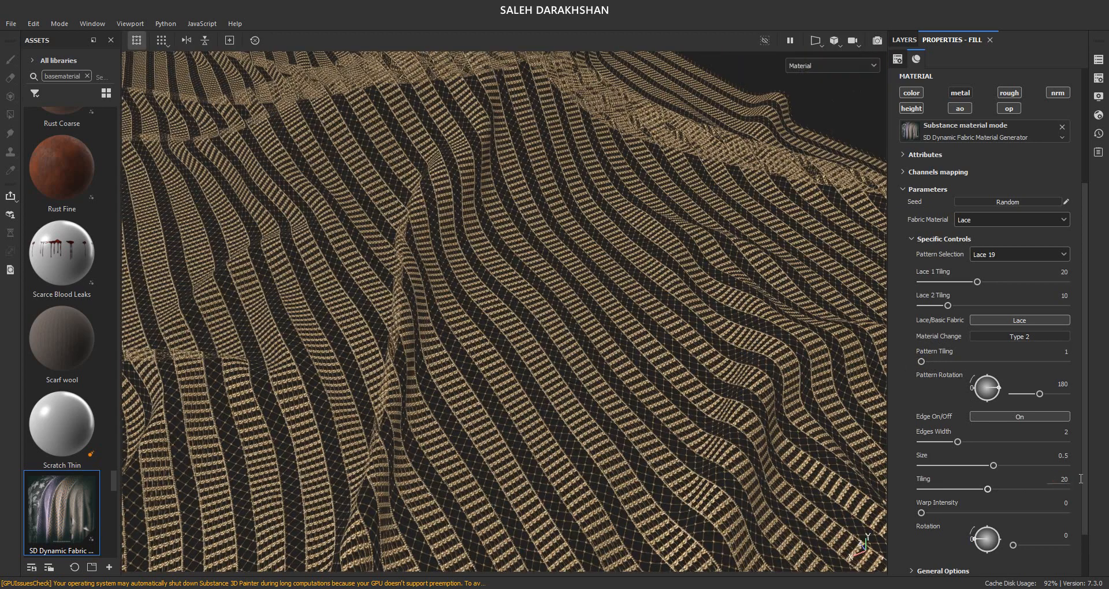
click(1080, 479)
key(Return)
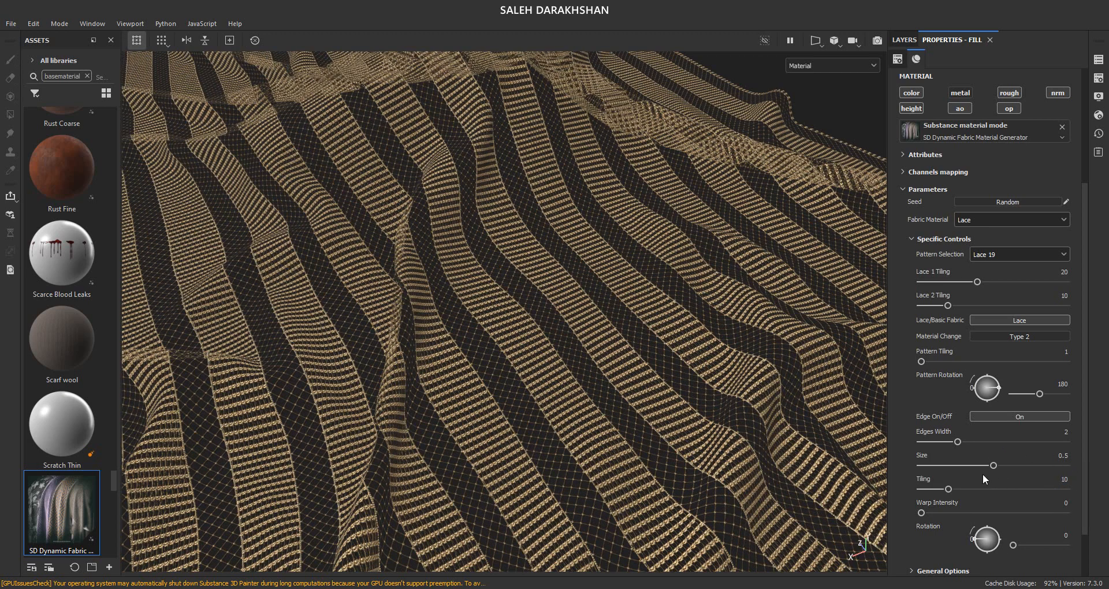
scroll(953, 456, down, 1)
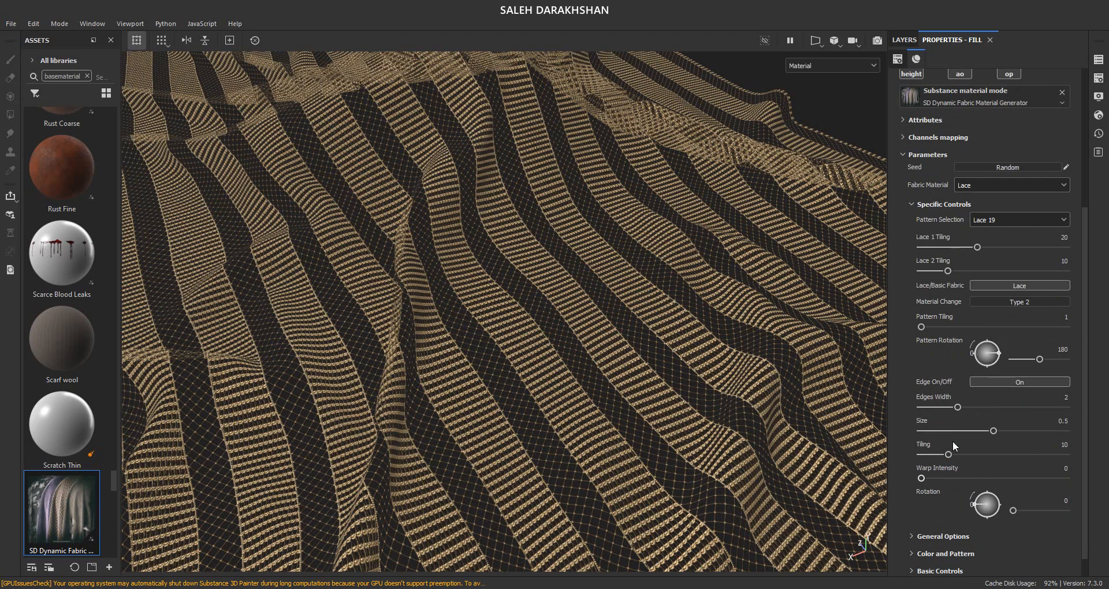
click(947, 430)
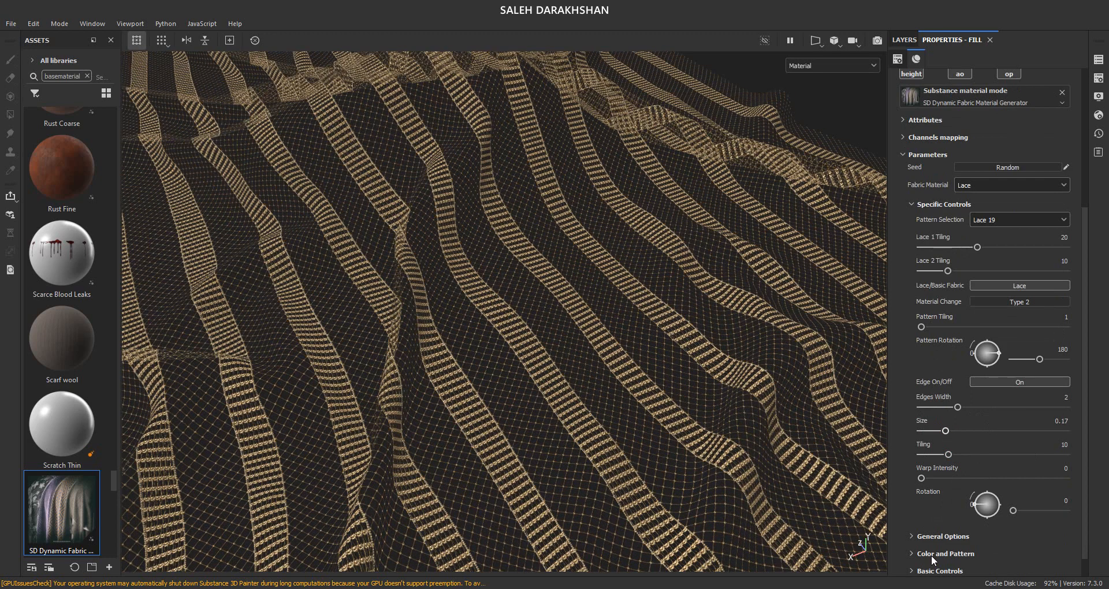
Change the lace color to a light, nearly neutral grey.
click(932, 554)
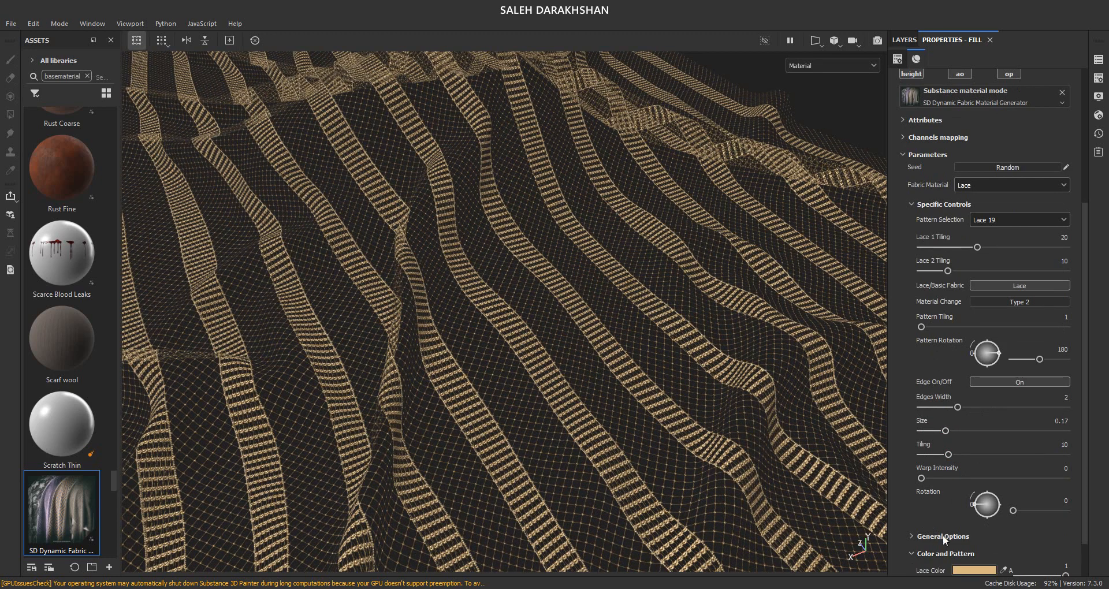
scroll(972, 569, down, 1)
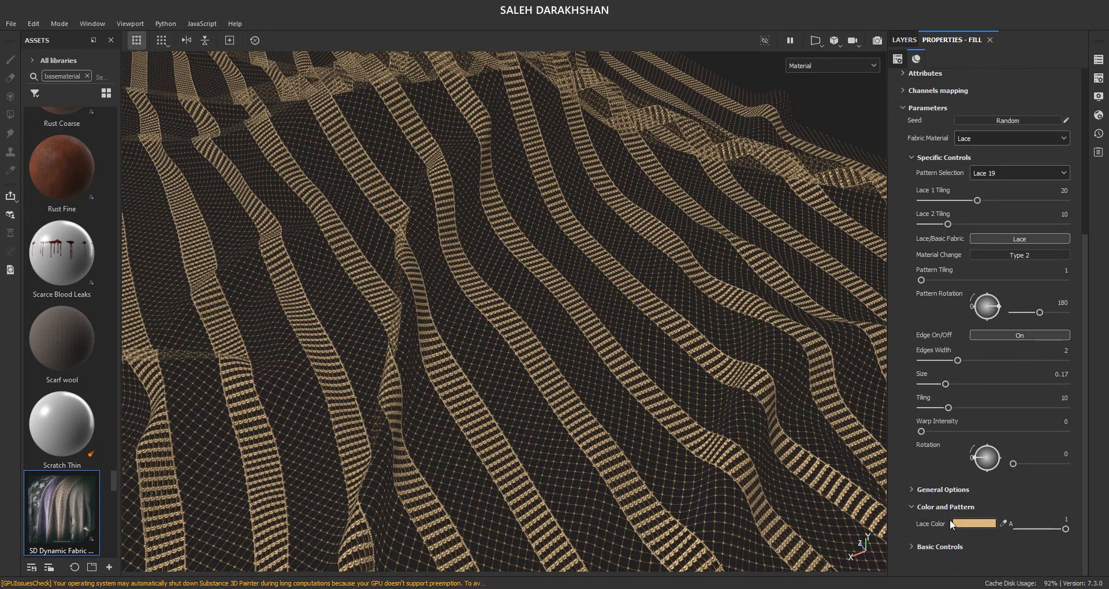
click(959, 524)
click(801, 330)
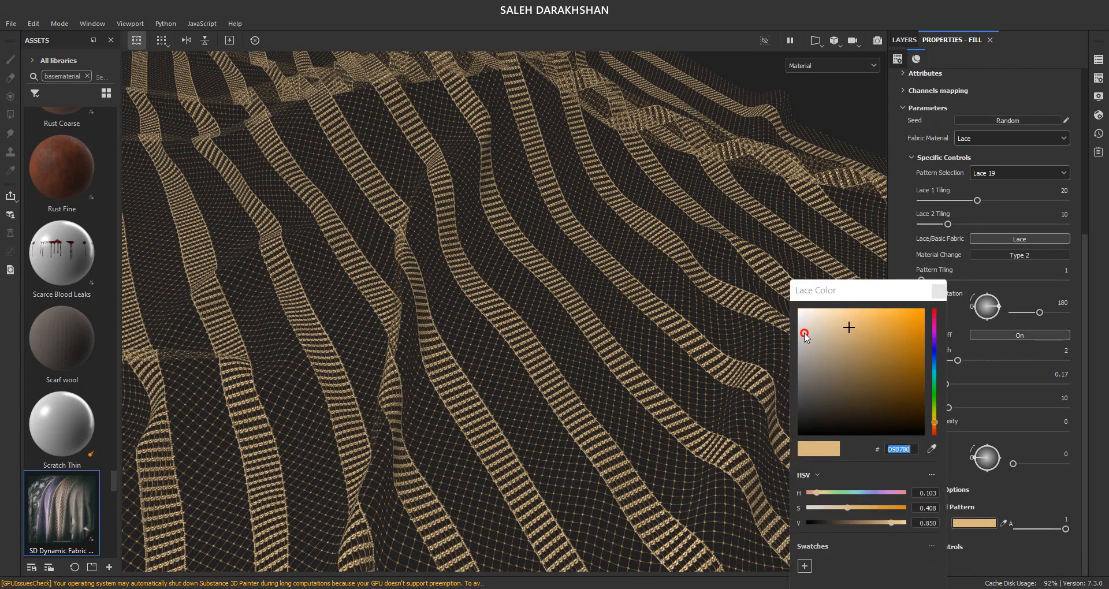
click(938, 291)
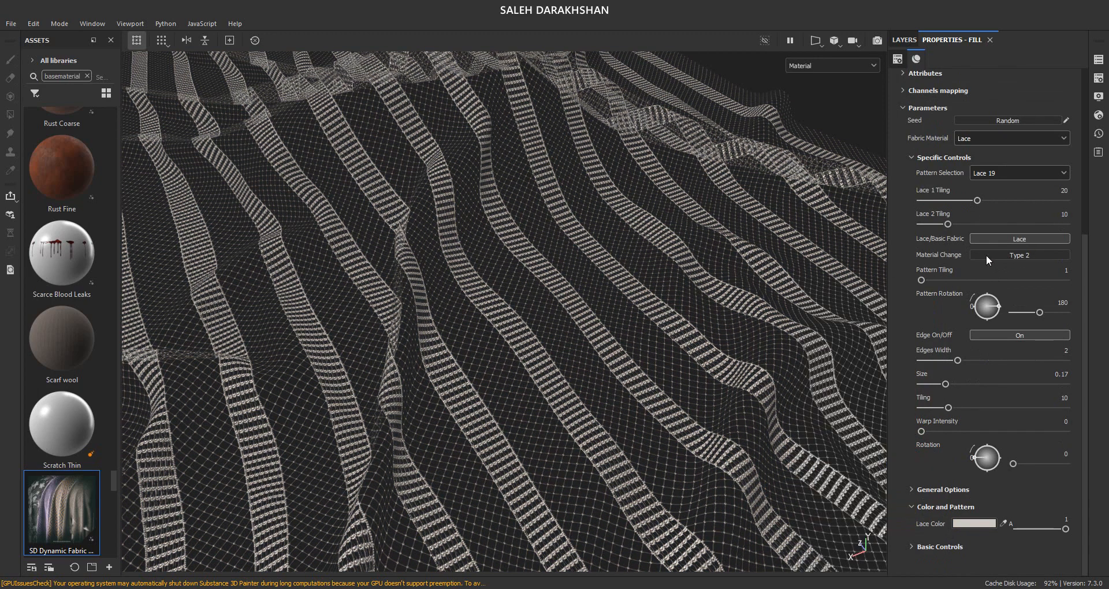
Change the striped lace to material Type 1, with Lace 2 Tiling at 50 and Lace 1 Tiling at 15.
click(971, 255)
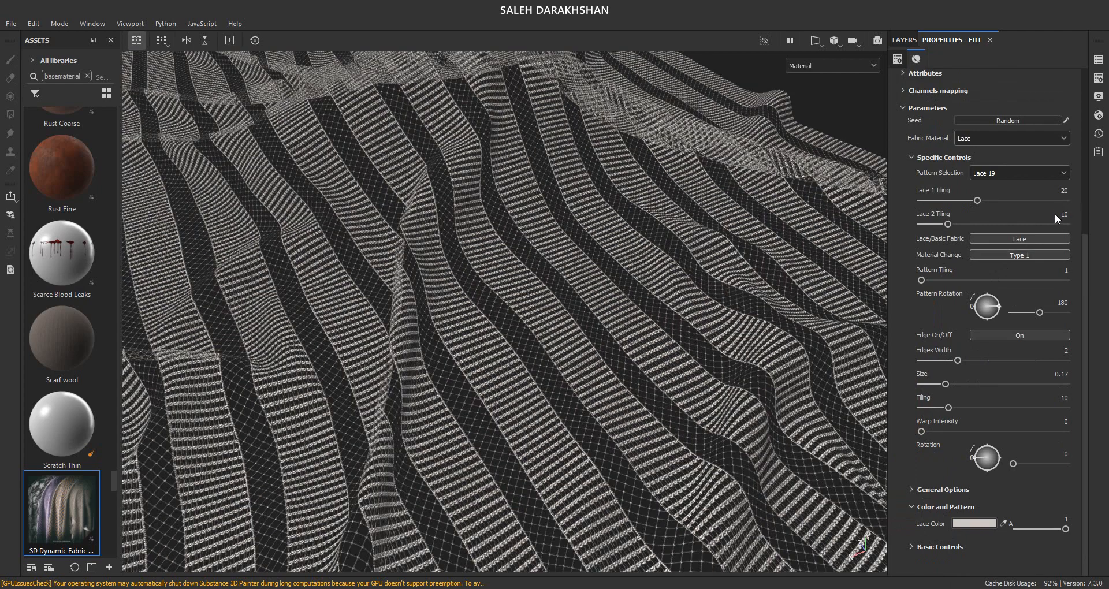
click(1067, 224)
click(962, 201)
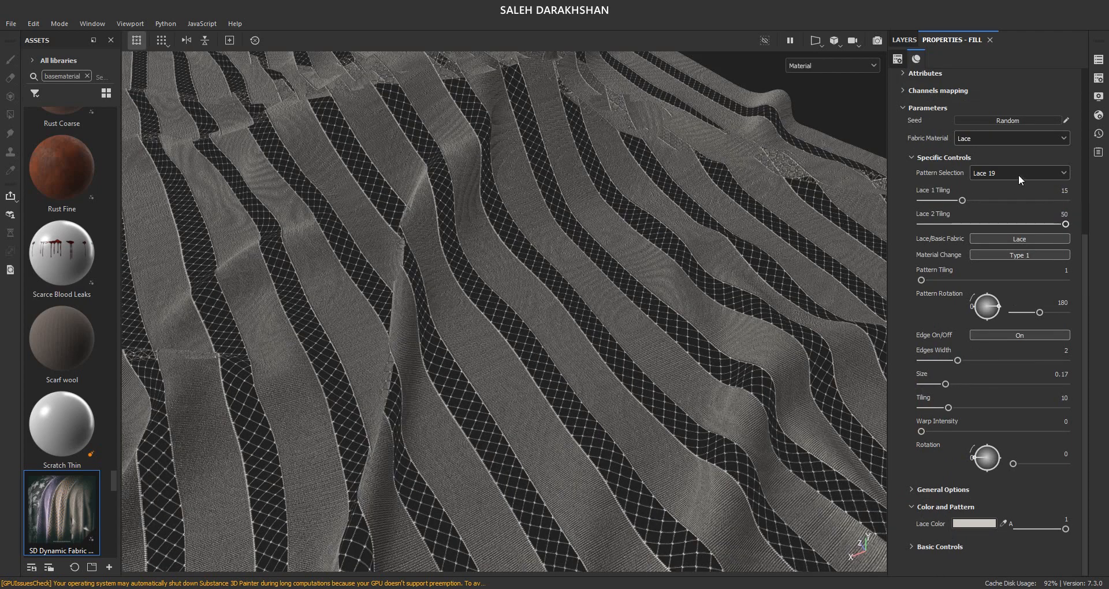
Choose the floral Lace 13 pattern for the lace and change its material to Type 2.
click(996, 173)
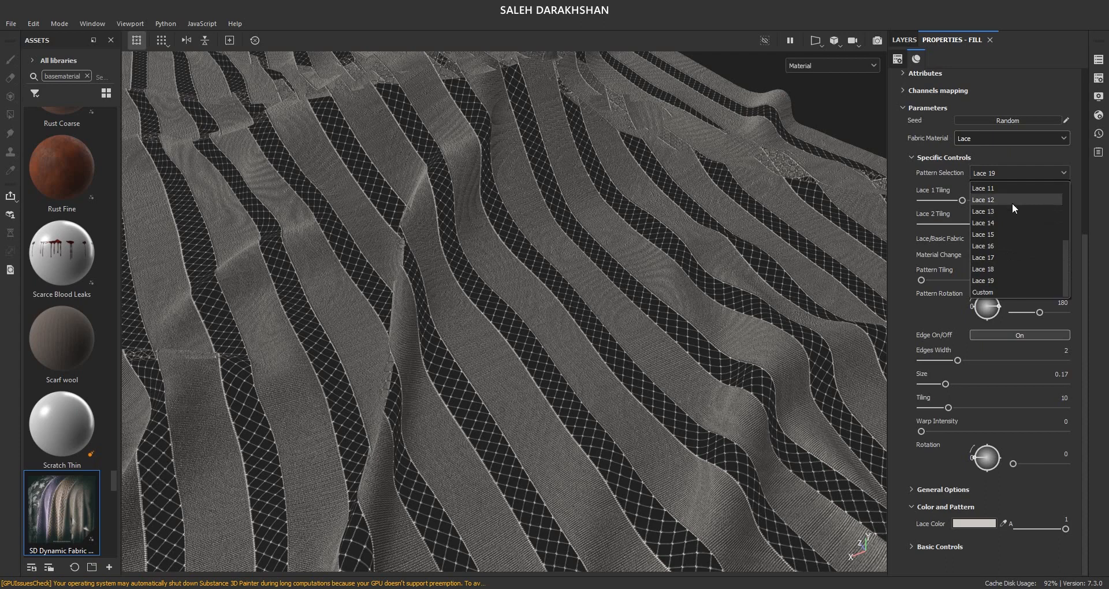
click(997, 255)
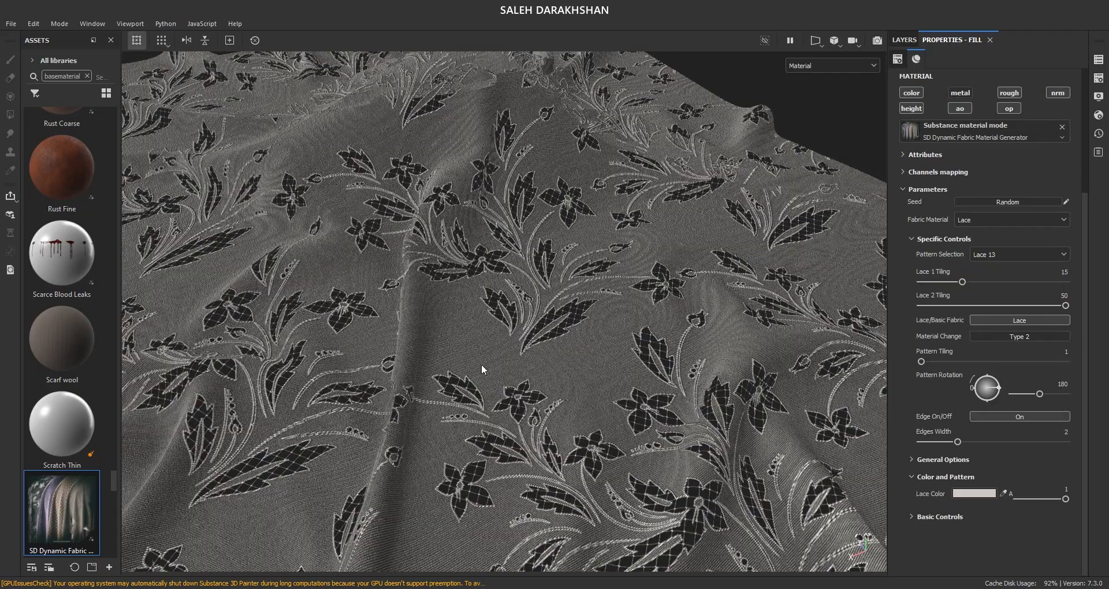
scroll(473, 390, up, 5)
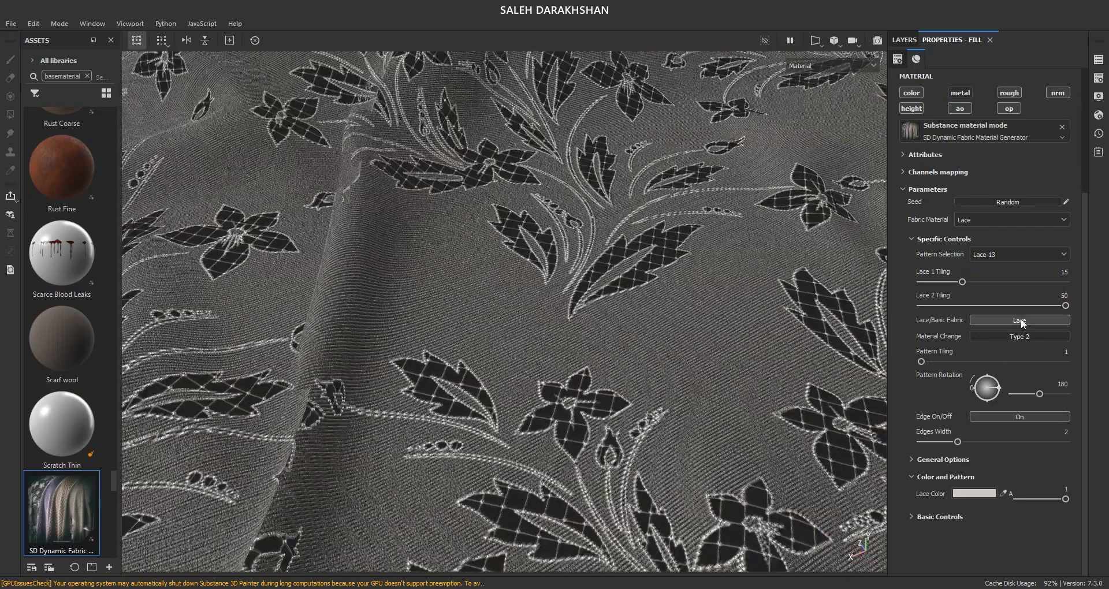
Switch the floral Lace 13 material from Lace to Basic Fabric.
click(1020, 319)
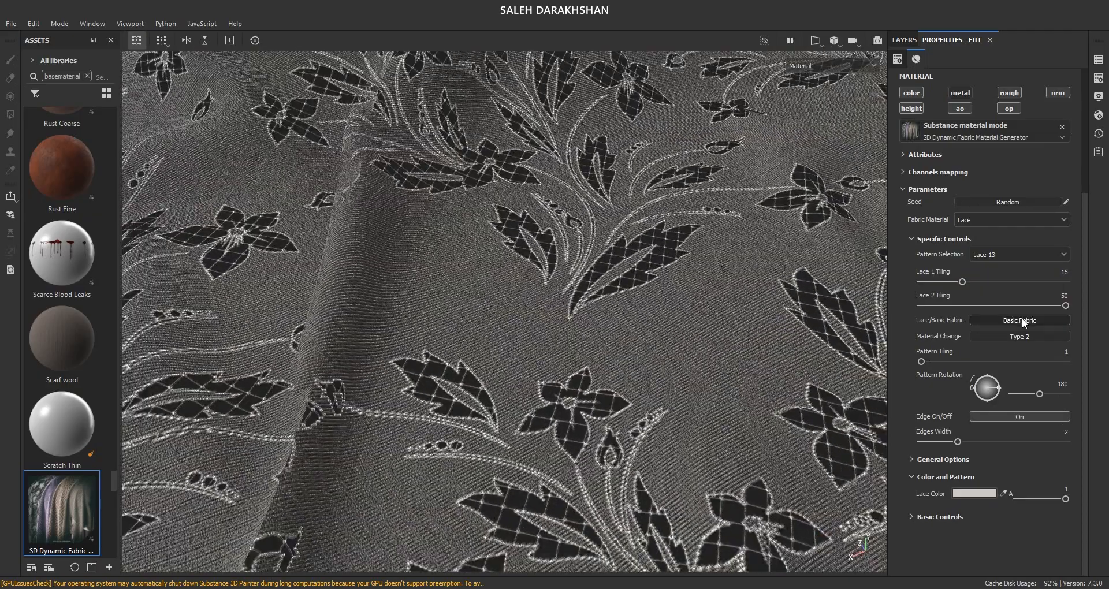
scroll(652, 312, down, 3)
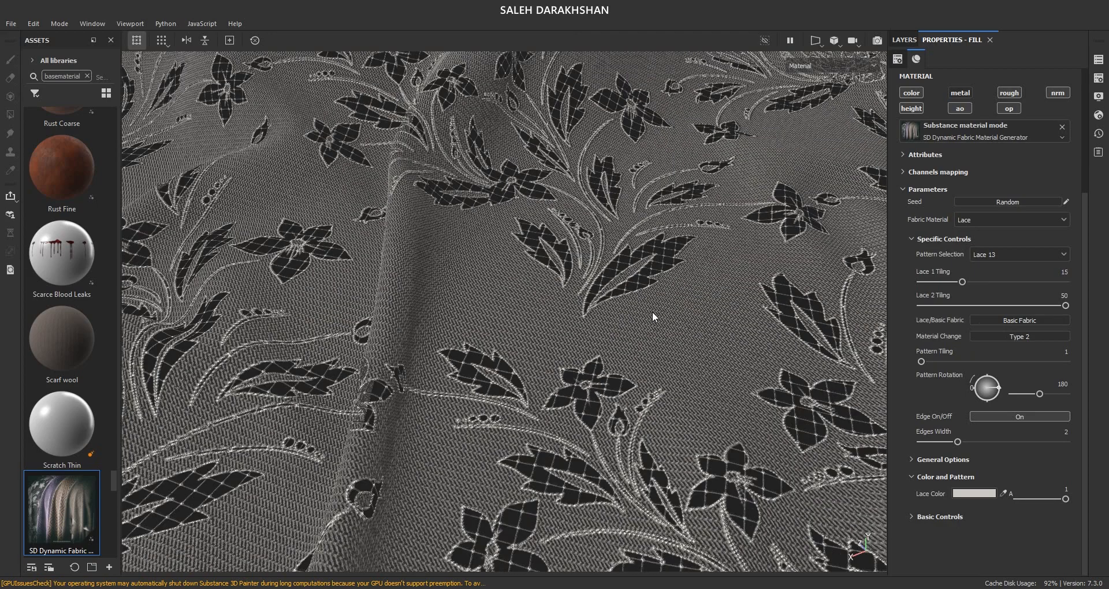
scroll(653, 312, down, 1)
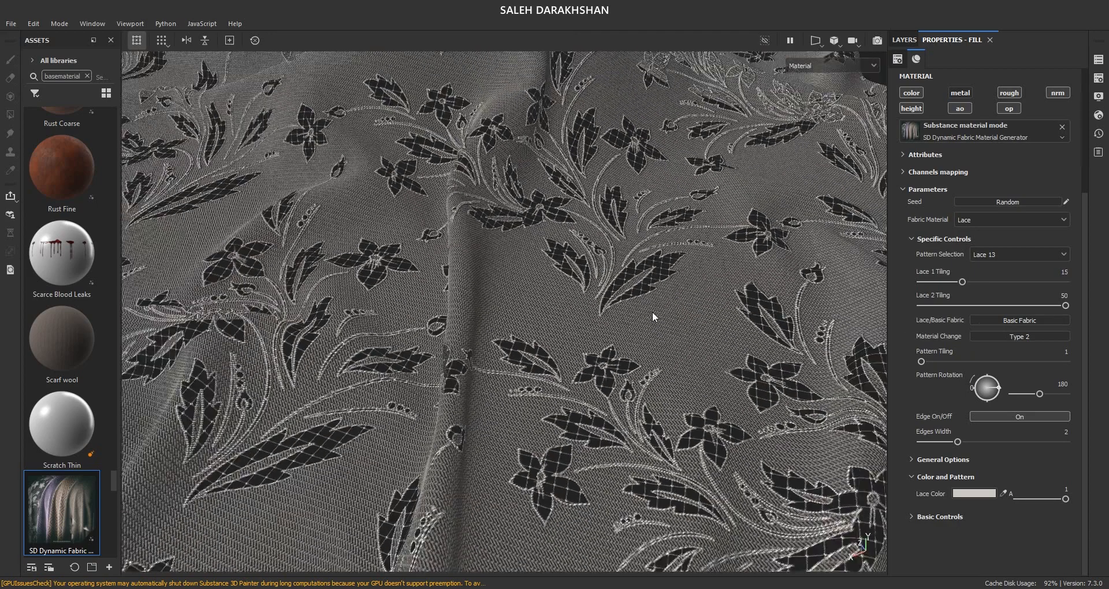
scroll(653, 312, down, 1)
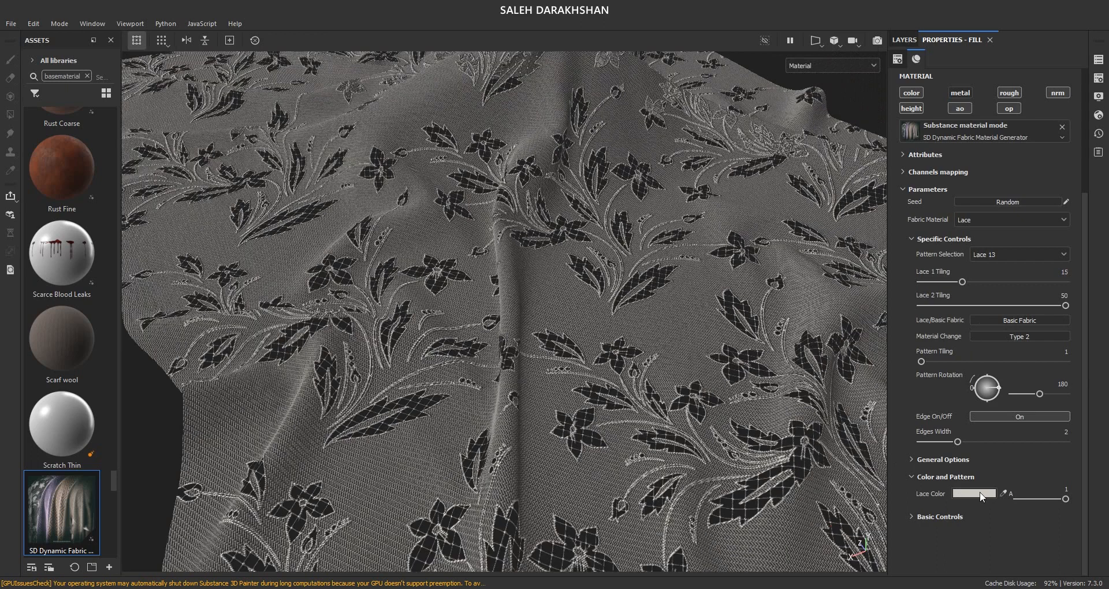
Change the lace color to a warm golden orange.
click(975, 494)
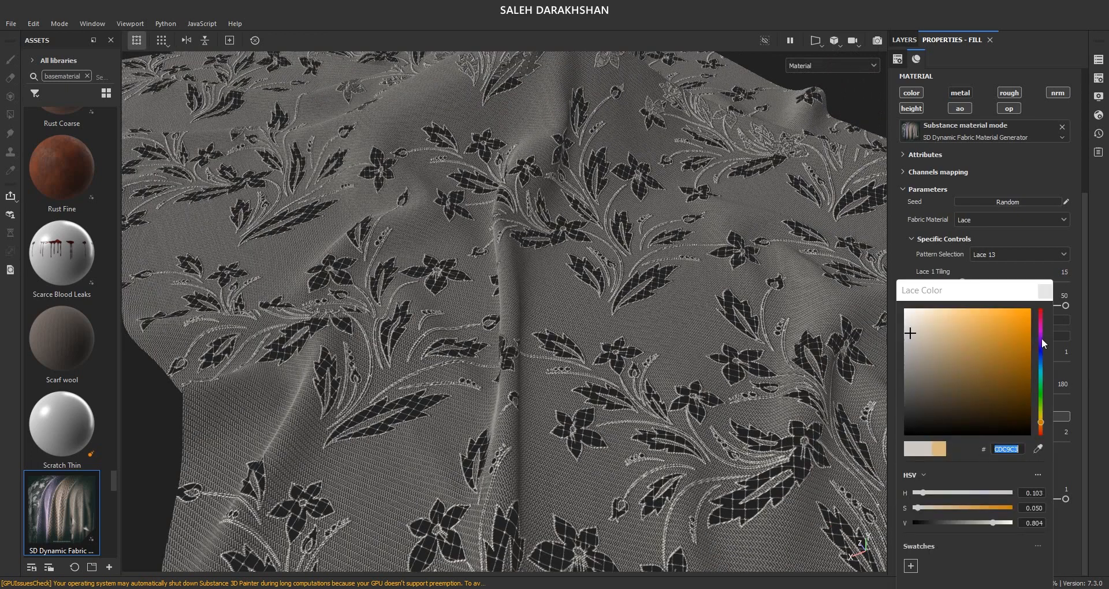
click(1006, 322)
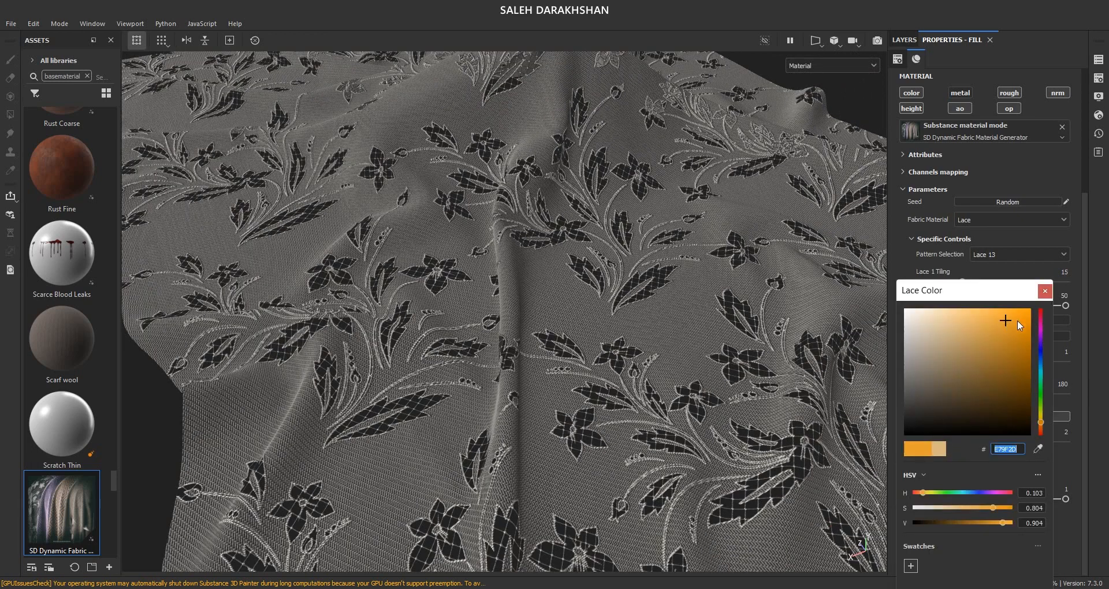
text(E59D2A)
key(Return)
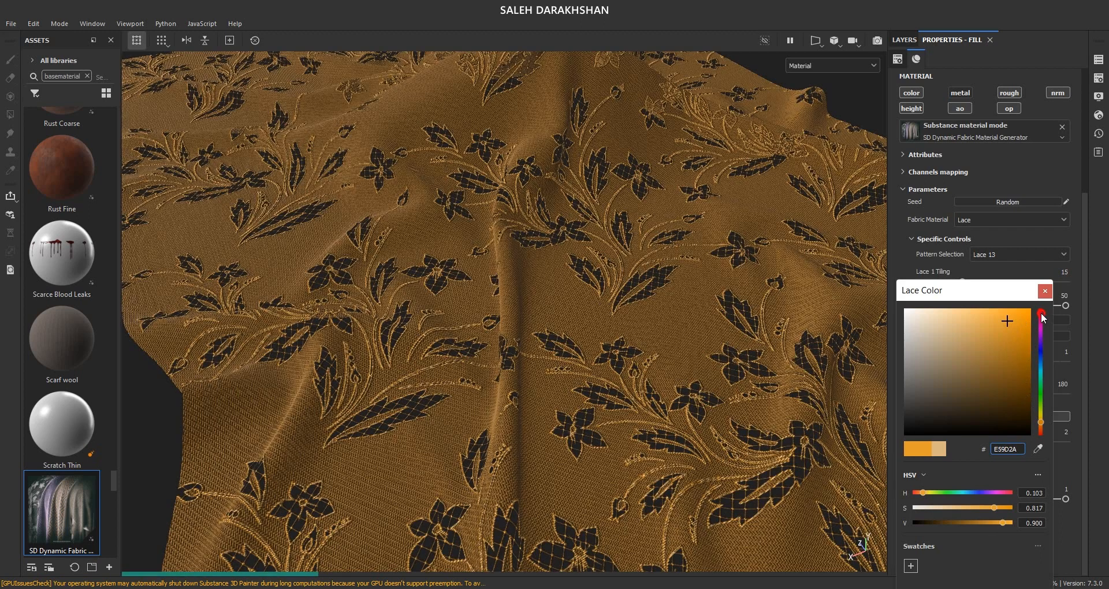
click(1042, 314)
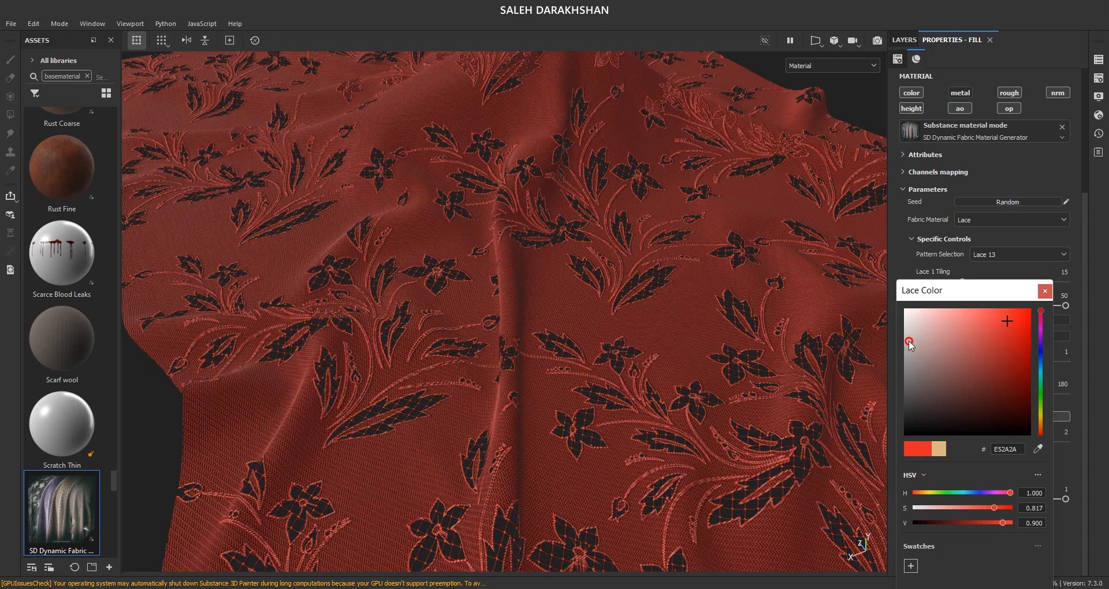
click(904, 337)
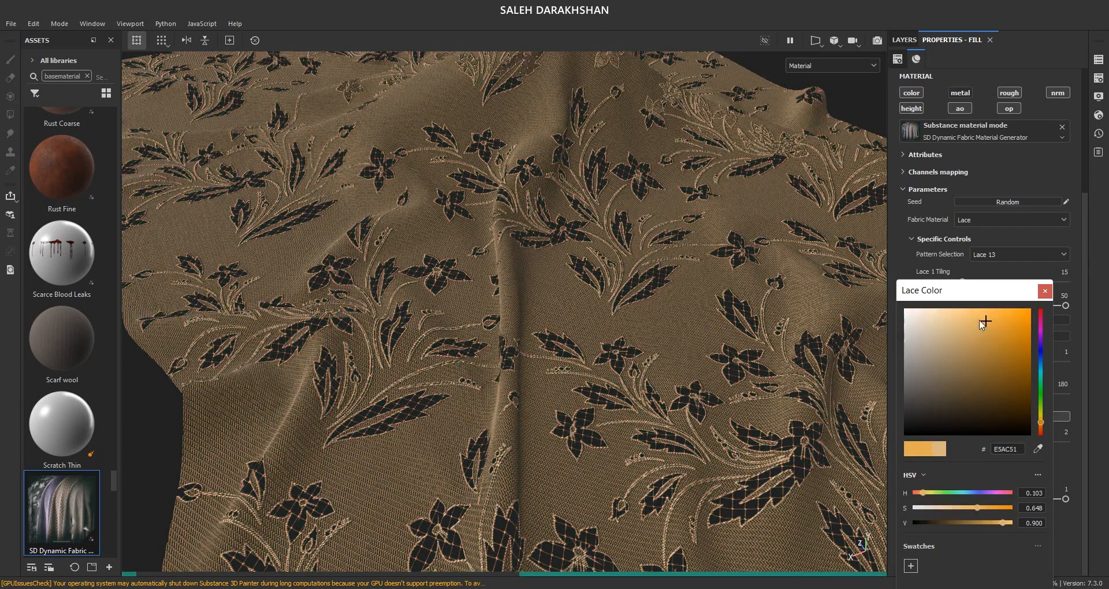
click(1045, 291)
Set the lace pattern selection to Custom and assign the Checker 1 texture as the custom pattern.
click(936, 477)
click(930, 460)
click(944, 460)
click(1006, 255)
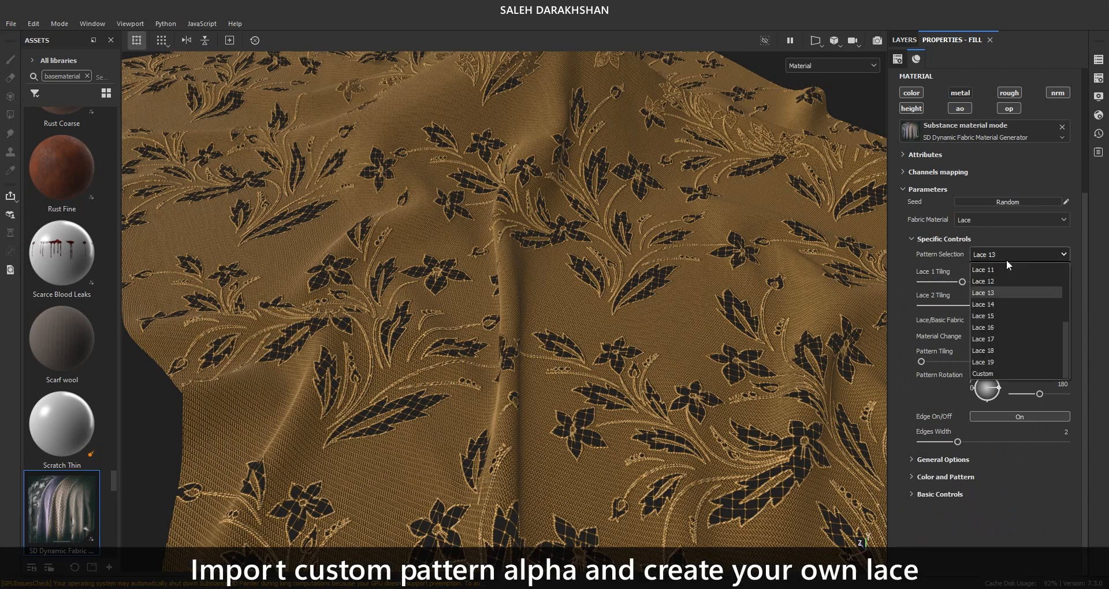
click(995, 370)
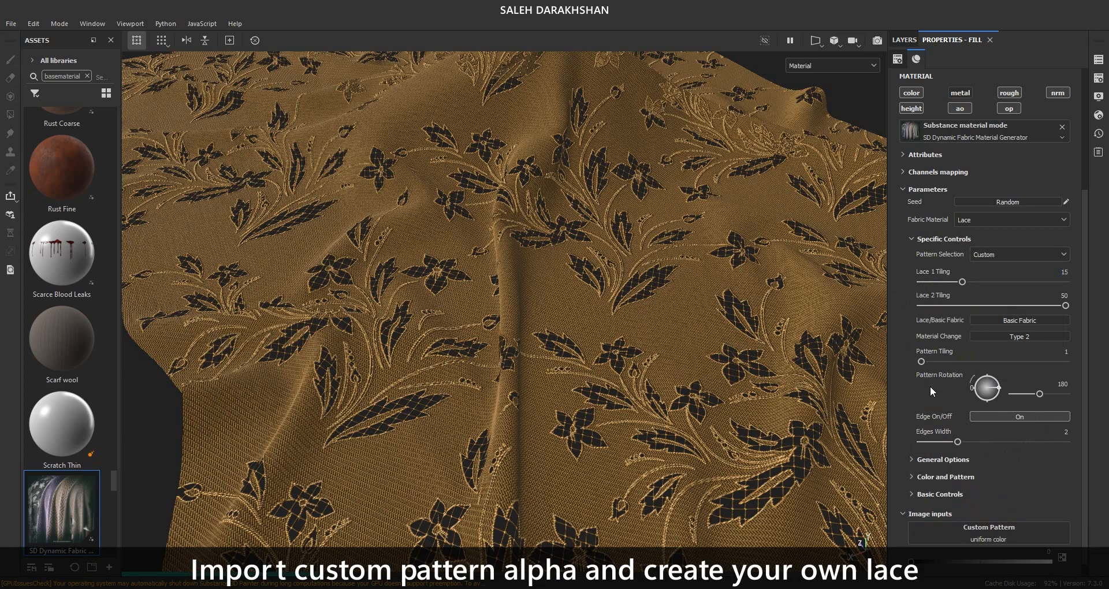
click(980, 528)
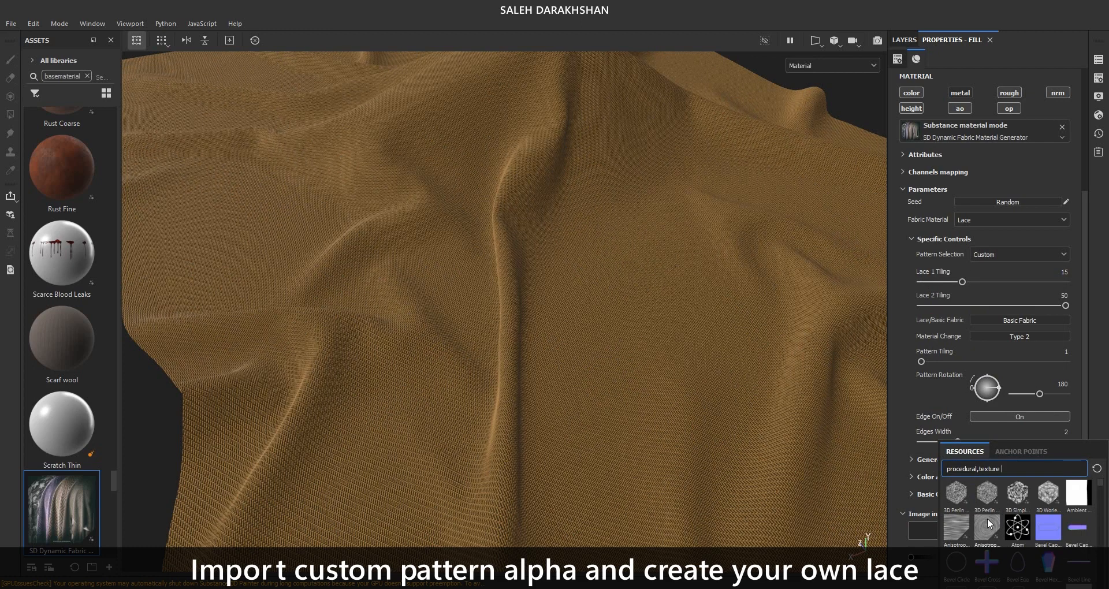
scroll(986, 518, down, 3)
scroll(1021, 522, down, 3)
click(987, 493)
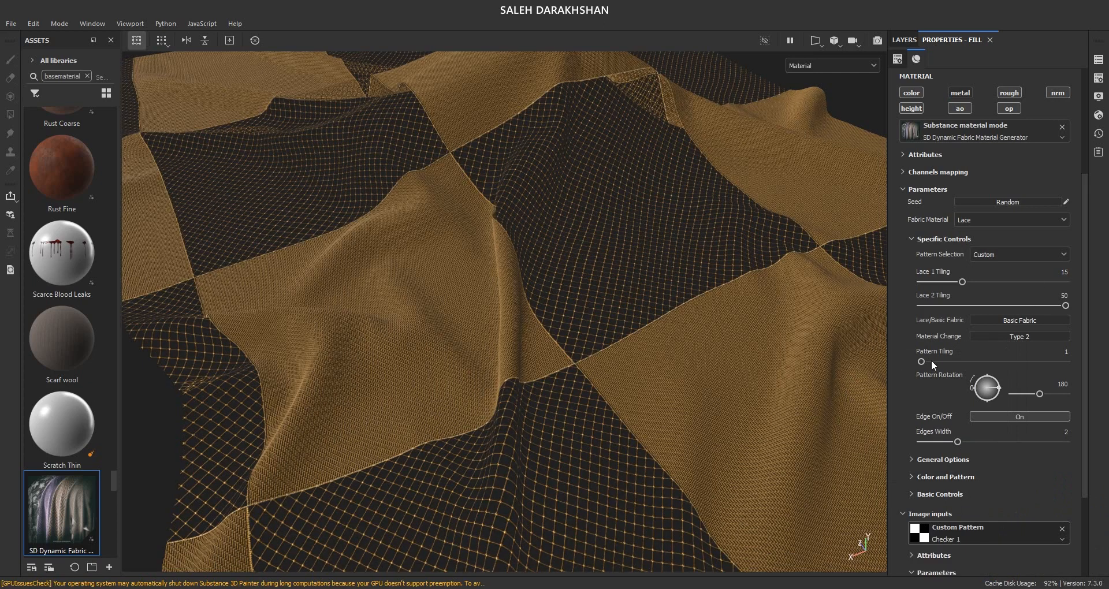
Adjust the checkered lace with pattern tiling 3, Lace instead of Basic Fabric, and Lace 2 Tiling at 20.
click(941, 361)
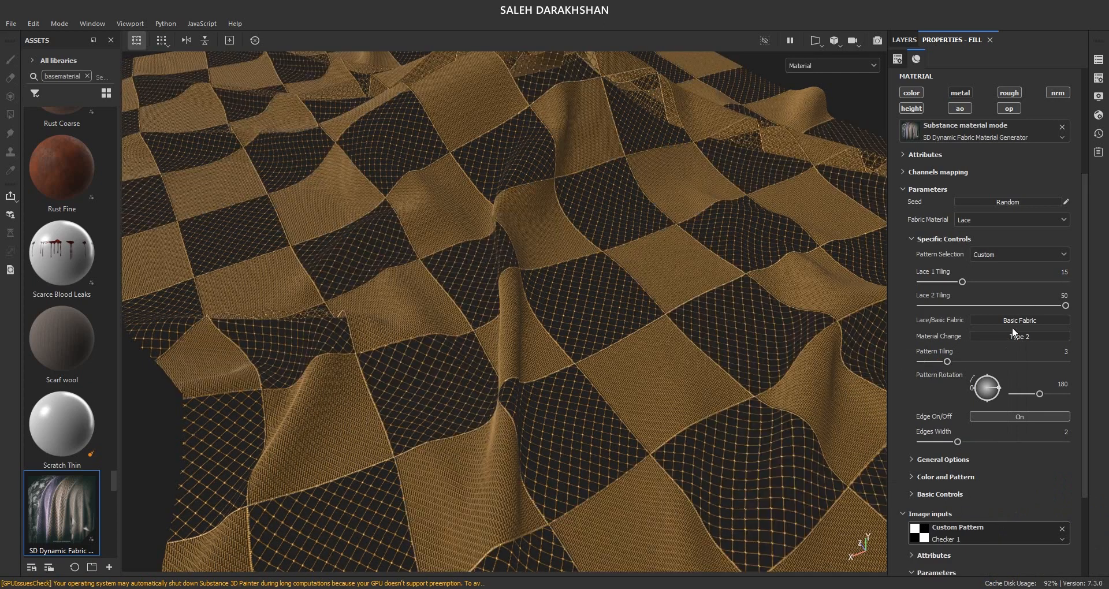
click(1008, 320)
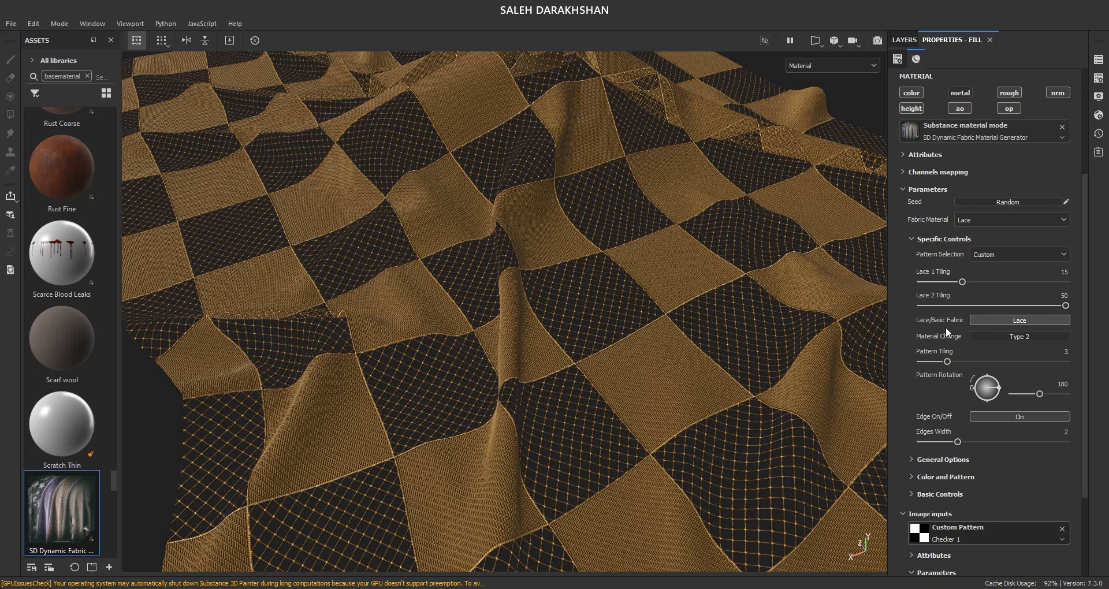
click(1060, 295)
text(20)
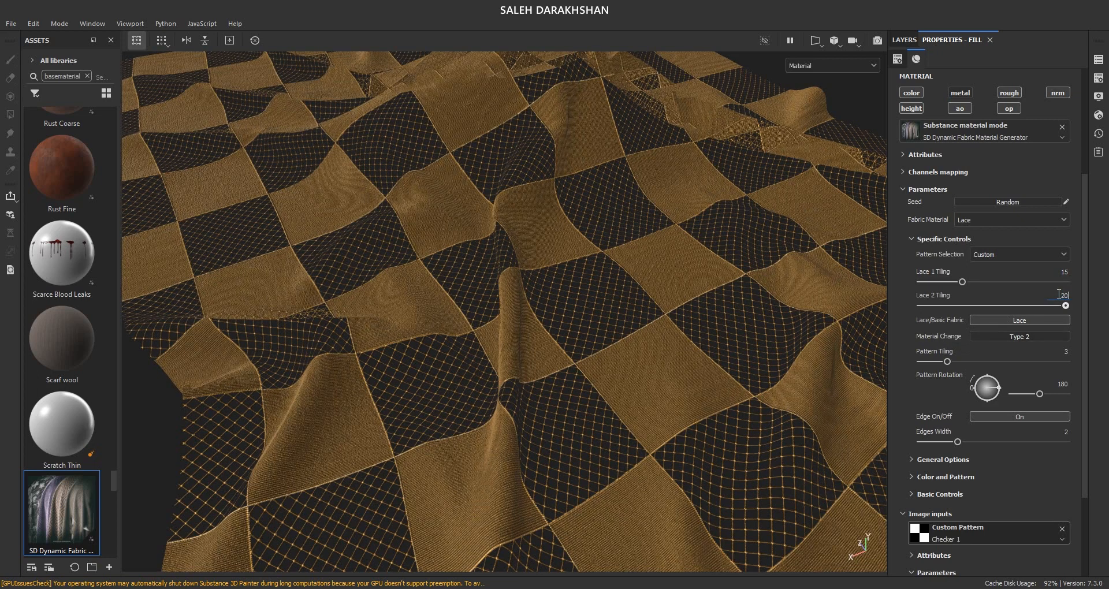
key(Return)
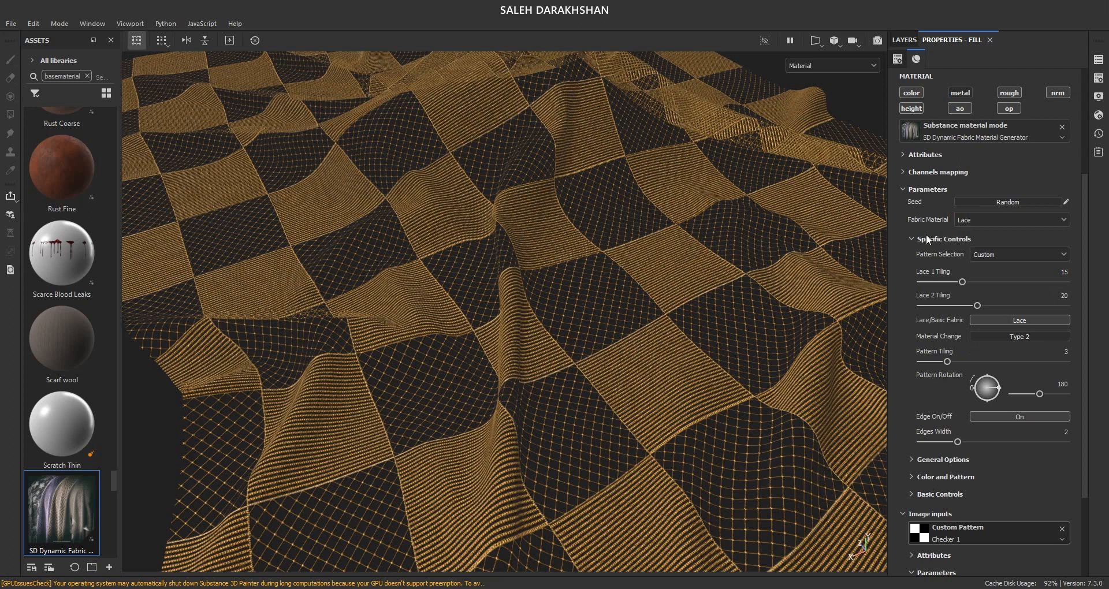
Change the fabric material from Lace to Knitted and choose the Knitted 3 pattern.
click(925, 240)
click(930, 311)
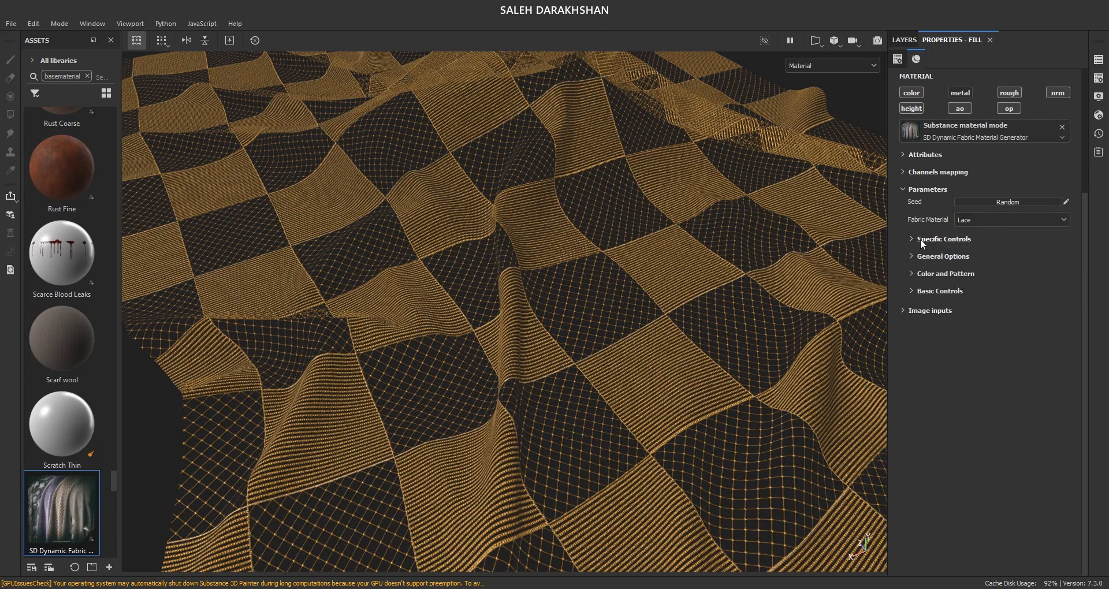
click(922, 239)
click(994, 220)
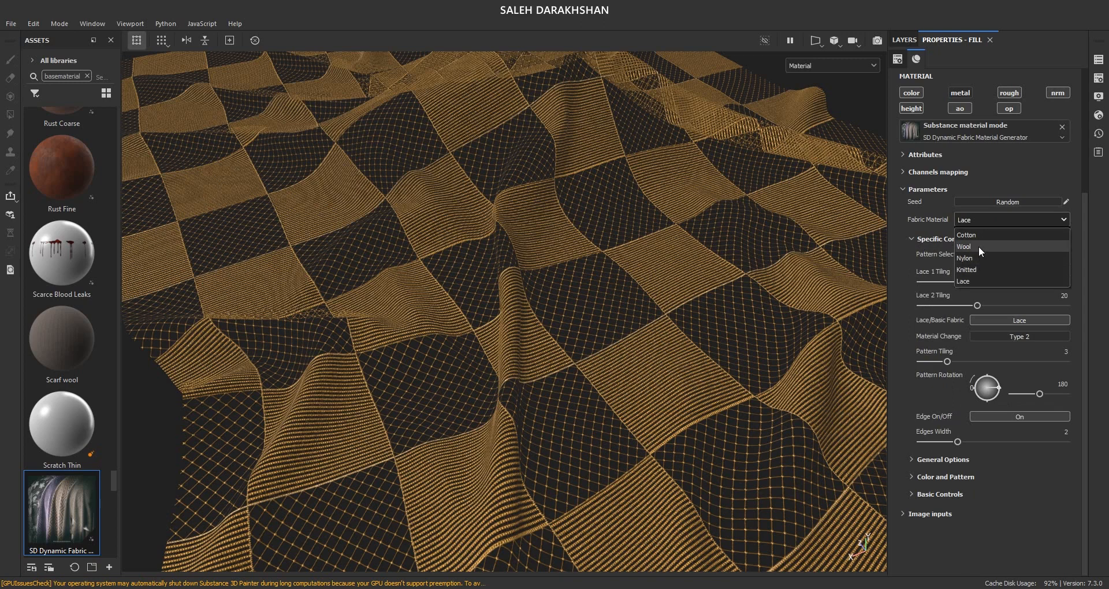
click(982, 270)
click(998, 255)
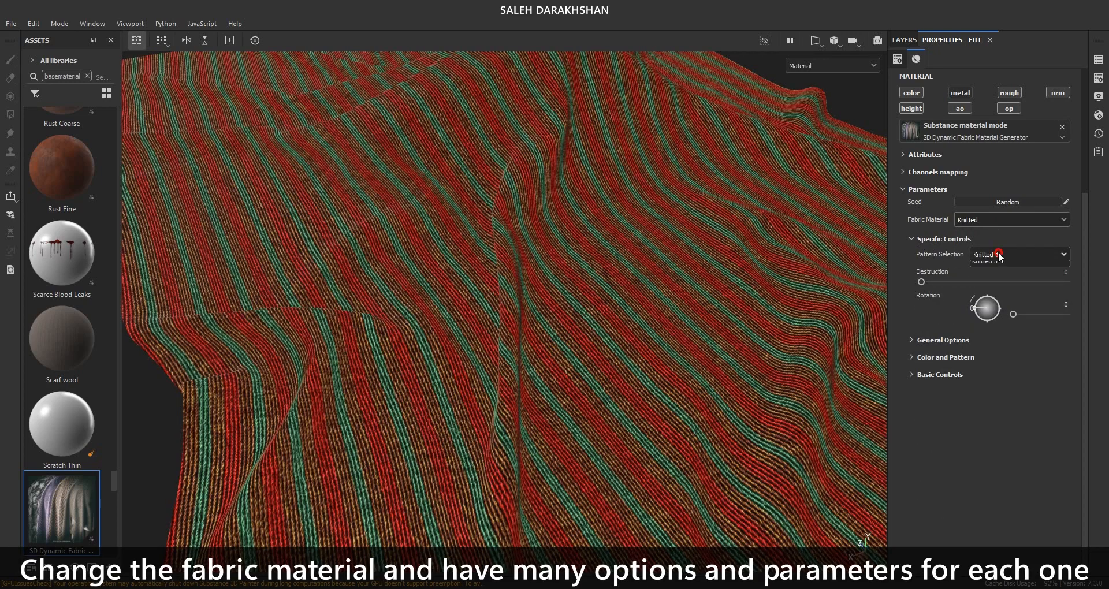
click(1001, 283)
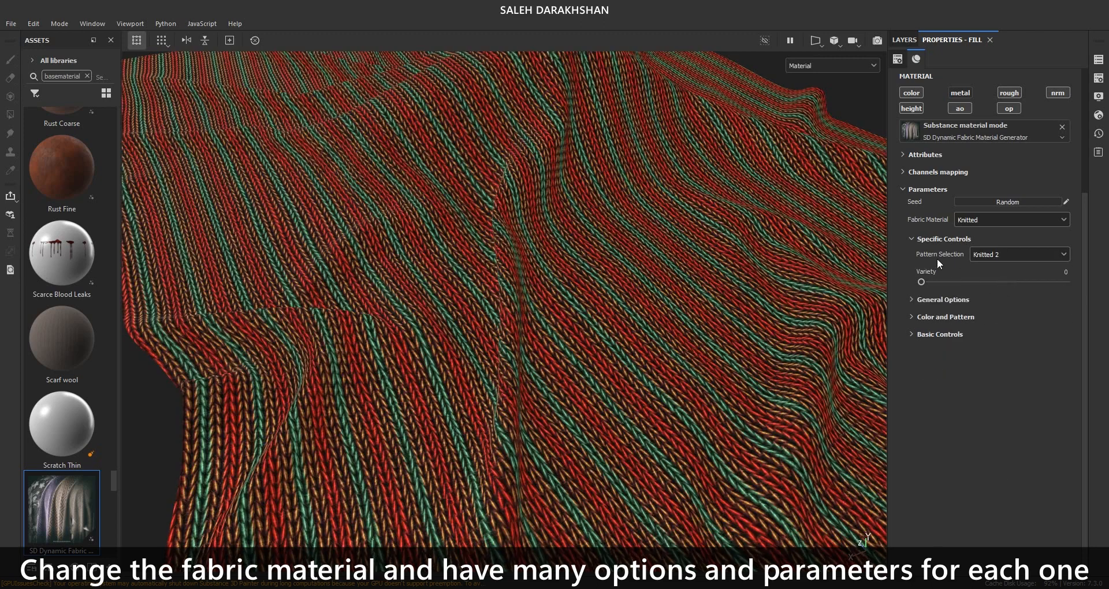
click(996, 254)
click(999, 293)
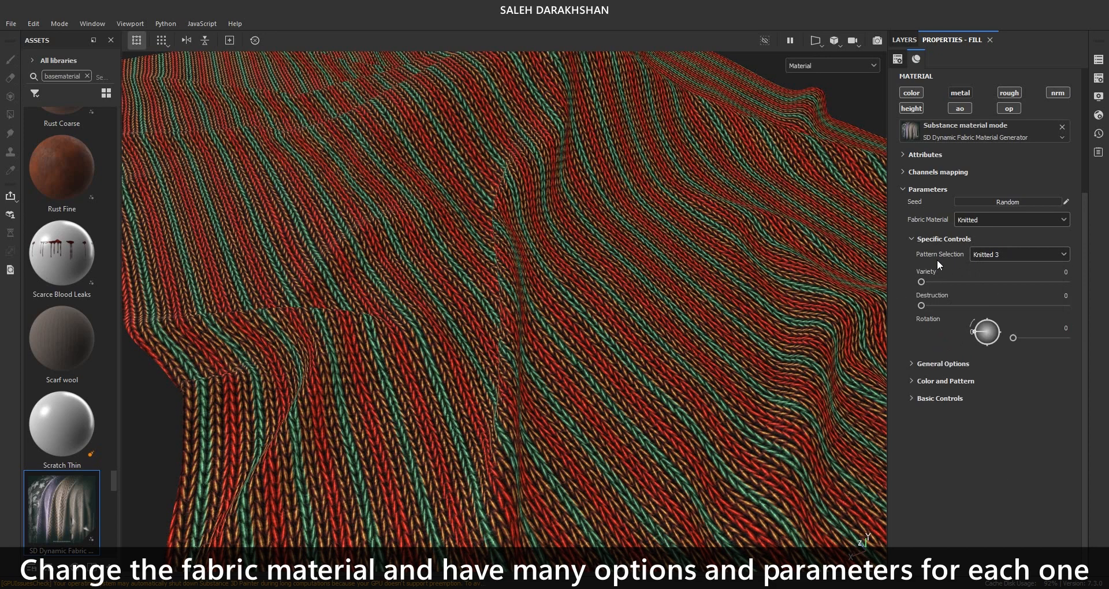
Examine the knitted fabric's pattern and material choices and its stripe size, tile, rotation, edge and color settings.
click(1011, 256)
click(1007, 254)
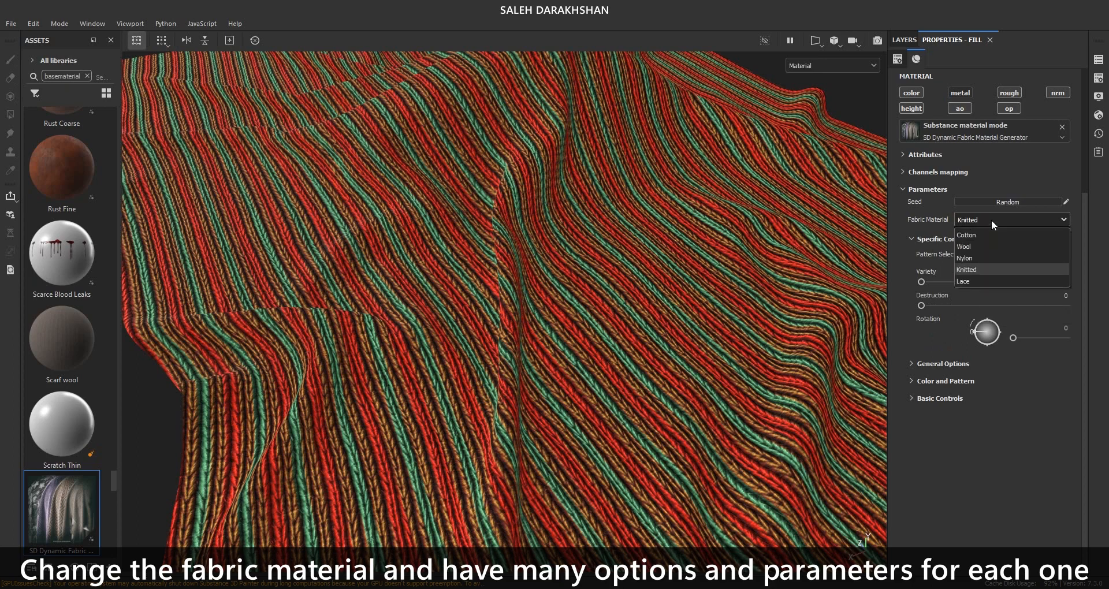
click(946, 382)
scroll(933, 370, down, 2)
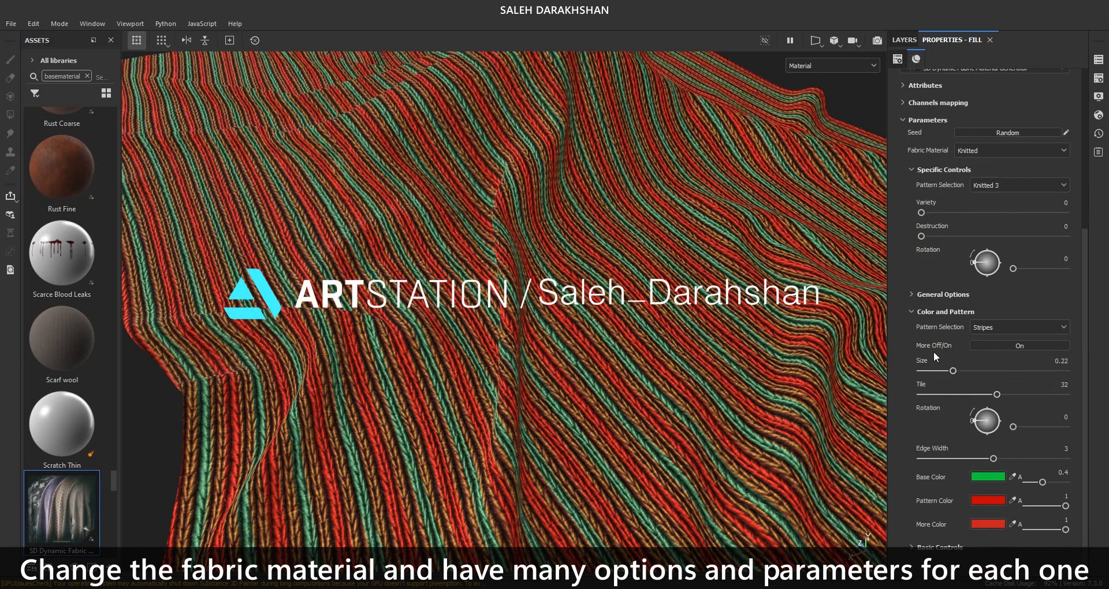
click(1008, 327)
click(1003, 328)
click(942, 312)
click(925, 399)
click(923, 400)
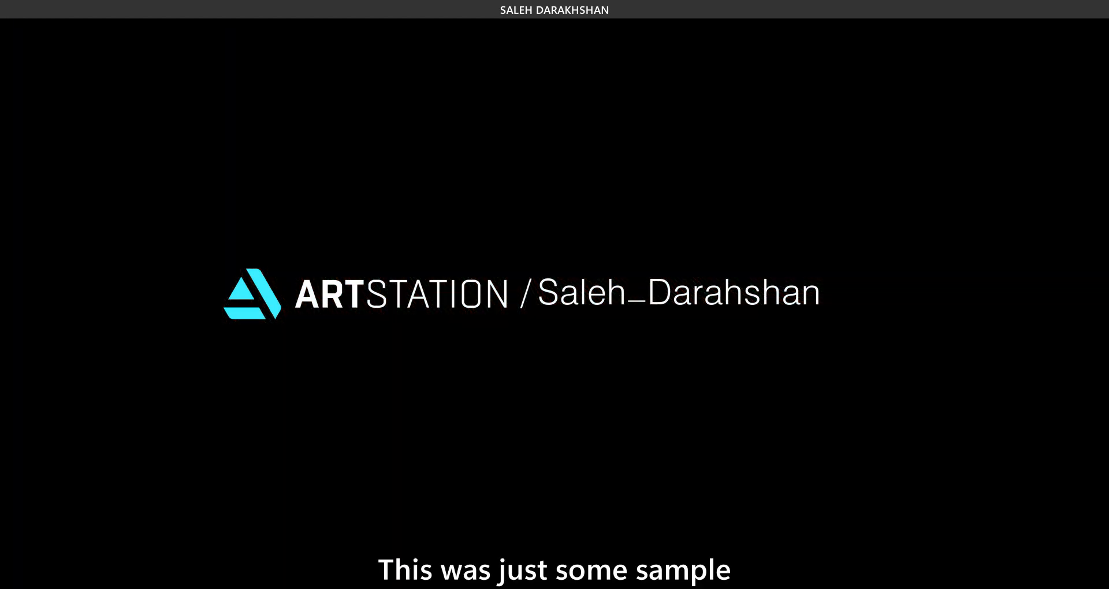